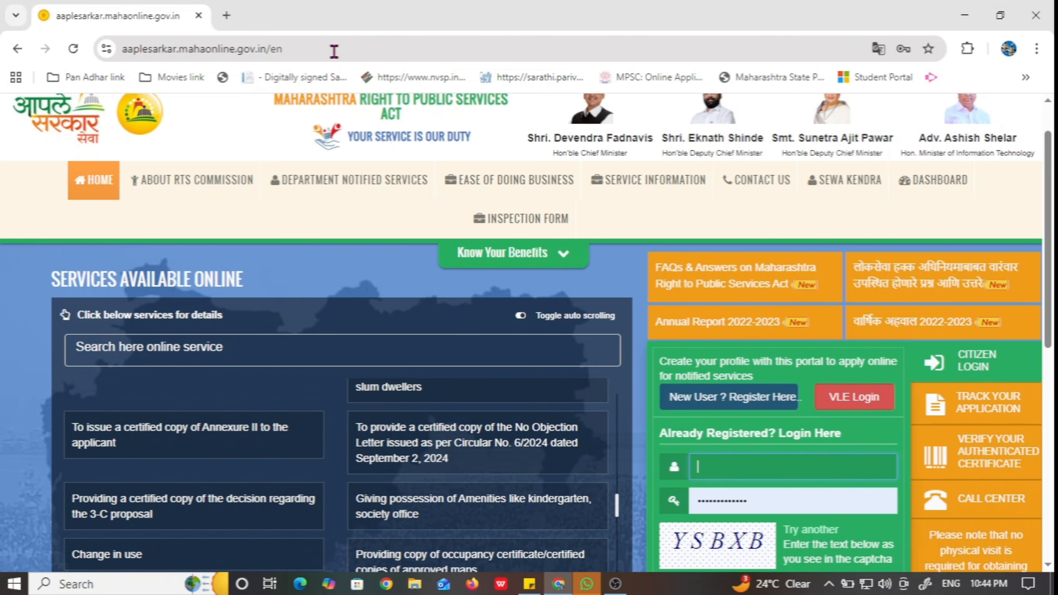
Start the login form with the captcha, district Ahilyanagar and the user ID
{"action": "scroll", "coordinate": [771, 483], "scroll_direction": "down", "scroll_amount": 3}
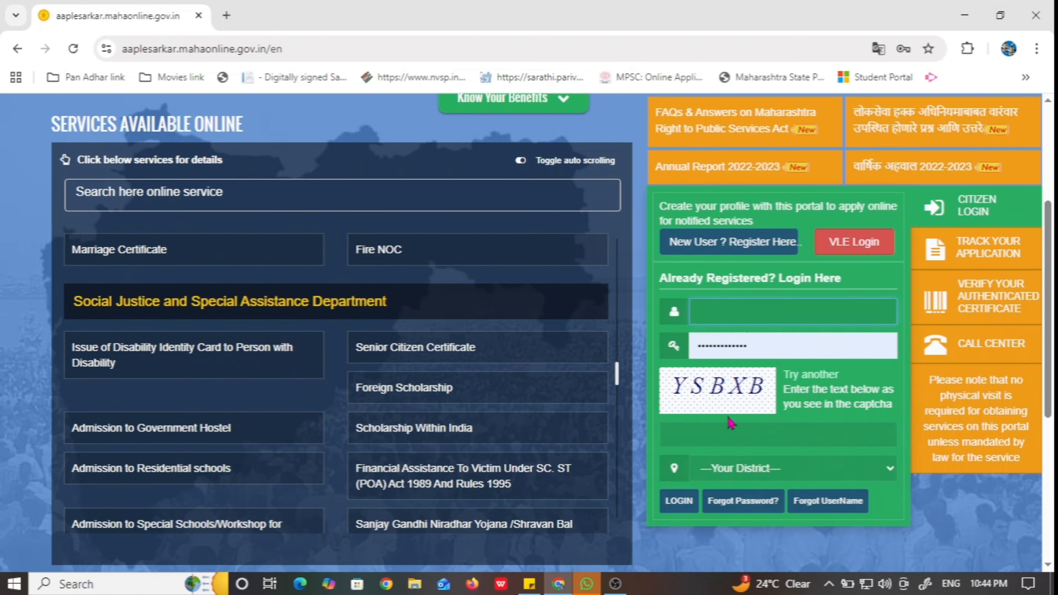
{"action": "left_click", "coordinate": [723, 437]}
{"action": "left_click", "coordinate": [736, 476]}
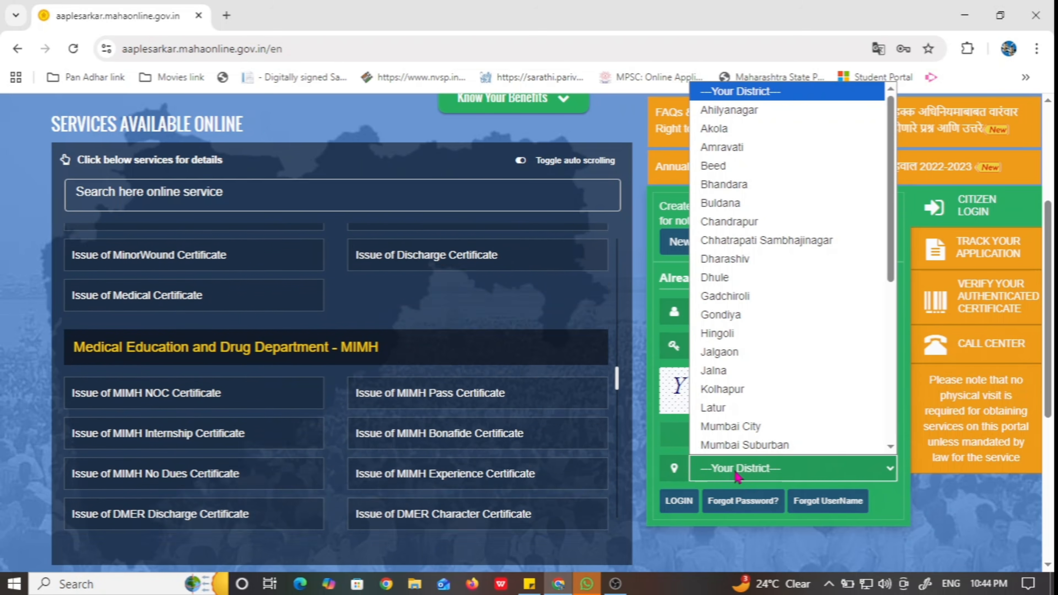
{"action": "left_click", "coordinate": [746, 109]}
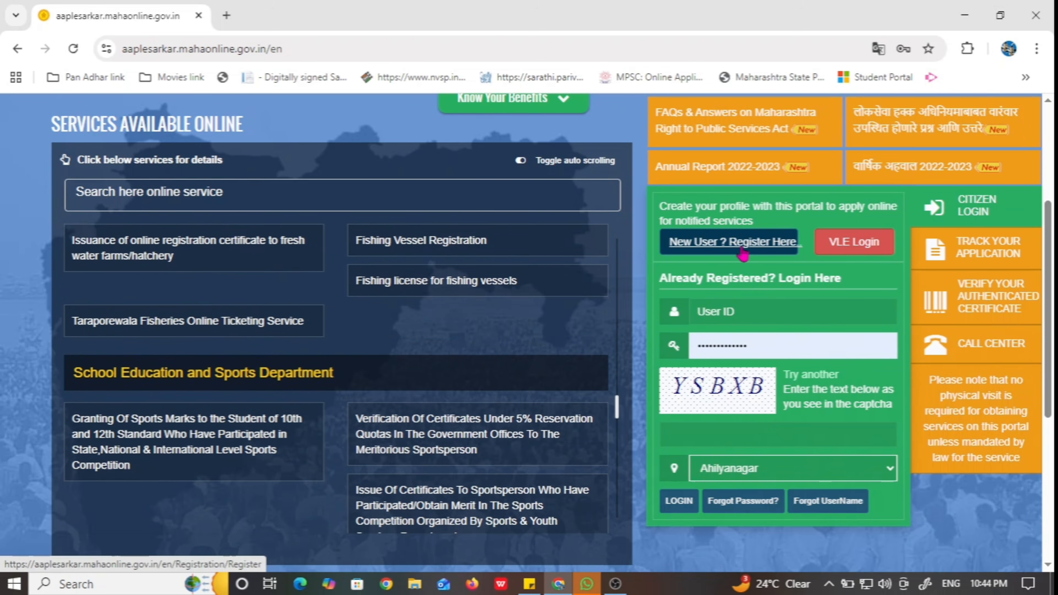
{"action": "left_click", "coordinate": [772, 306]}
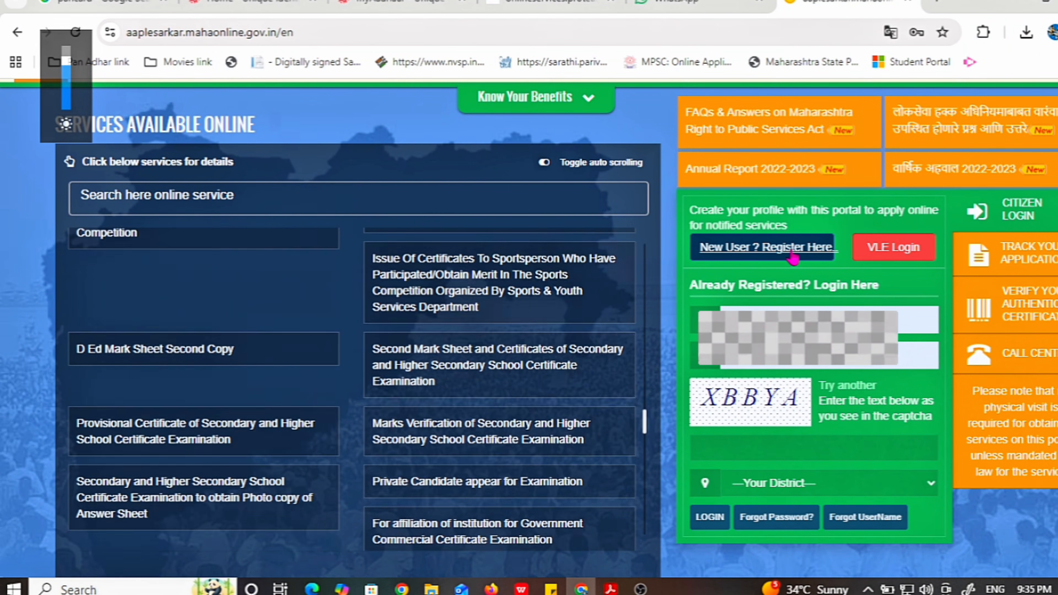
Start new-user registration using Option 1, mobile number OTP verification
{"action": "left_click", "coordinate": [773, 256]}
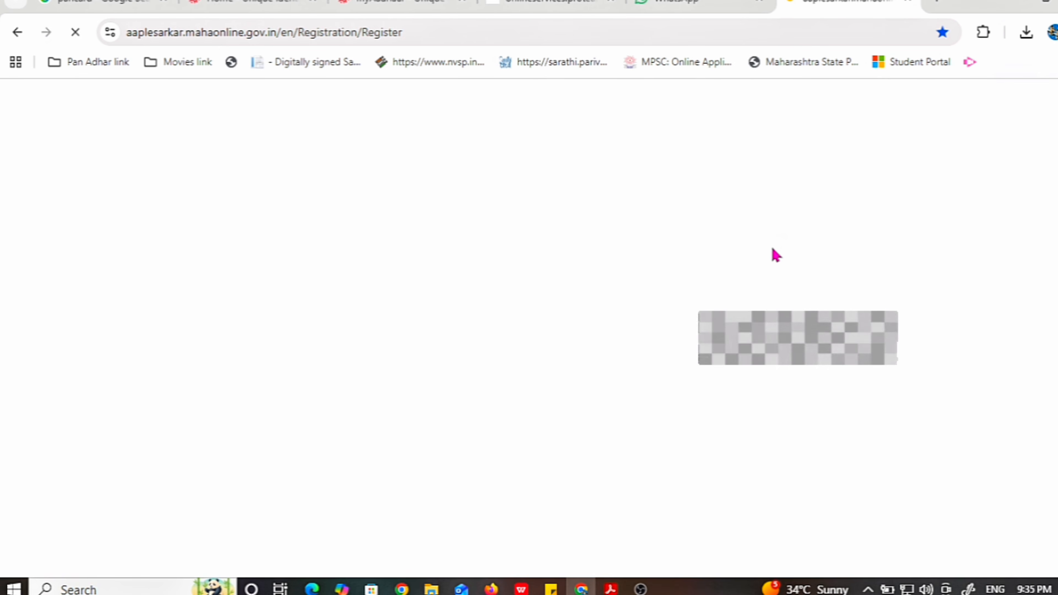
{"action": "scroll", "coordinate": [761, 334], "scroll_direction": "down", "scroll_amount": 5}
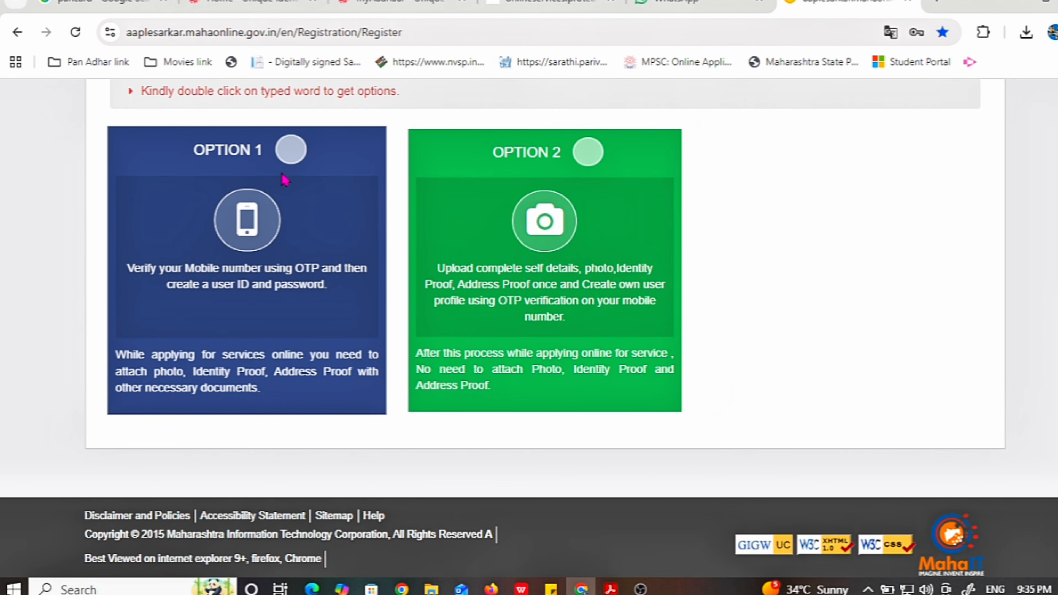
{"action": "scroll", "coordinate": [301, 205], "scroll_direction": "up", "scroll_amount": 2}
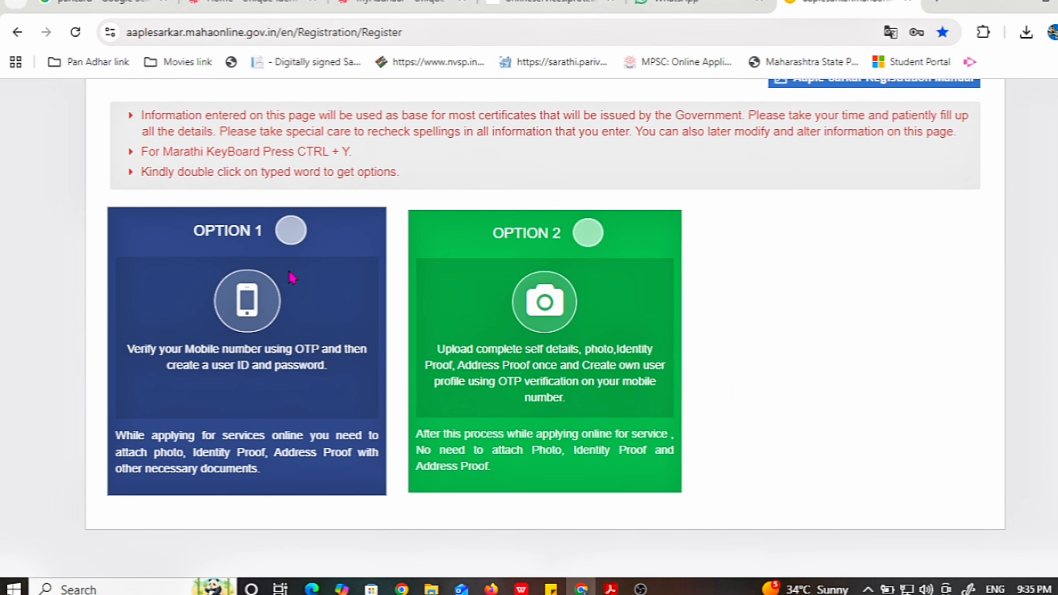
{"action": "left_click", "coordinate": [288, 236]}
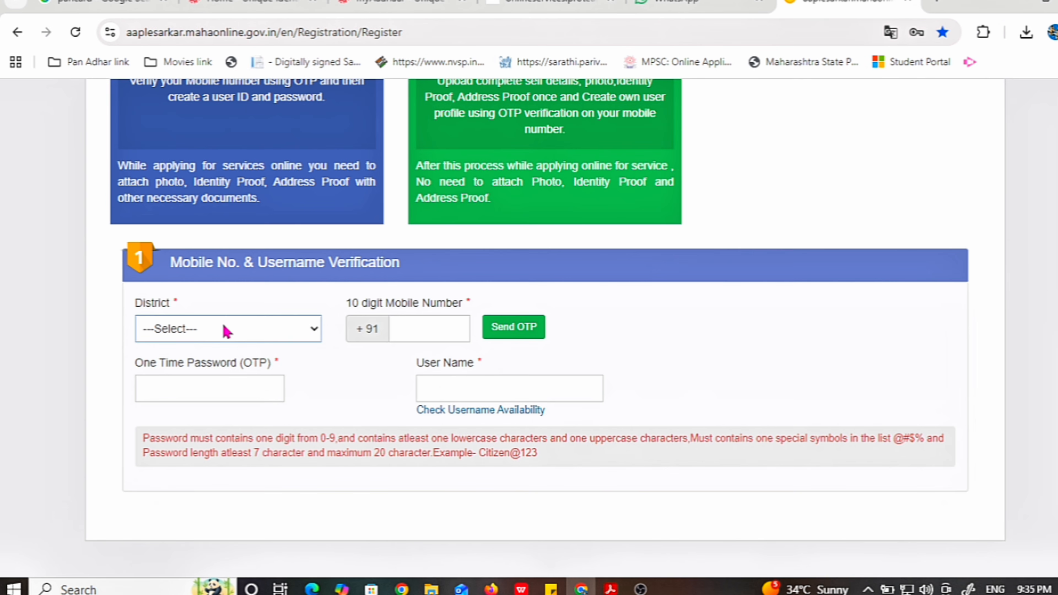
Choose Satara district, enter the mobile number, request an OTP and enter it
{"action": "left_click", "coordinate": [203, 332]}
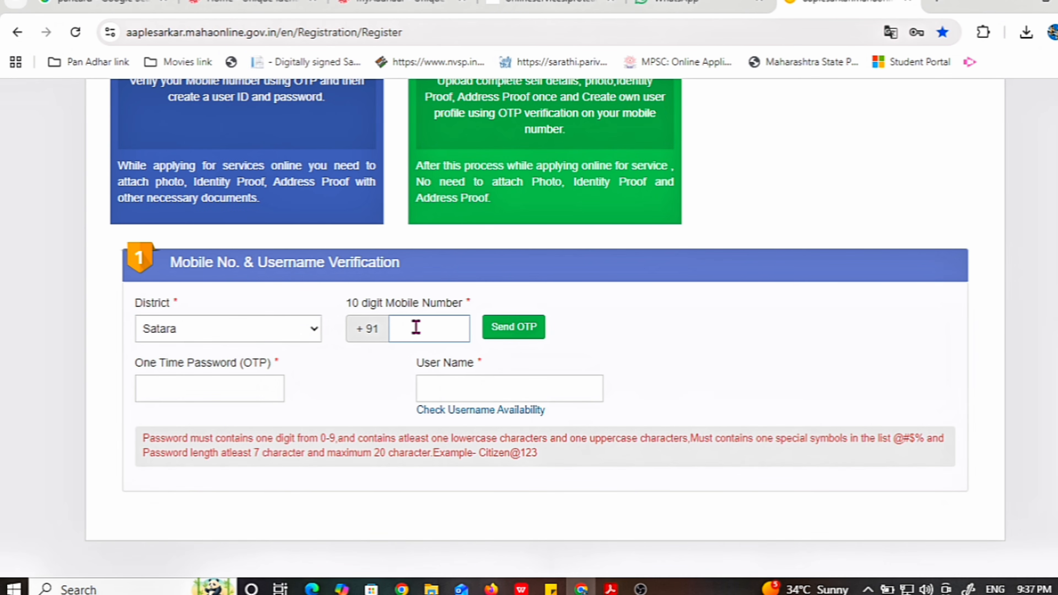
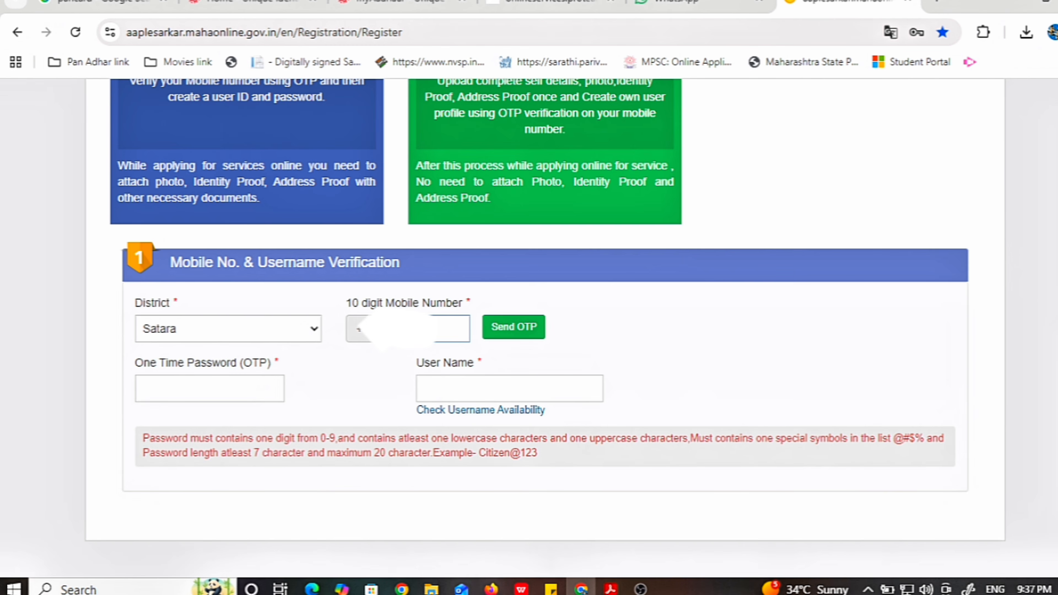
{"action": "left_click", "coordinate": [503, 339]}
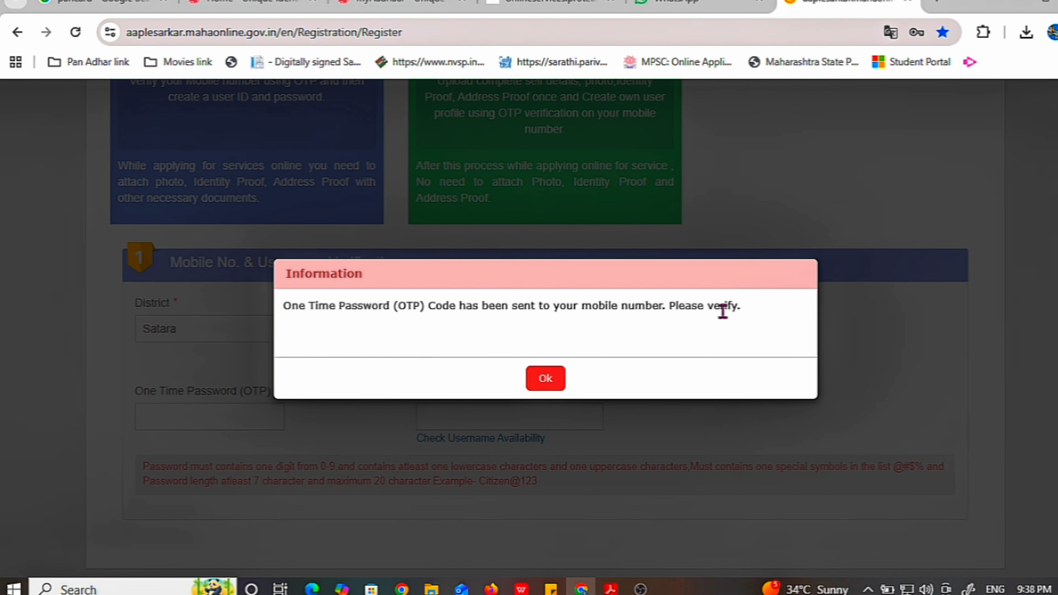
{"action": "left_click", "coordinate": [545, 379]}
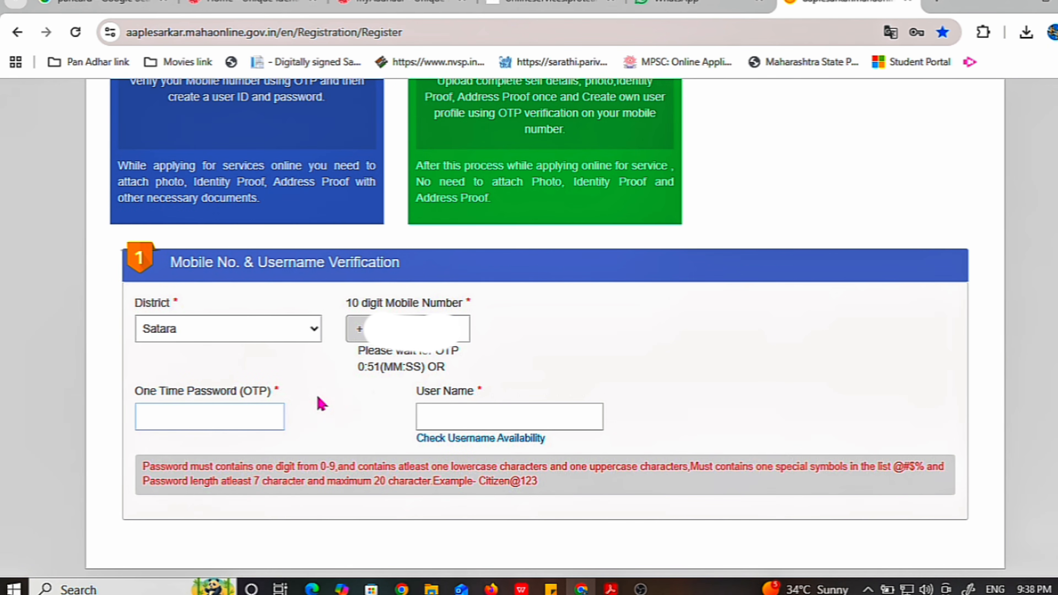
{"action": "scroll", "coordinate": [325, 396], "scroll_direction": "down", "scroll_amount": 3}
{"action": "left_click", "coordinate": [202, 282]}
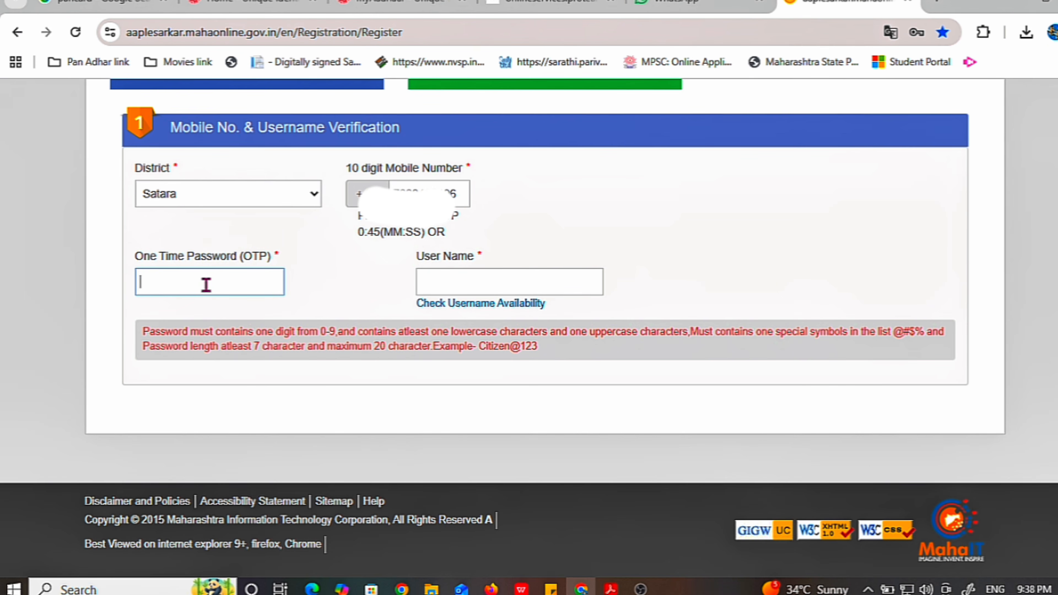
Enter a username and check availability, retrying after the first name is rejected as invalid
{"action": "left_click", "coordinate": [449, 285]}
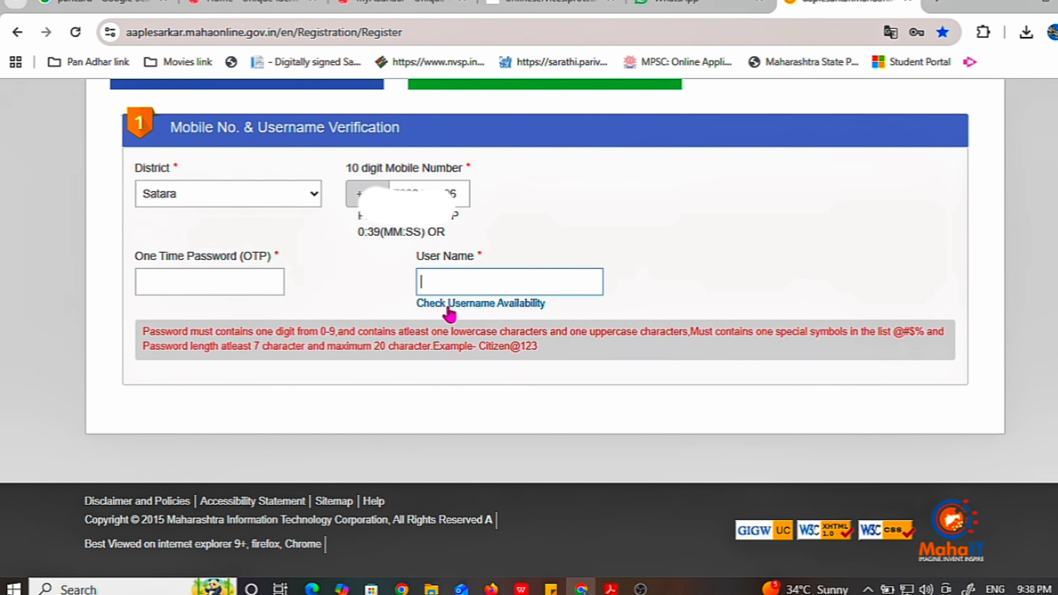
{"action": "left_click", "coordinate": [461, 311]}
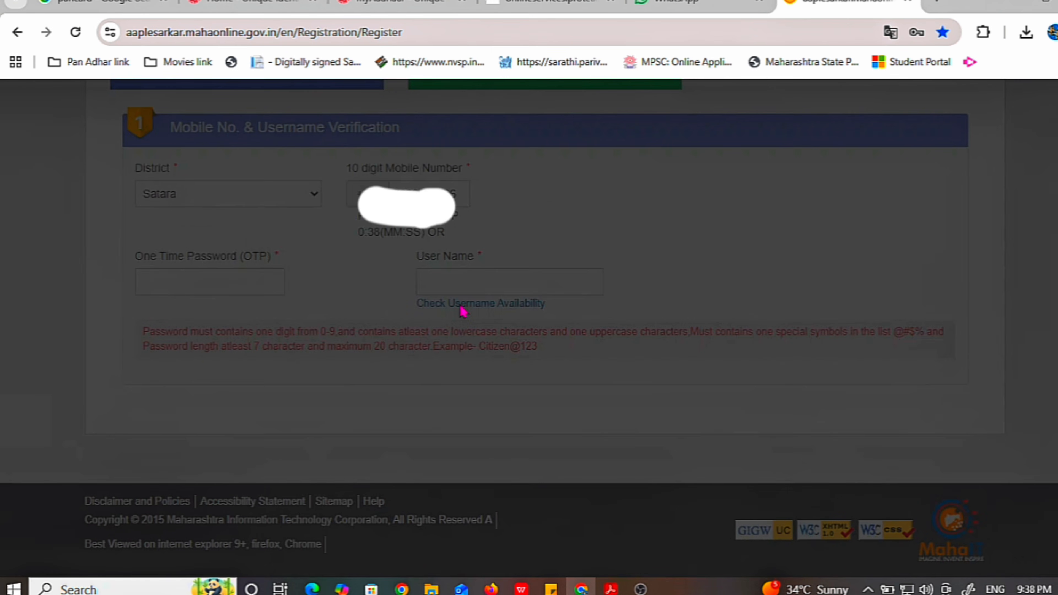
{"action": "left_click", "coordinate": [546, 375]}
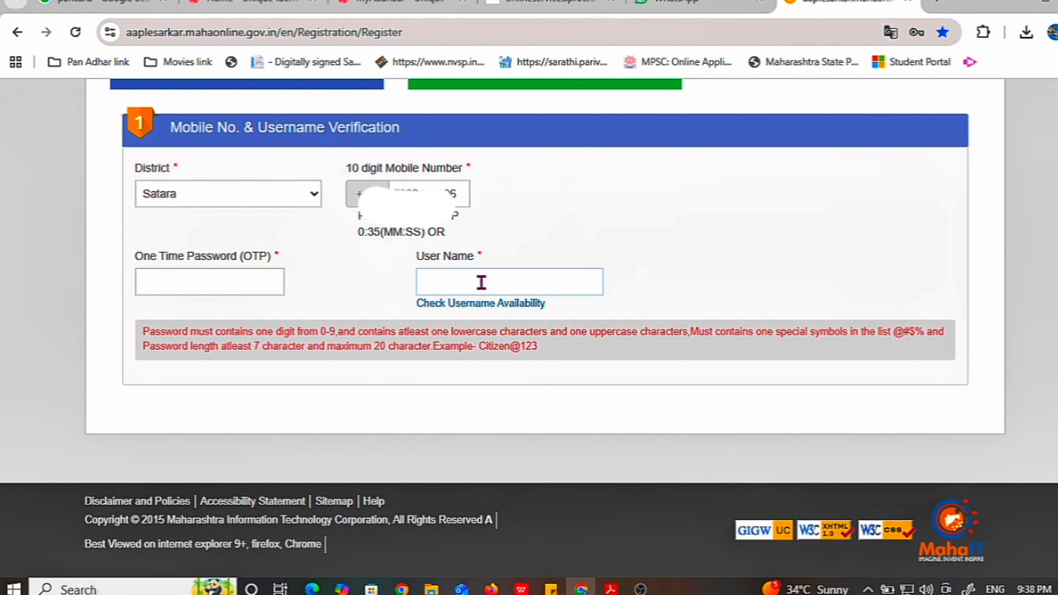
{"action": "left_click", "coordinate": [480, 285]}
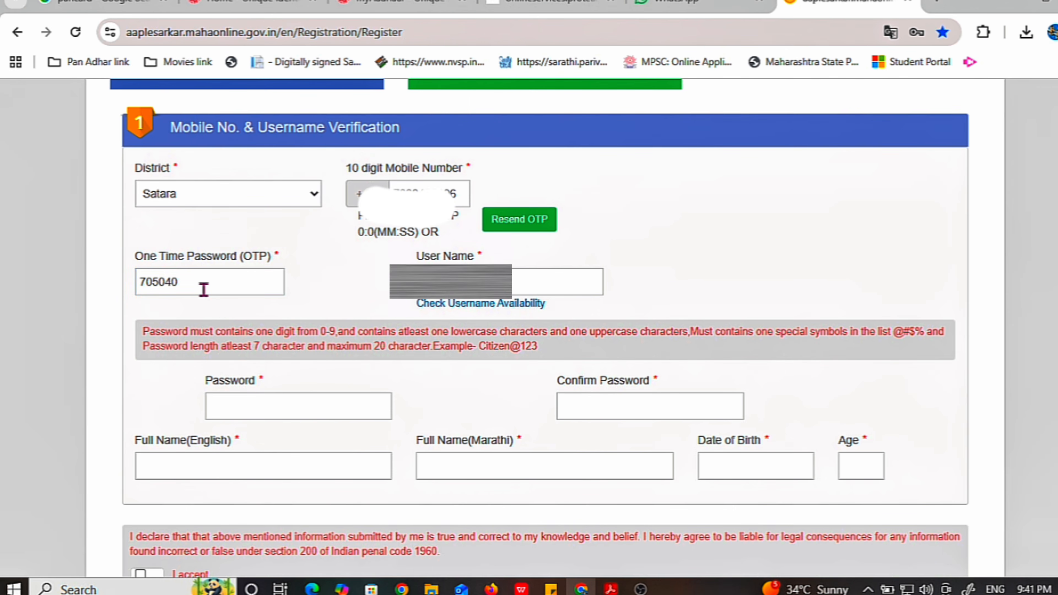
{"action": "left_click", "coordinate": [473, 311]}
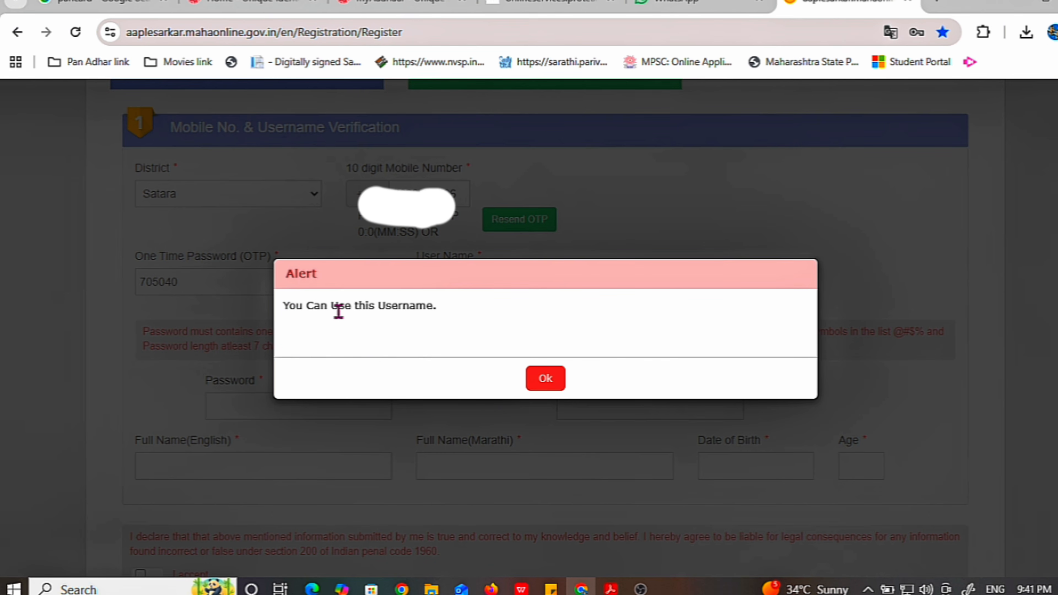
Acknowledge the available username, then enter and confirm the account password
{"action": "left_click", "coordinate": [544, 379]}
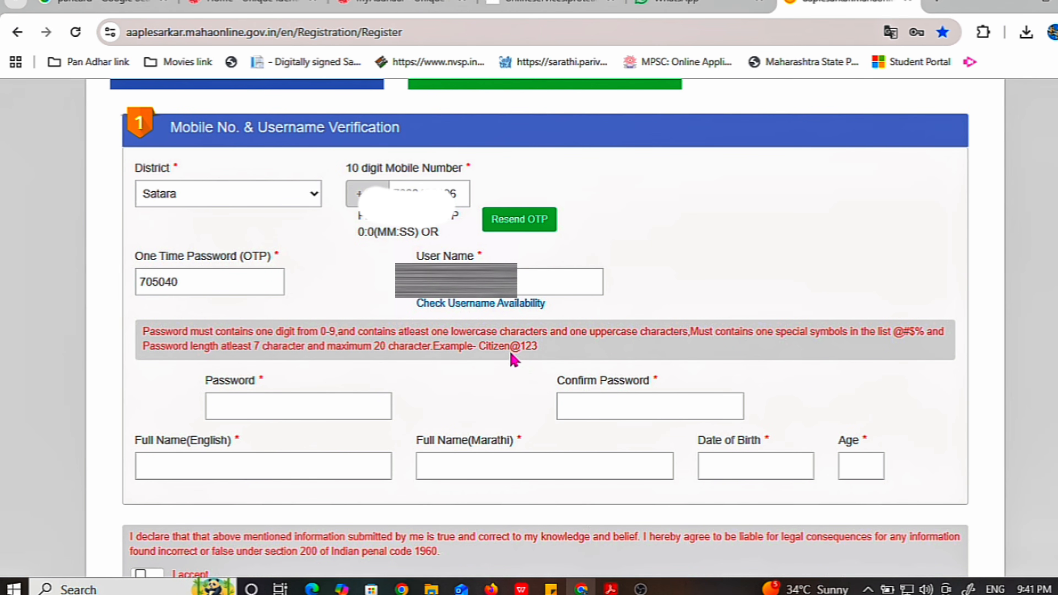
{"action": "scroll", "coordinate": [498, 348], "scroll_direction": "down", "scroll_amount": 5}
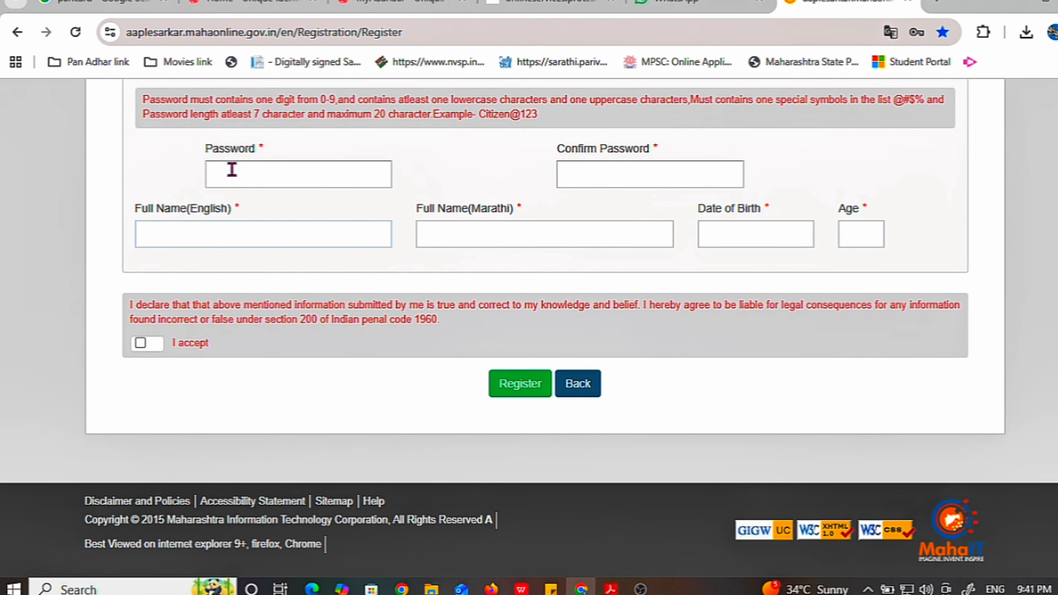
{"action": "left_click", "coordinate": [232, 170]}
{"action": "left_click", "coordinate": [225, 172]}
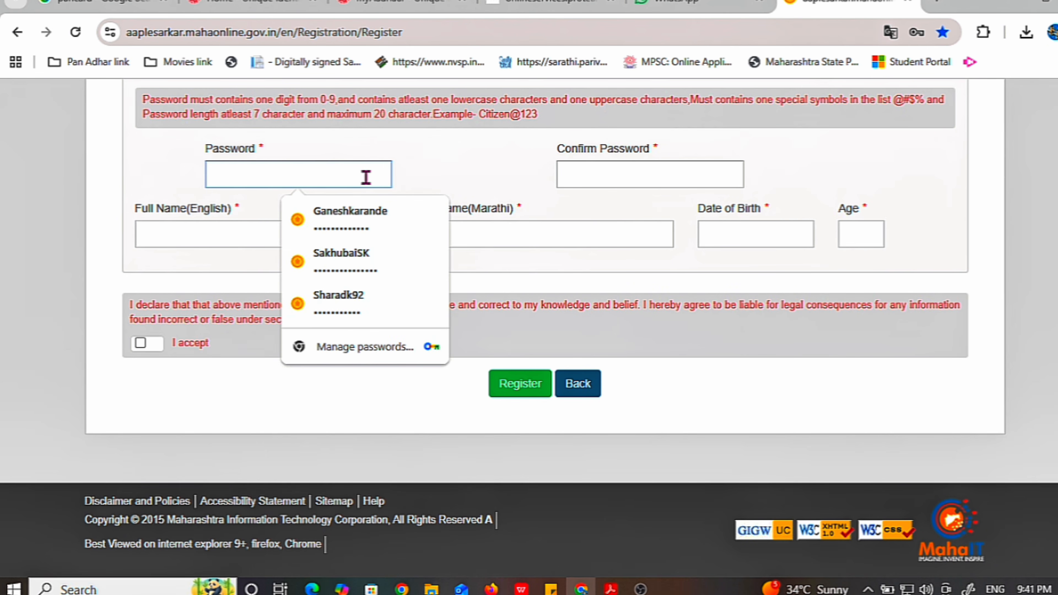
{"action": "left_click", "coordinate": [412, 176]}
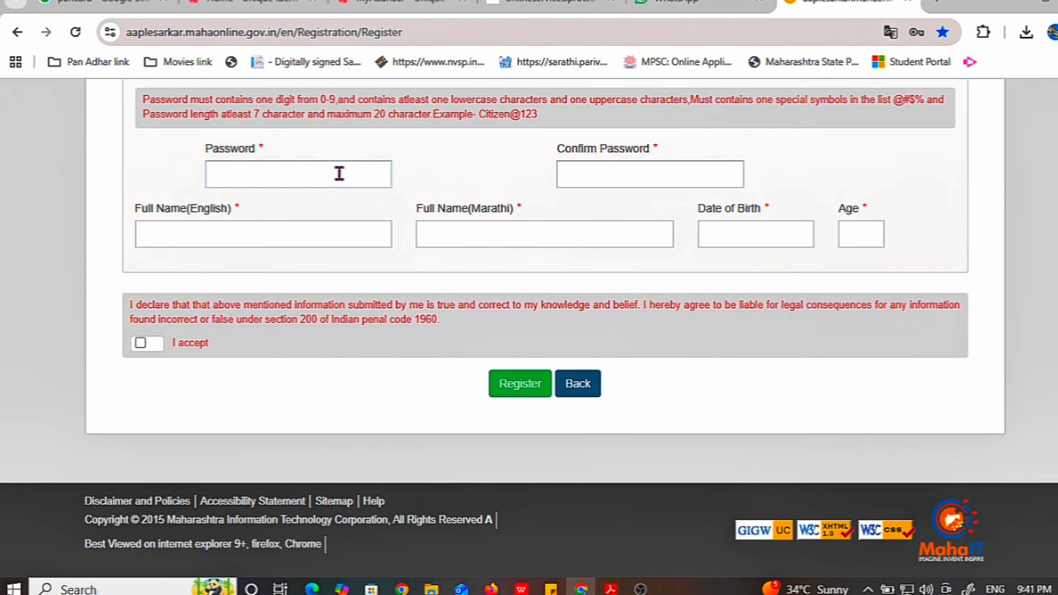
{"action": "left_click", "coordinate": [319, 173]}
{"action": "left_click", "coordinate": [424, 179]}
Fill in the full name in English and Marathi, the date of birth and the age
{"action": "left_click", "coordinate": [268, 230]}
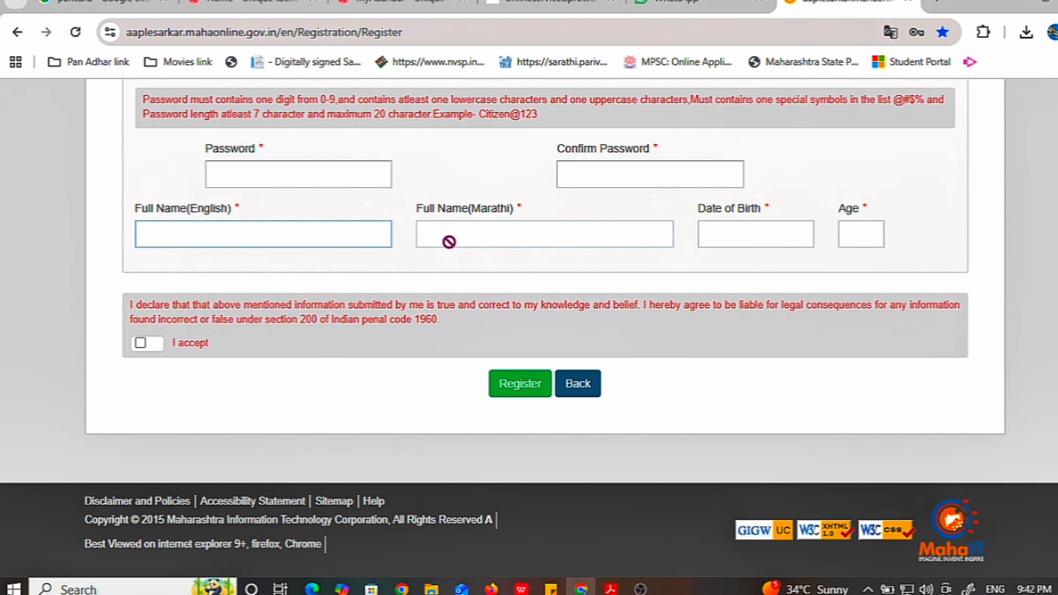
{"action": "left_click", "coordinate": [470, 234]}
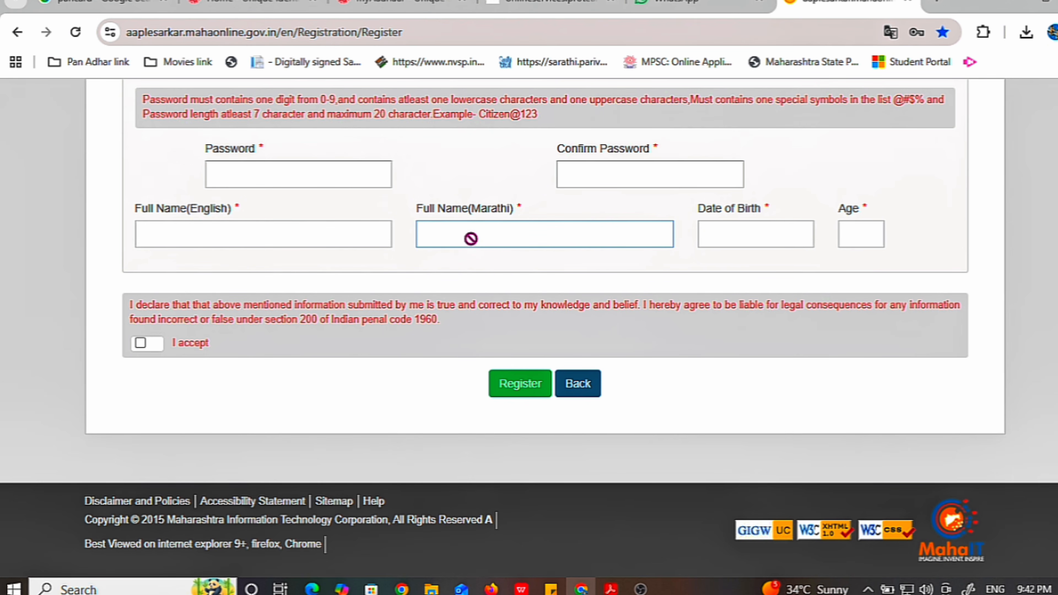
{"action": "left_click", "coordinate": [740, 236]}
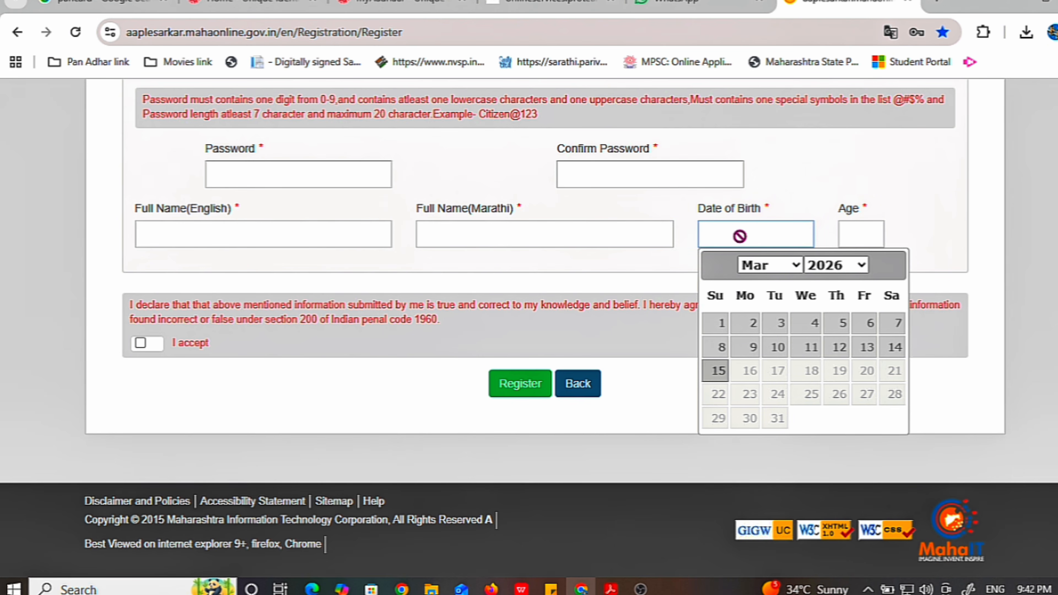
{"action": "left_click", "coordinate": [872, 234]}
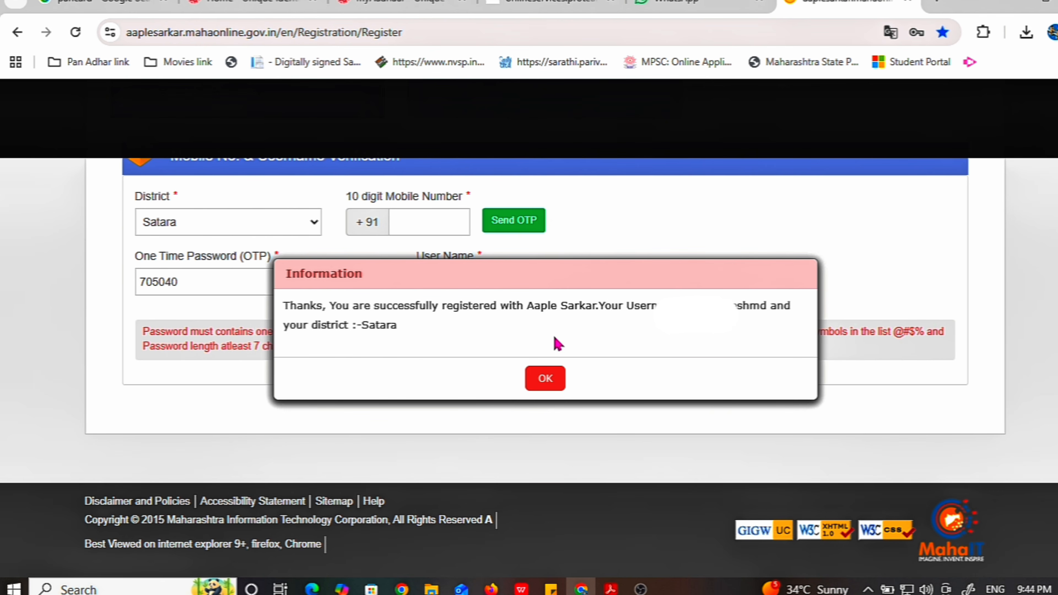
Select the new username shown in the registration confirmation, then close the dialog with OK
{"action": "double_click", "coordinate": [715, 309]}
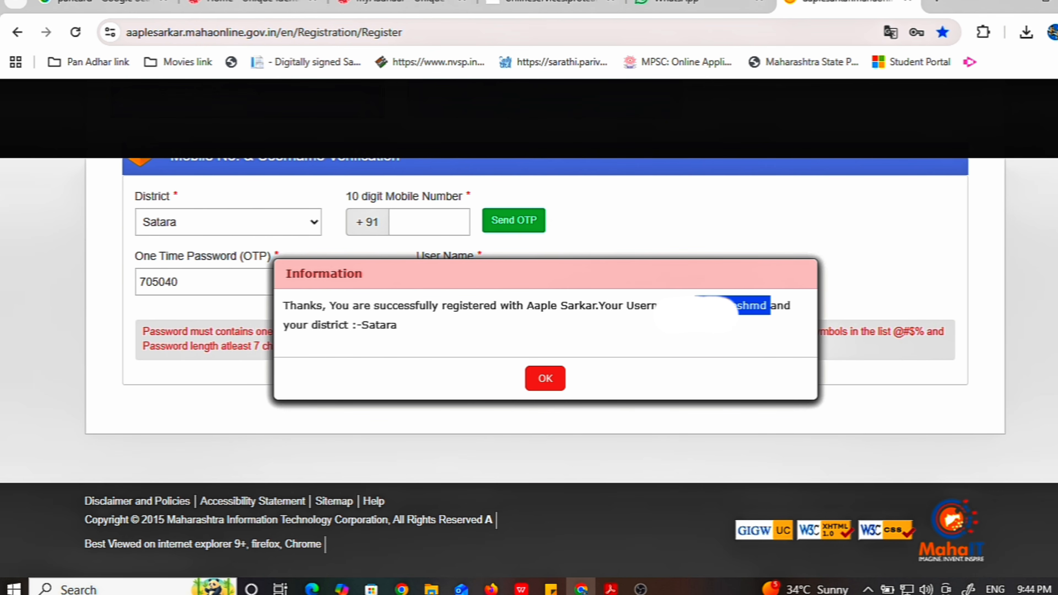
{"action": "left_click", "coordinate": [743, 358]}
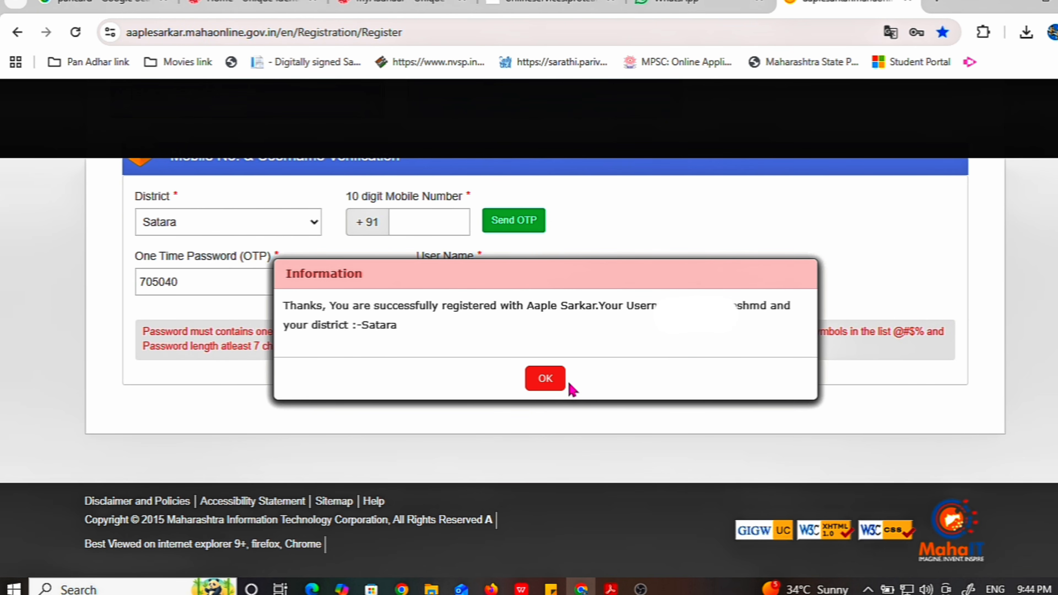
{"action": "left_click", "coordinate": [545, 384]}
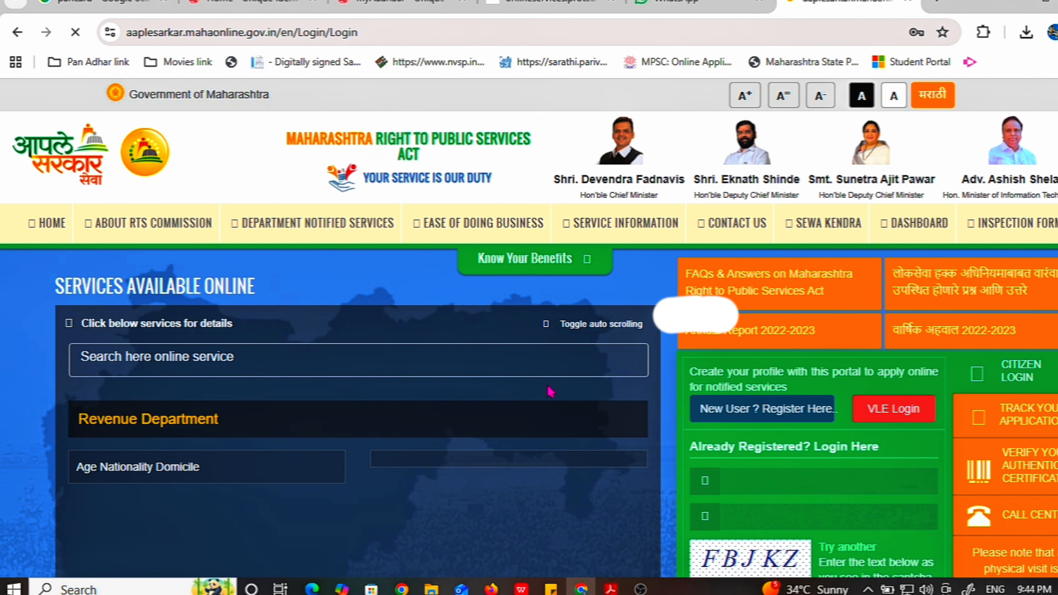
Replace the prefilled username and enter the captcha FBJKZ
{"action": "scroll", "coordinate": [821, 429], "scroll_direction": "down", "scroll_amount": 3}
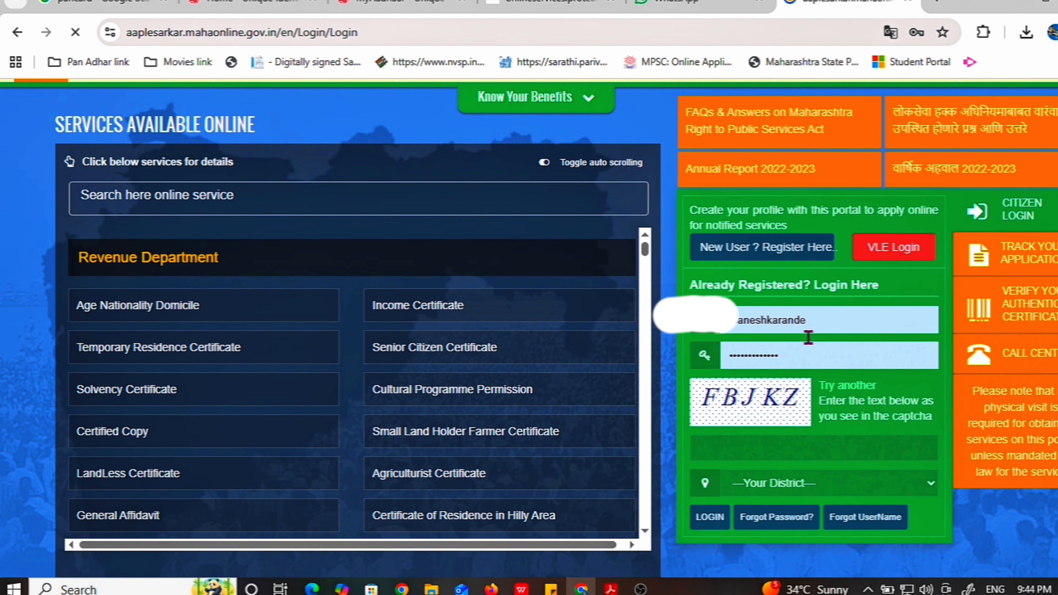
{"action": "left_click_drag", "start_coordinate": [844, 325], "coordinate": [693, 326]}
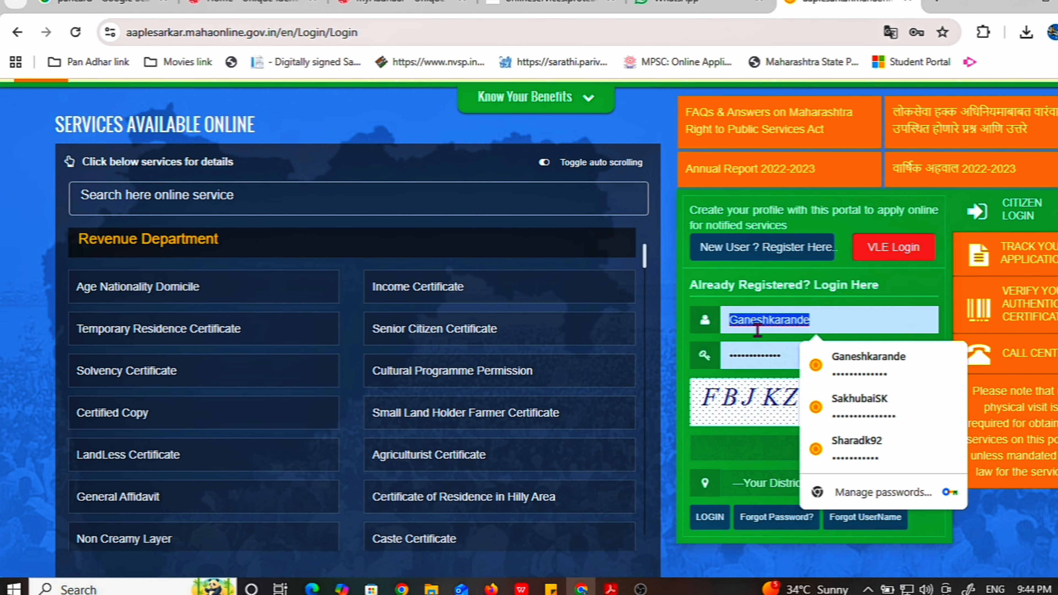
{"action": "key", "text": "BackSpace"}
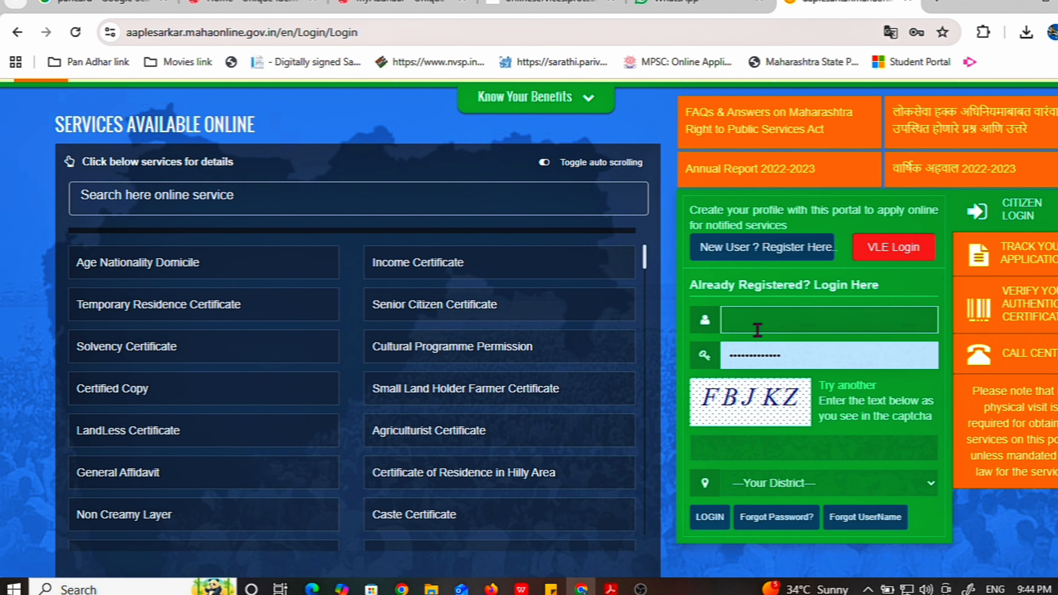
{"action": "left_click", "coordinate": [766, 321]}
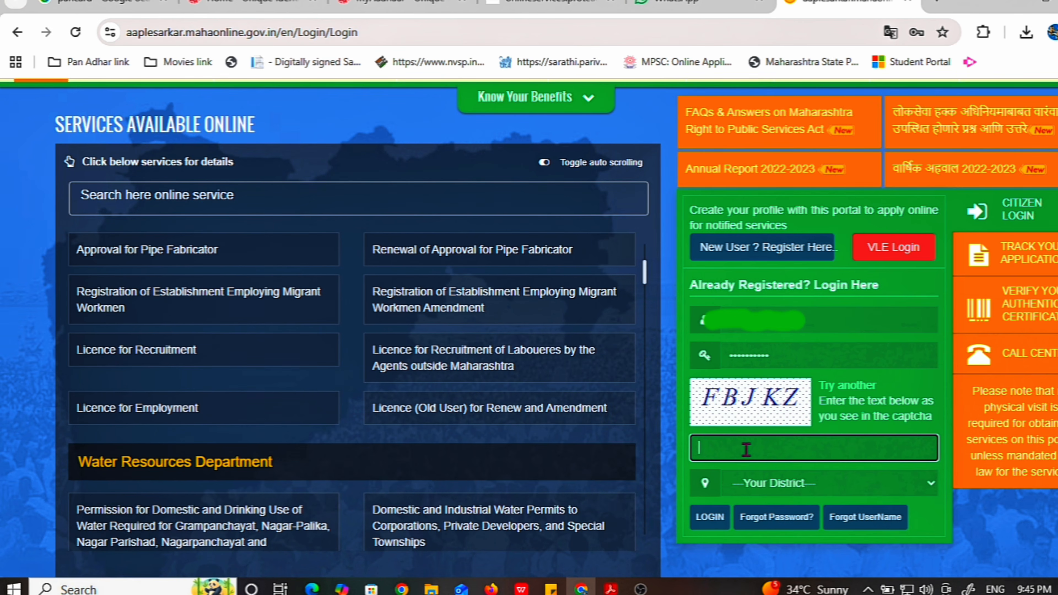
{"action": "type", "text": "FBJ"}
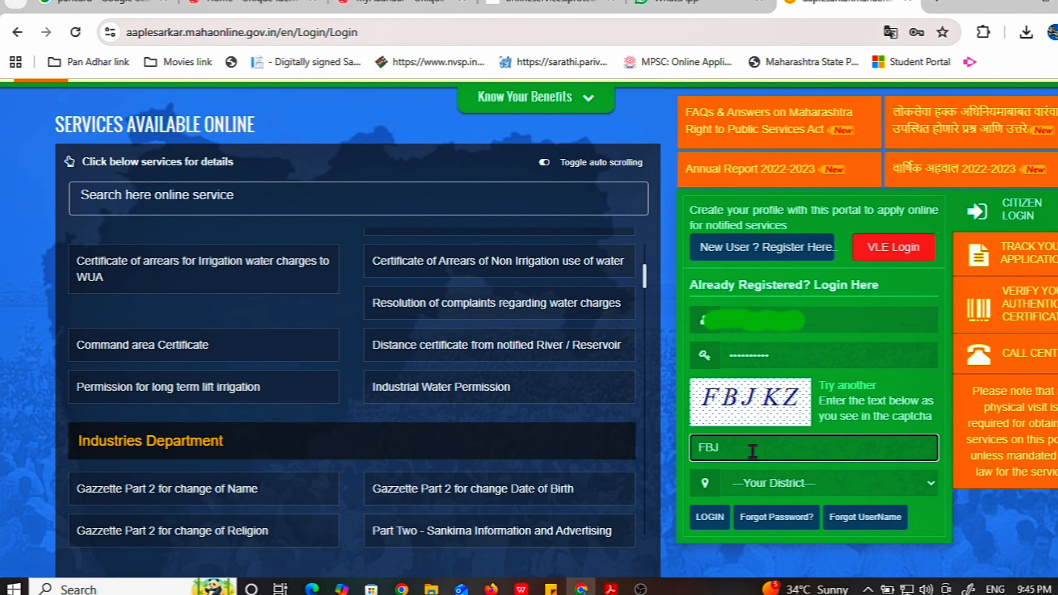
{"action": "type", "text": "KZ"}
Choose Satara as the district and log in to the portal
{"action": "left_click", "coordinate": [767, 479]}
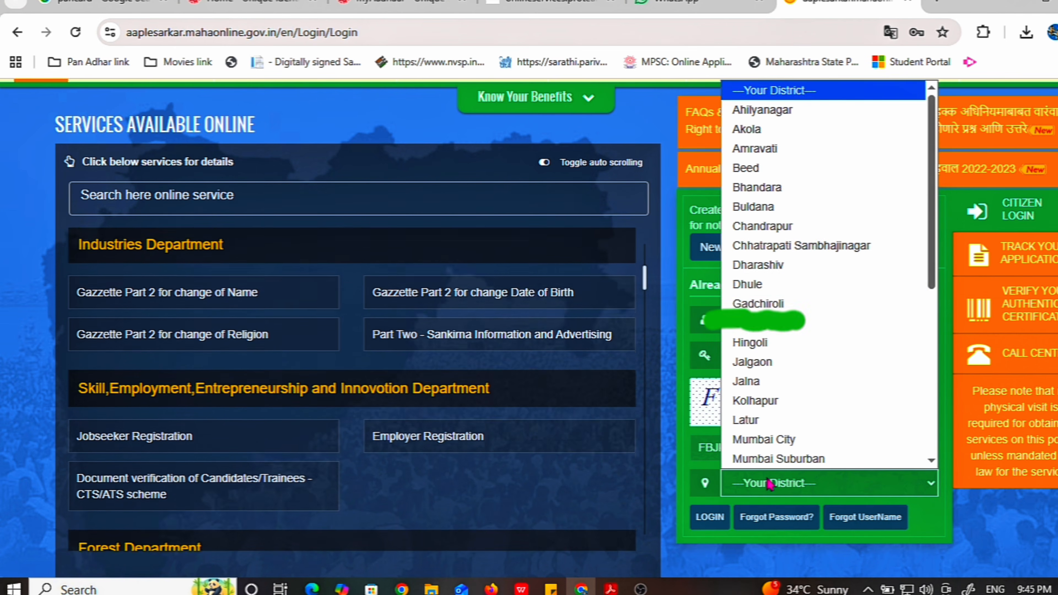
{"action": "scroll", "coordinate": [792, 329], "scroll_direction": "down", "scroll_amount": 4}
{"action": "scroll", "coordinate": [792, 330], "scroll_direction": "down", "scroll_amount": 3}
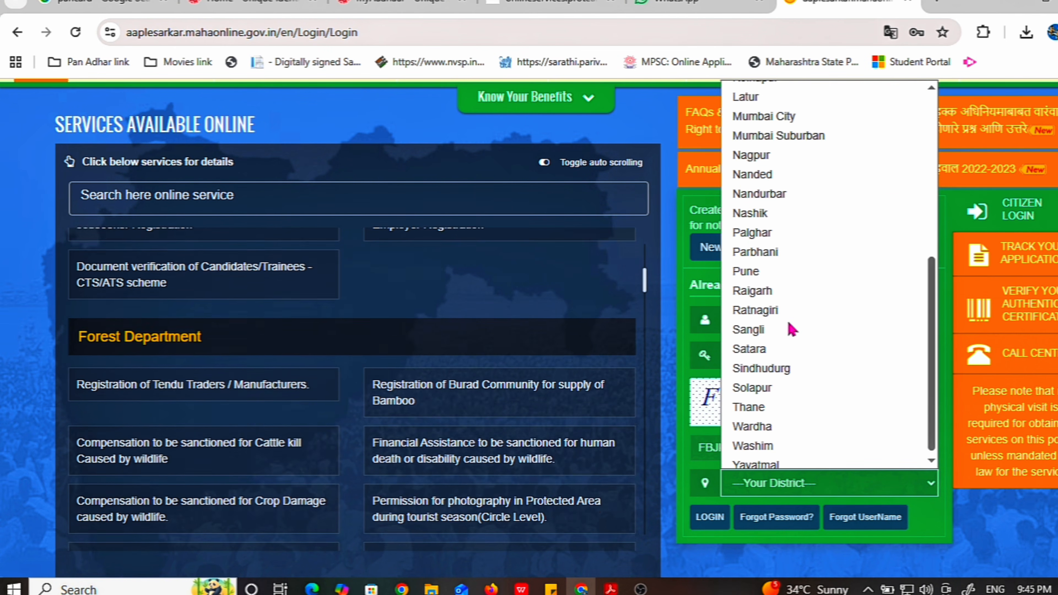
{"action": "left_click", "coordinate": [769, 349]}
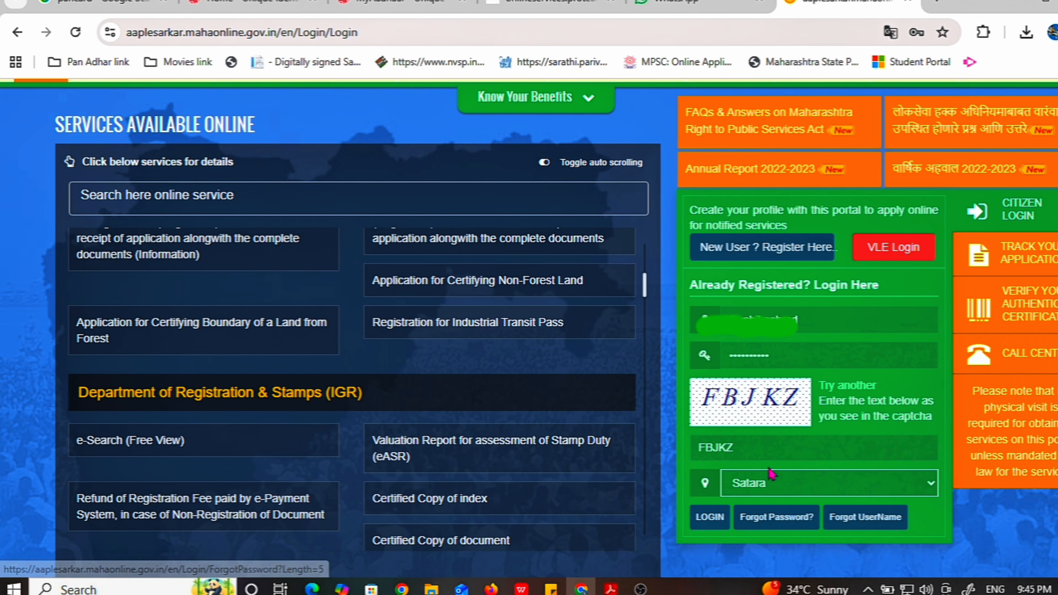
{"action": "scroll", "coordinate": [746, 509], "scroll_direction": "down", "scroll_amount": 2}
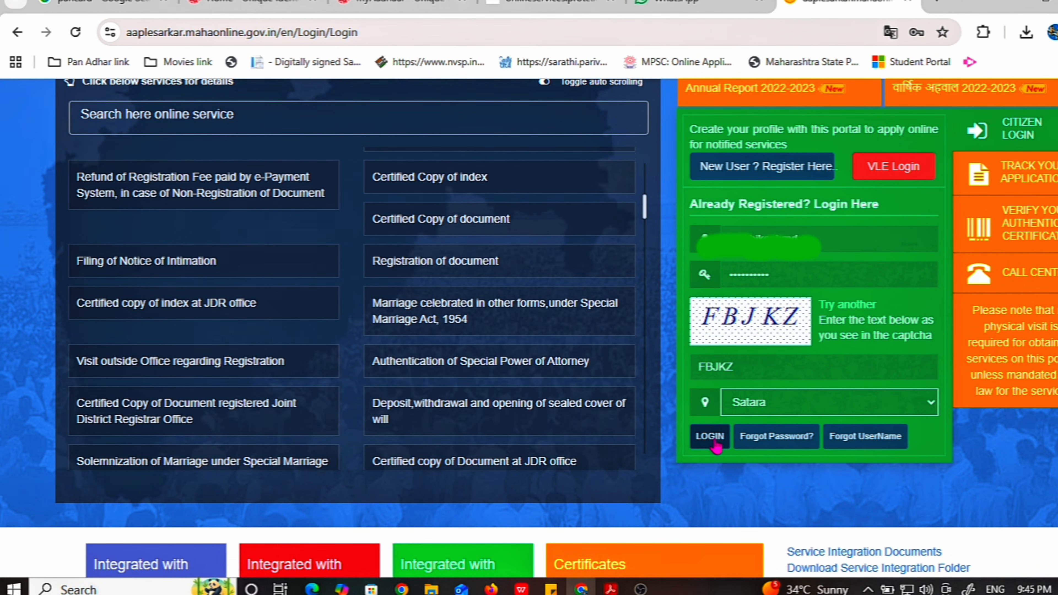
{"action": "left_click", "coordinate": [717, 446]}
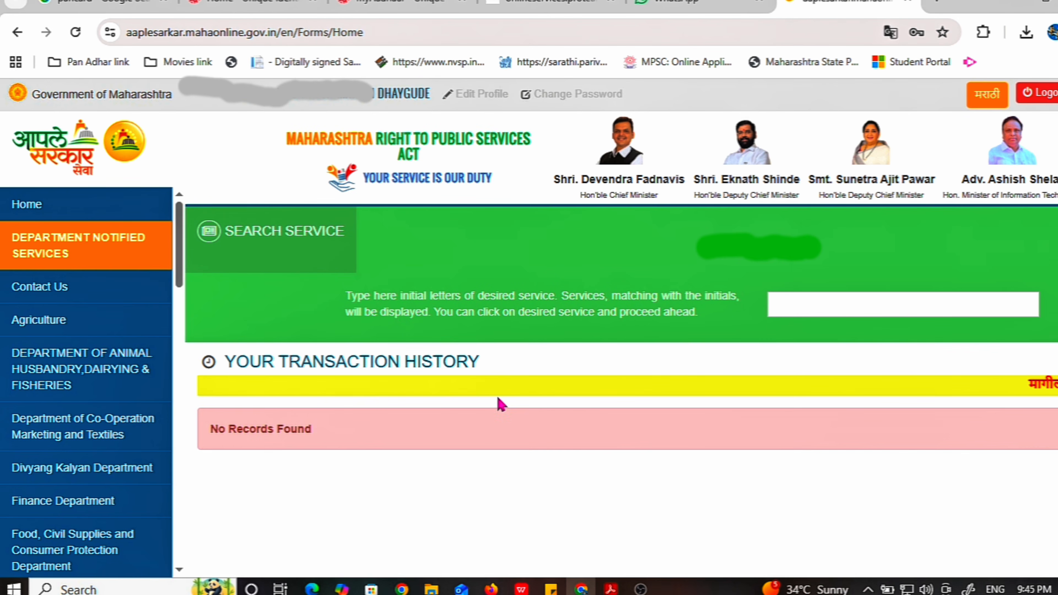
Switch the site to मराठी and open the उद्योग, उर्जा व कामगार विभाग services
{"action": "scroll", "coordinate": [137, 386], "scroll_direction": "down", "scroll_amount": 6}
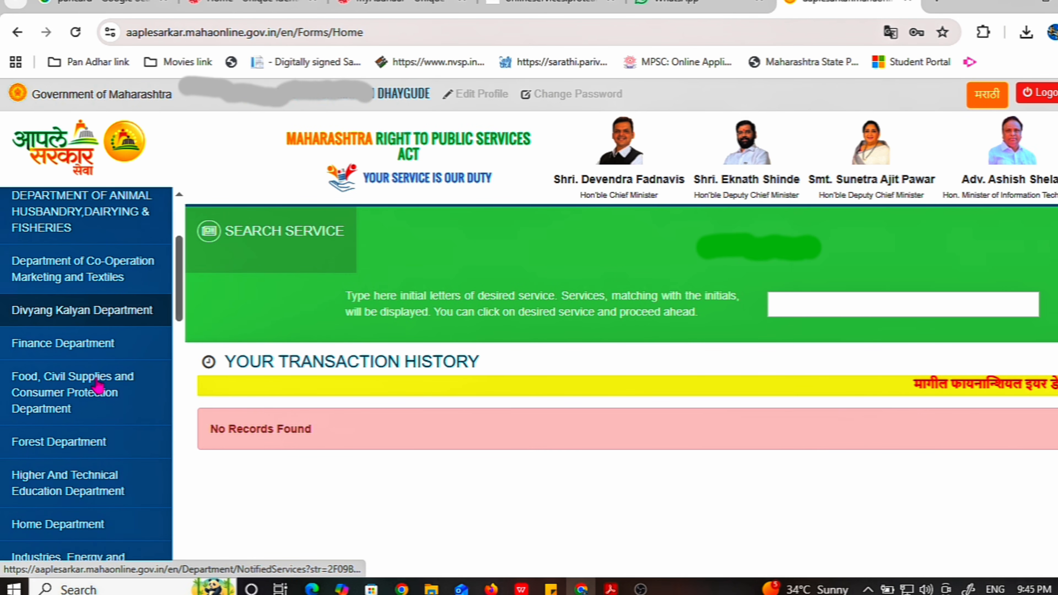
{"action": "scroll", "coordinate": [98, 386], "scroll_direction": "up", "scroll_amount": 5}
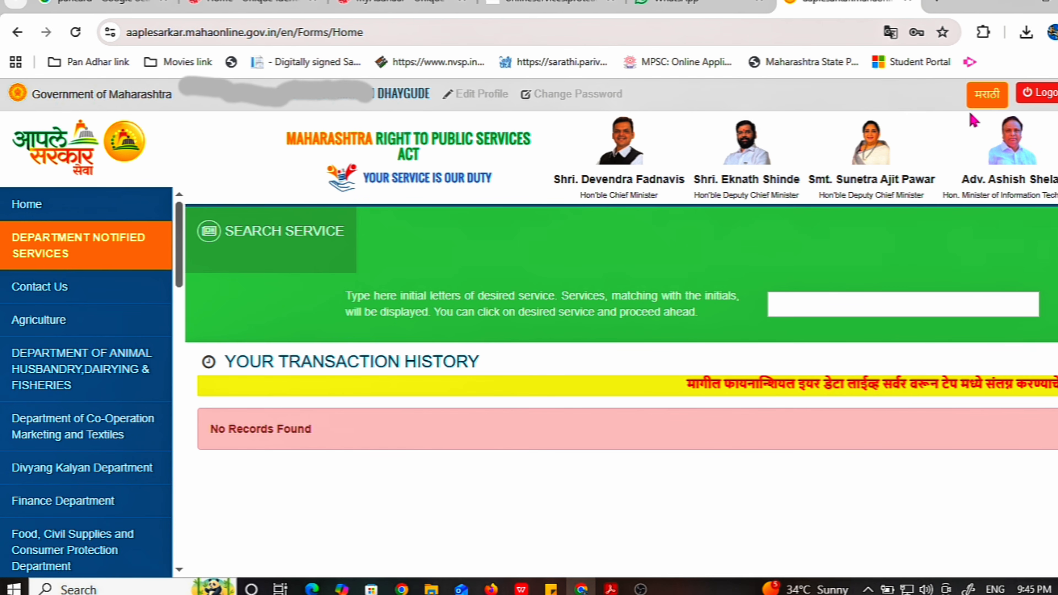
{"action": "left_click", "coordinate": [986, 100]}
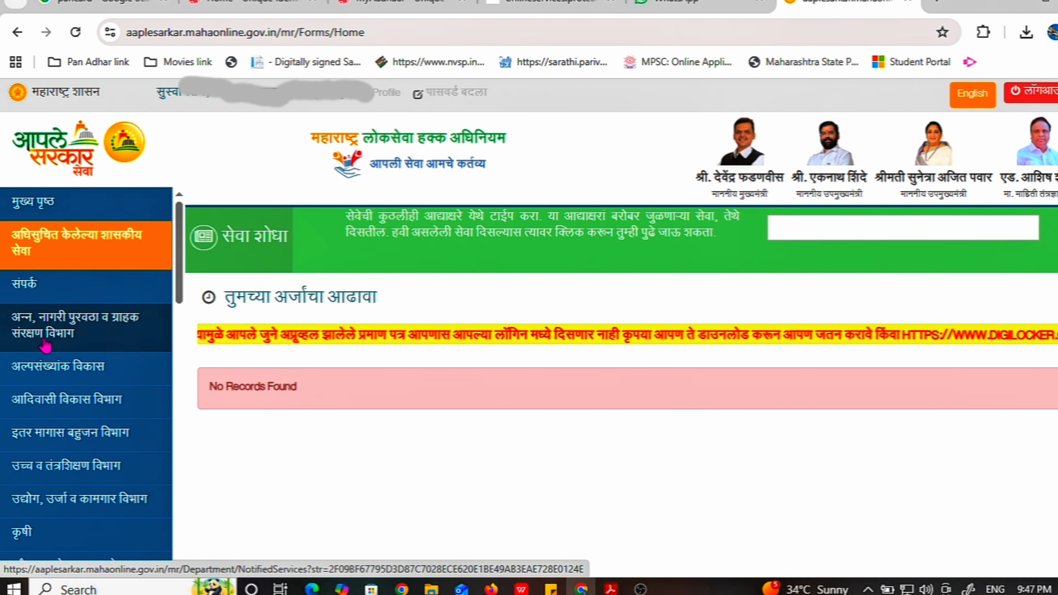
{"action": "scroll", "coordinate": [49, 354], "scroll_direction": "down", "scroll_amount": 2}
{"action": "scroll", "coordinate": [49, 354], "scroll_direction": "down", "scroll_amount": 2}
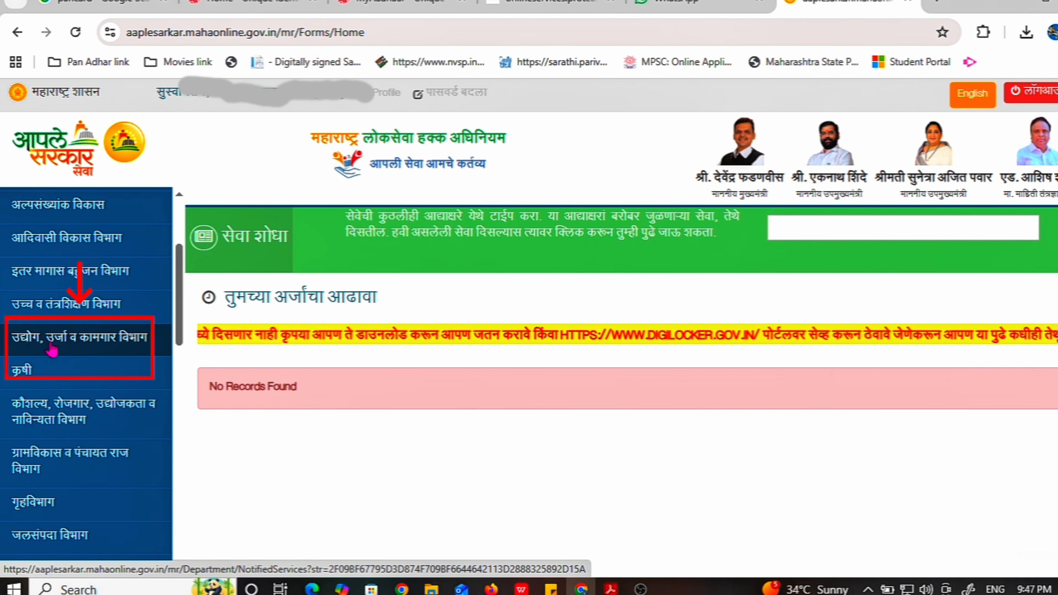
{"action": "left_click", "coordinate": [82, 341]}
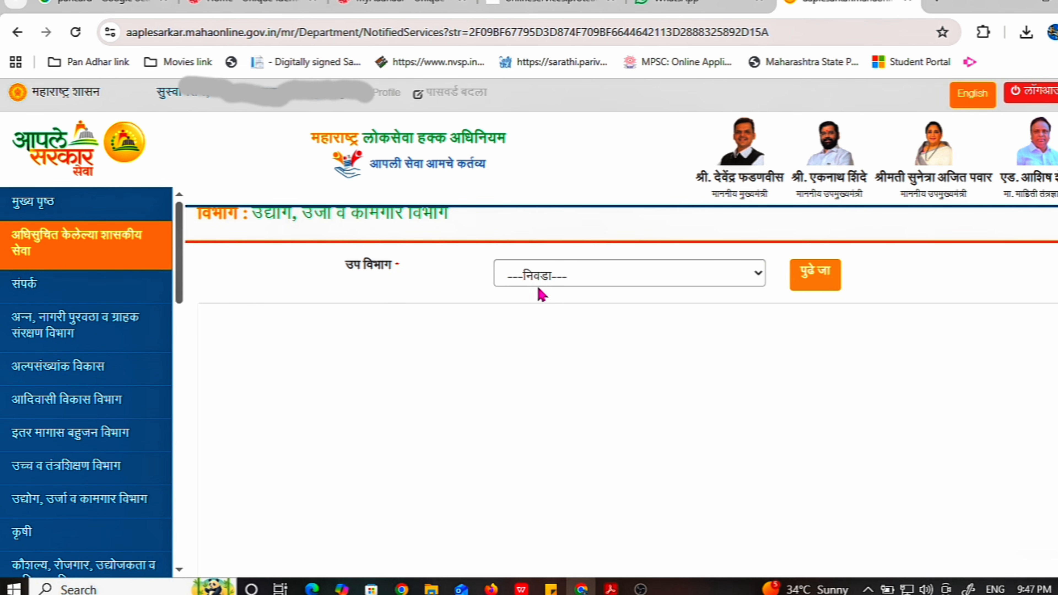
{"action": "left_click", "coordinate": [552, 280]}
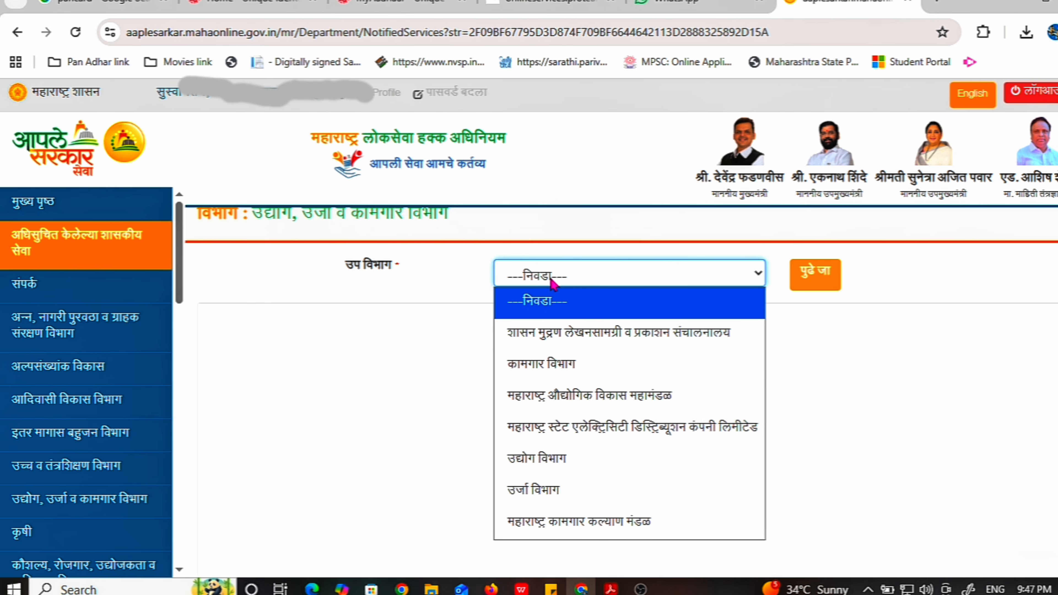
Pick sub-department कामगार विभाग and service दुकाने व संस्था नूतनीकरणाचा दाखला, then continue with पुढे जा
{"action": "left_click", "coordinate": [559, 372]}
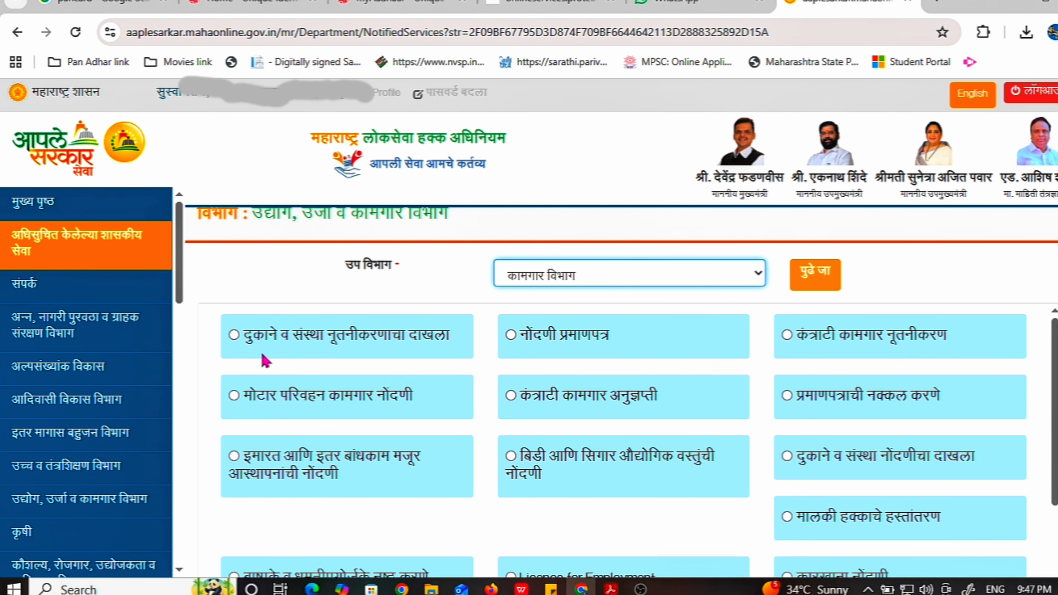
{"action": "left_click", "coordinate": [234, 335]}
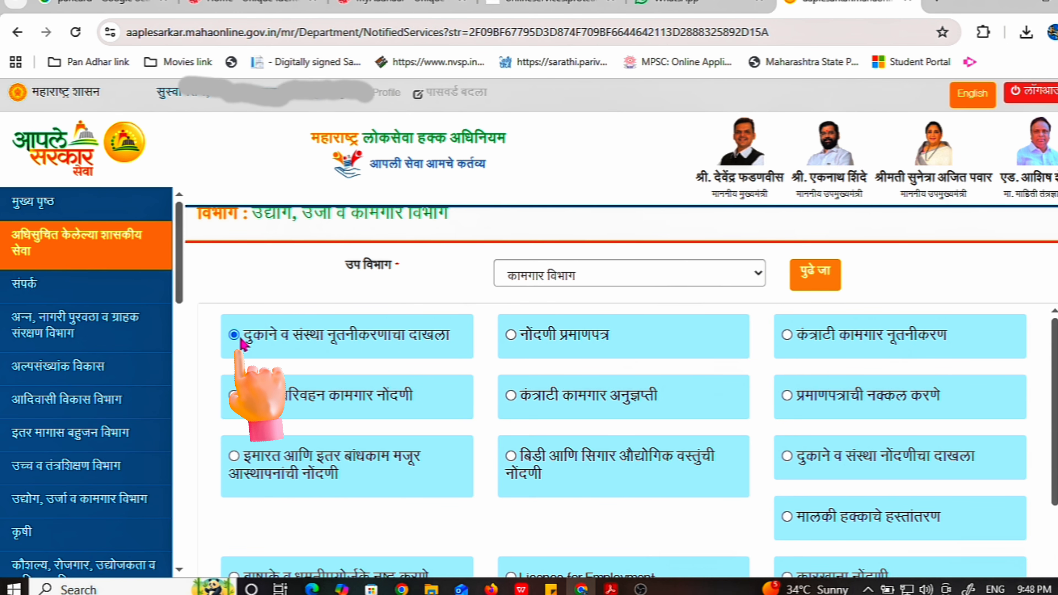
{"action": "left_click", "coordinate": [823, 282]}
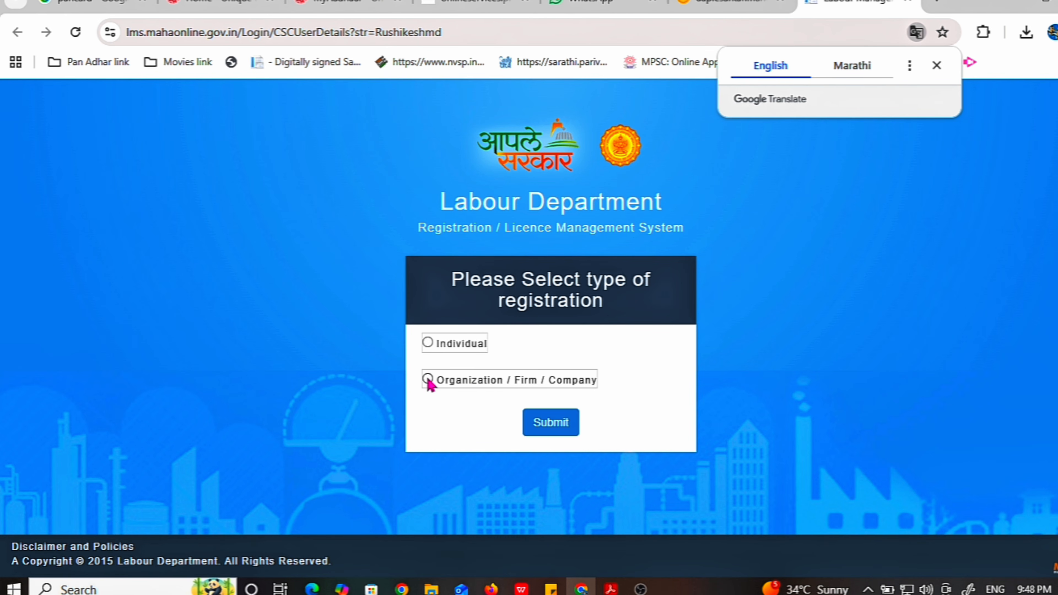
Register as an Individual and open the Shop and Establishment Application Form
{"action": "left_click", "coordinate": [428, 343]}
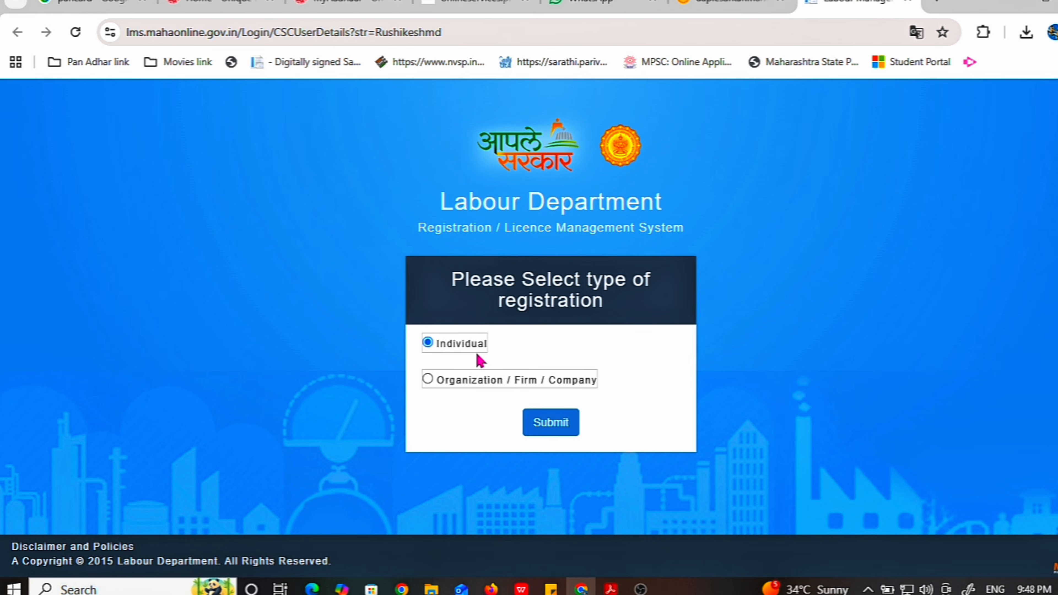
{"action": "left_click", "coordinate": [552, 423]}
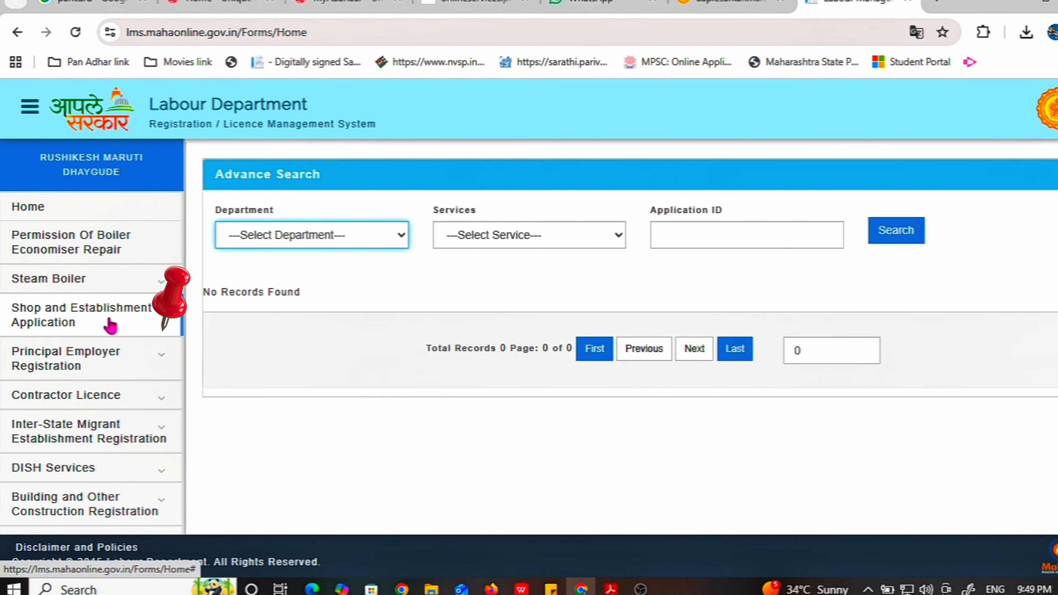
{"action": "left_click", "coordinate": [120, 326]}
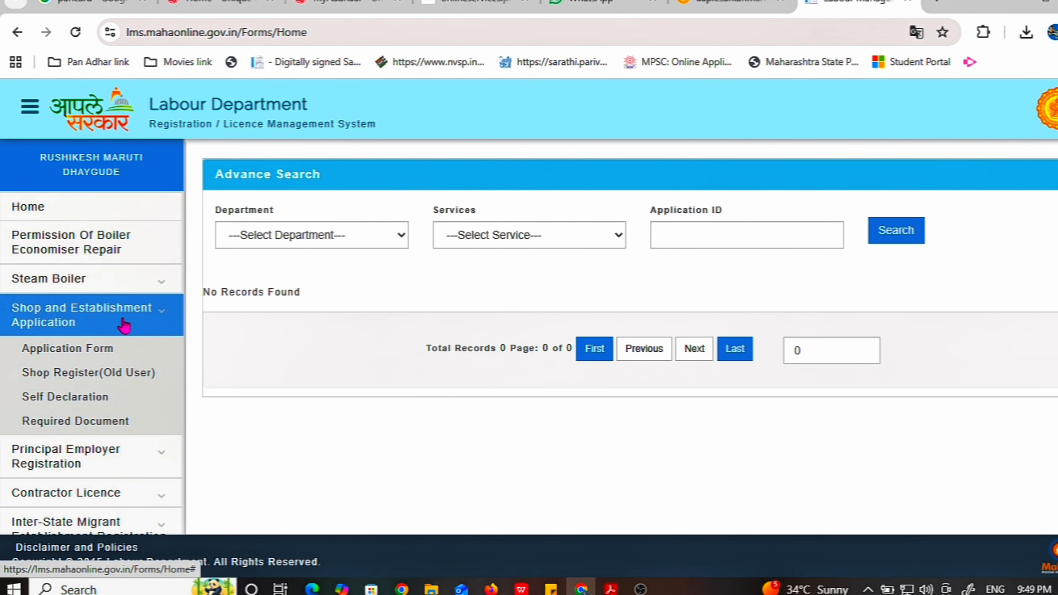
{"action": "left_click", "coordinate": [100, 352]}
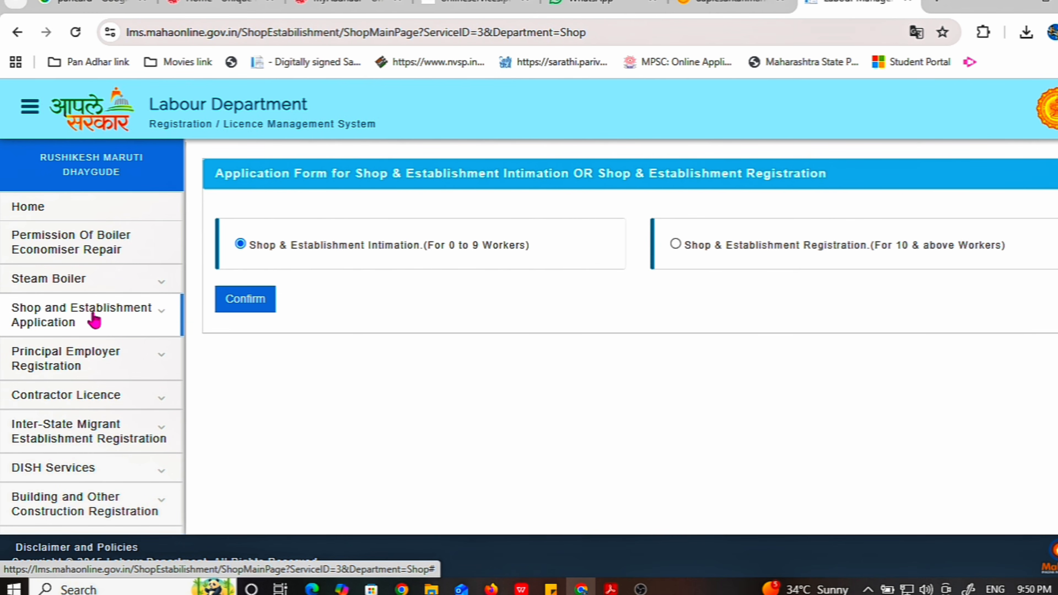
Reopen the Application Form and confirm Shop & Establishment Intimation for 0 to 9 workers
{"action": "left_click", "coordinate": [104, 316]}
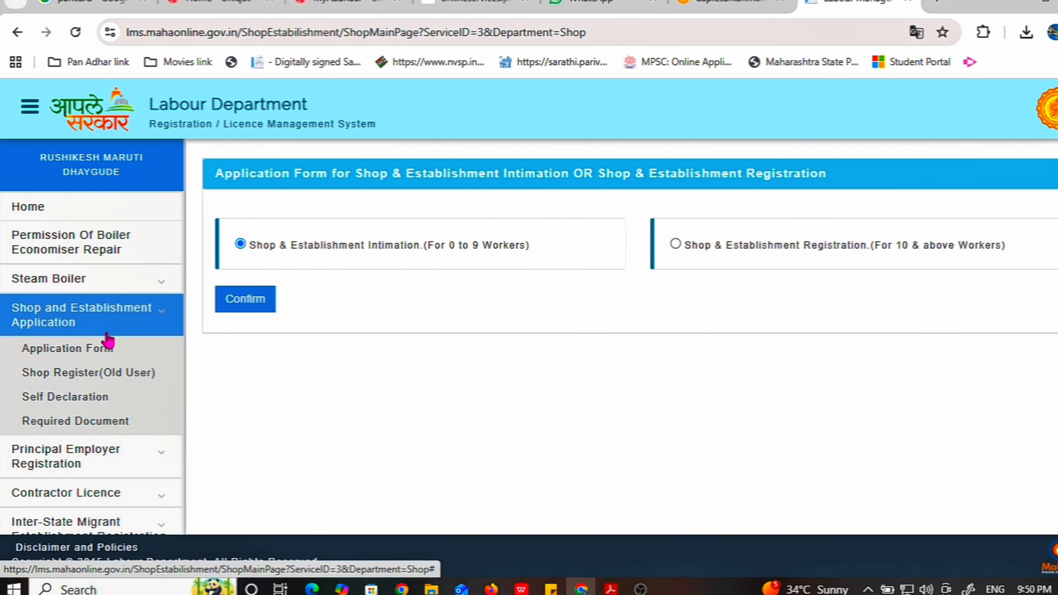
{"action": "left_click", "coordinate": [102, 350]}
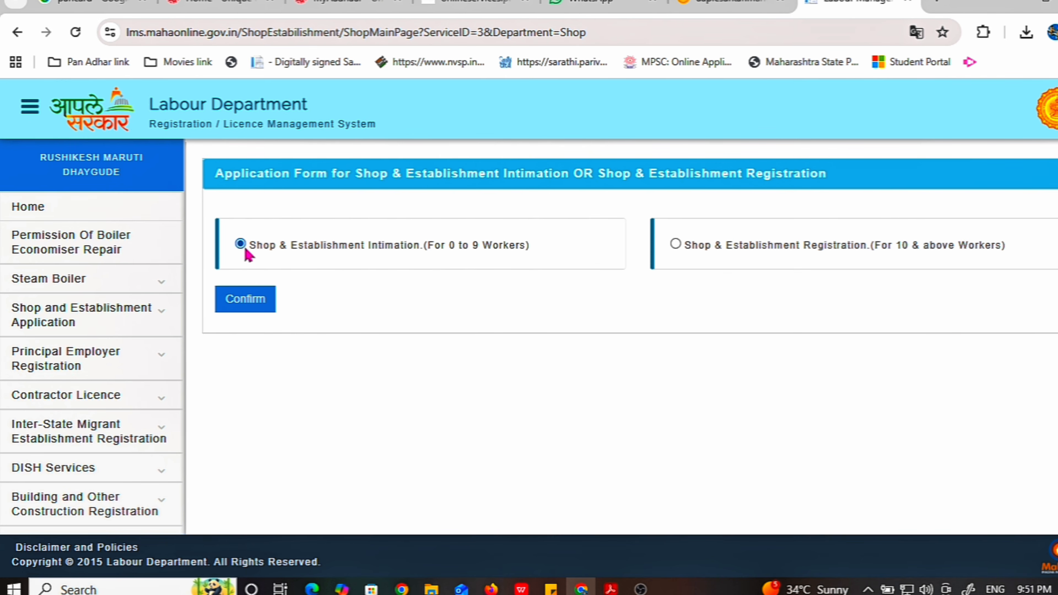
{"action": "left_click", "coordinate": [246, 308]}
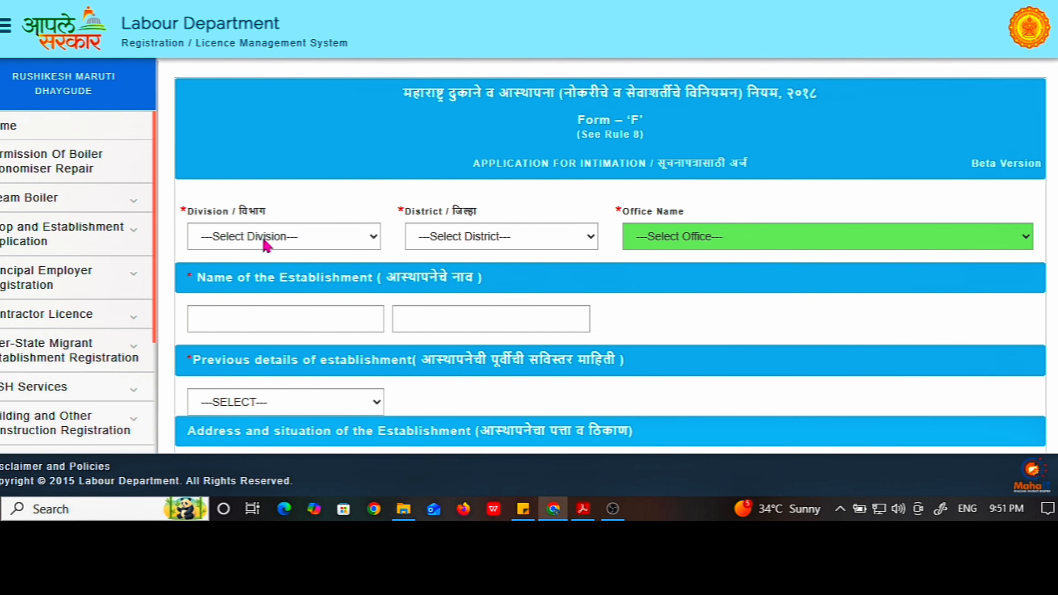
Set Pune division and district, choose the Pune Deputy Commissioner of Labour office, and start the establishment name
{"action": "left_click", "coordinate": [265, 243]}
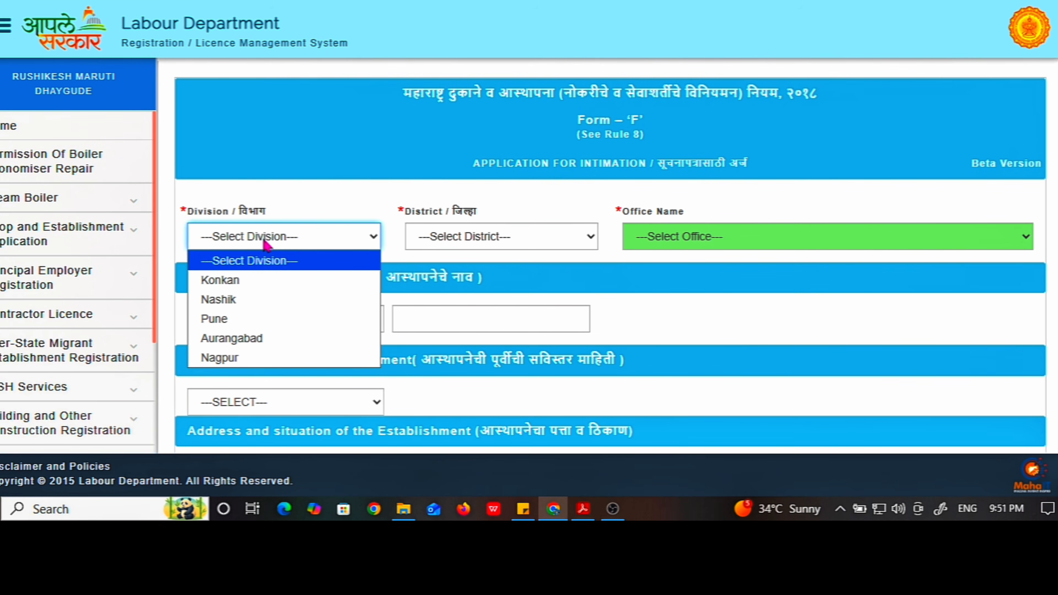
{"action": "left_click", "coordinate": [247, 319]}
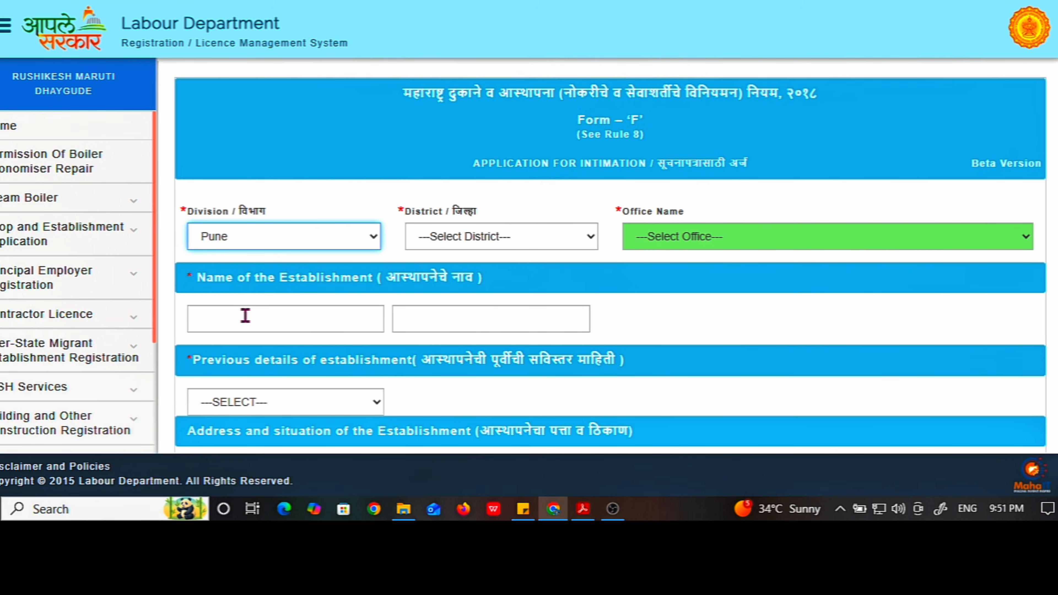
{"action": "left_click", "coordinate": [251, 243]}
{"action": "left_click", "coordinate": [250, 242]}
{"action": "left_click", "coordinate": [428, 240]}
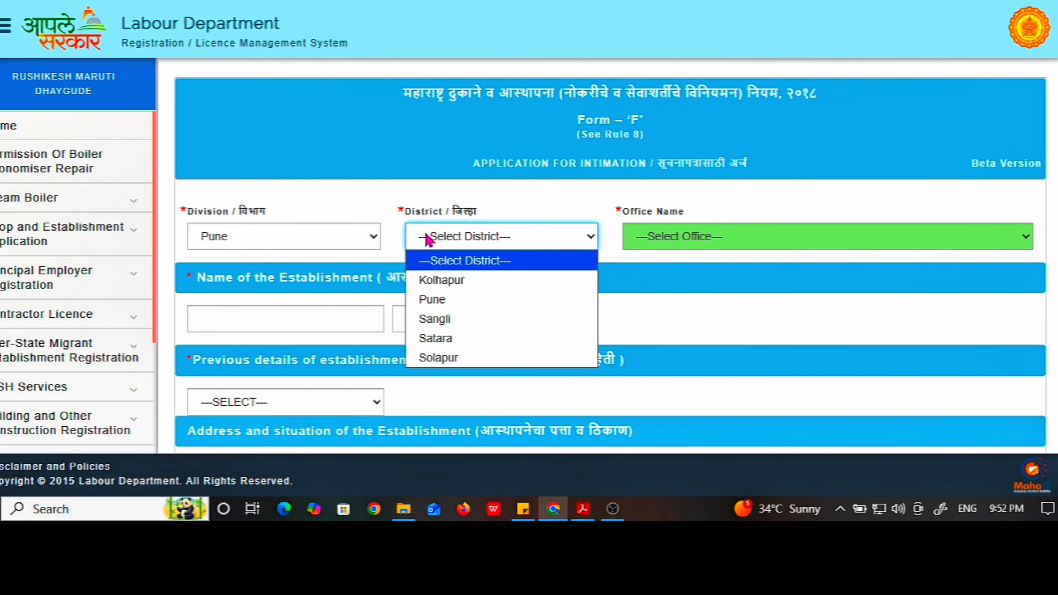
{"action": "left_click", "coordinate": [431, 299]}
{"action": "left_click", "coordinate": [666, 238]}
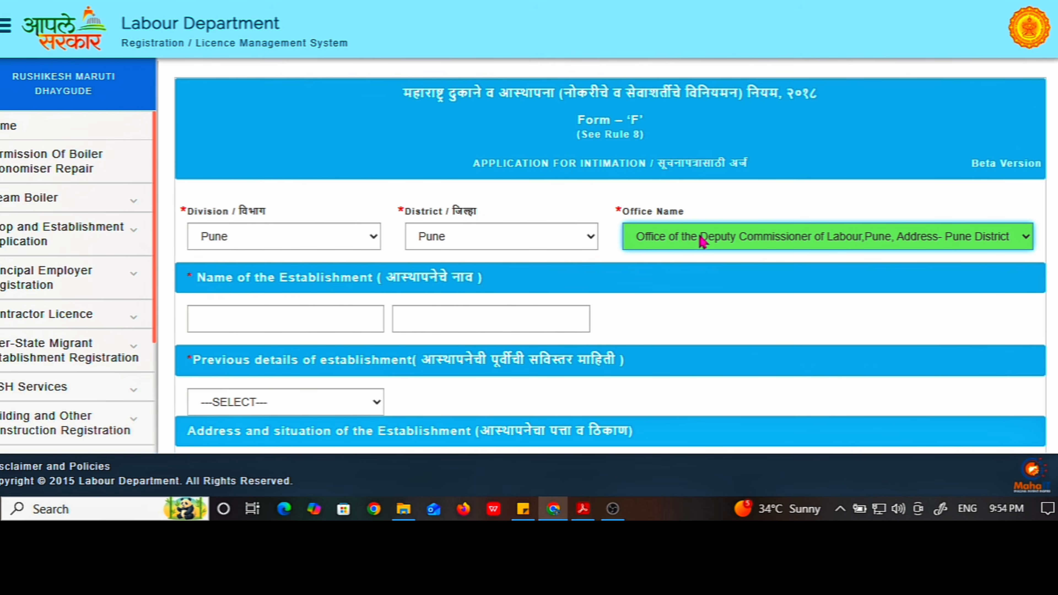
{"action": "left_click", "coordinate": [700, 242]}
{"action": "left_click", "coordinate": [483, 278]}
{"action": "left_click", "coordinate": [242, 318]}
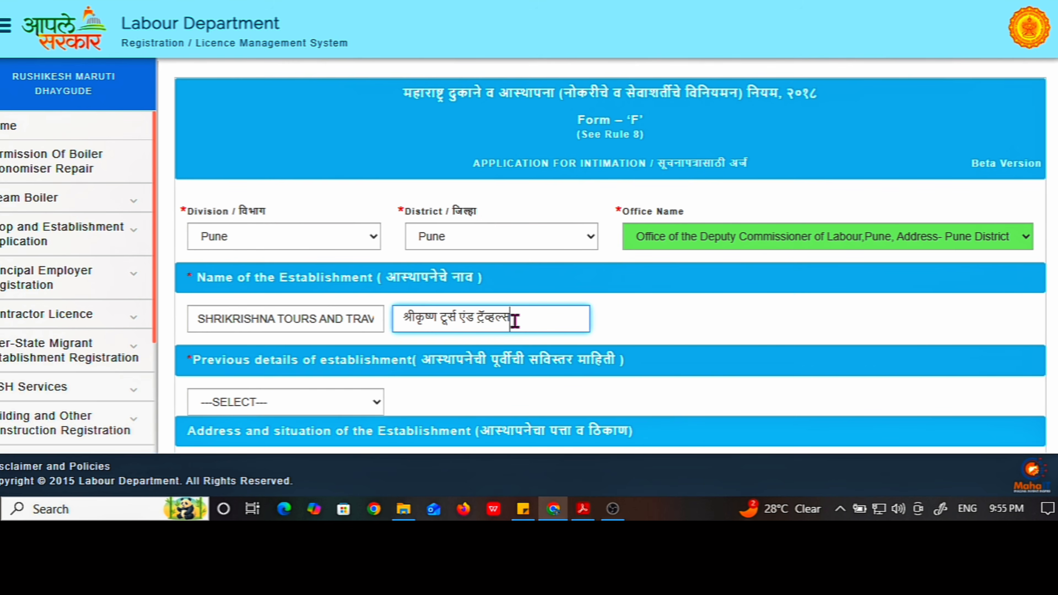
Try Online as the previous establishment details and check the old registration number and application ID fields
{"action": "scroll", "coordinate": [516, 320], "scroll_direction": "down", "scroll_amount": 2}
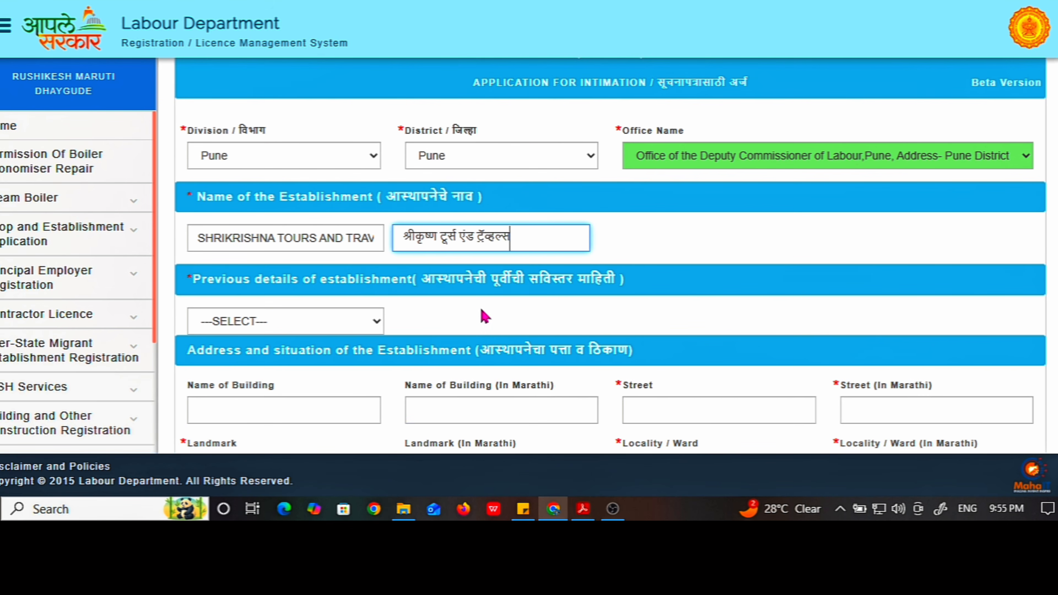
{"action": "left_click", "coordinate": [316, 329]}
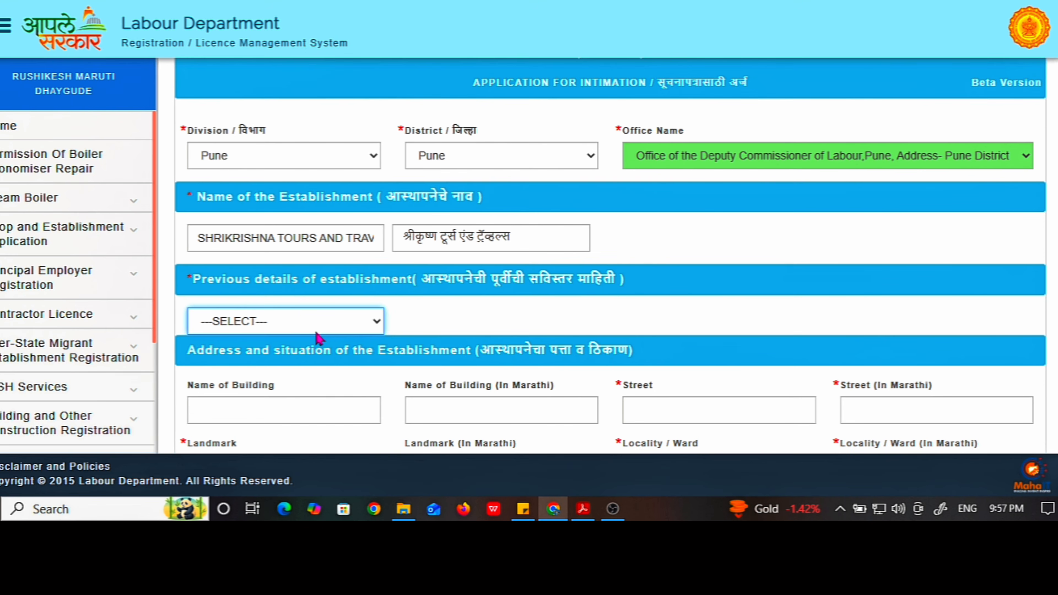
{"action": "left_click", "coordinate": [315, 330]}
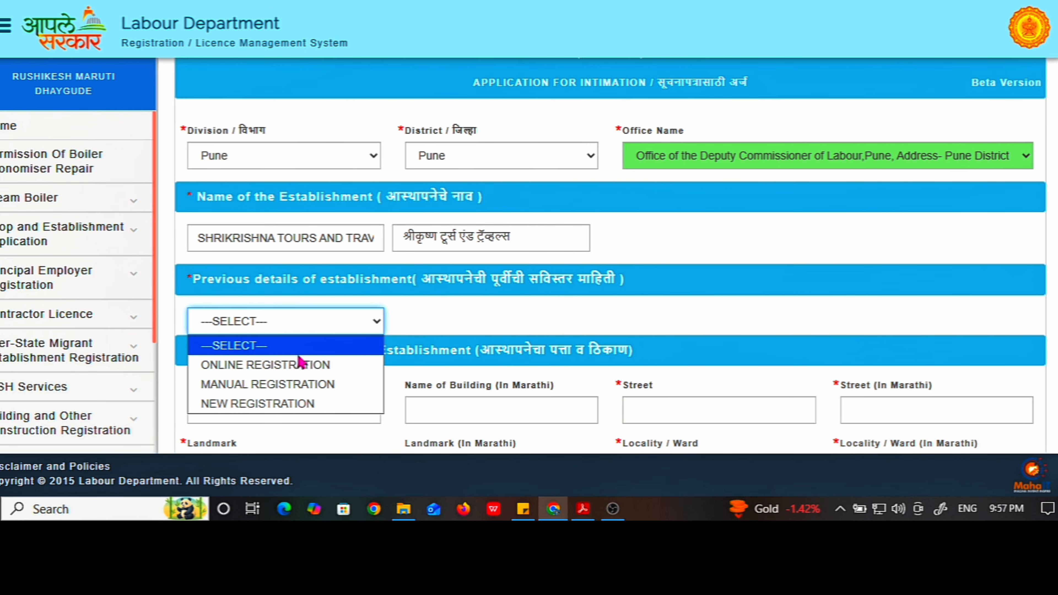
{"action": "left_click", "coordinate": [300, 366]}
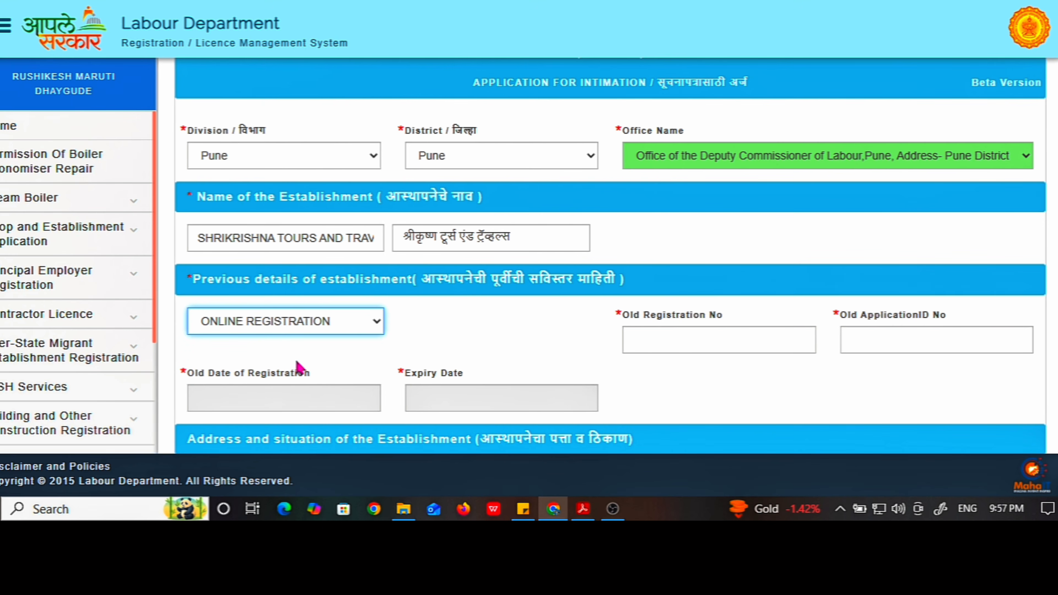
{"action": "scroll", "coordinate": [541, 366], "scroll_direction": "down", "scroll_amount": 2}
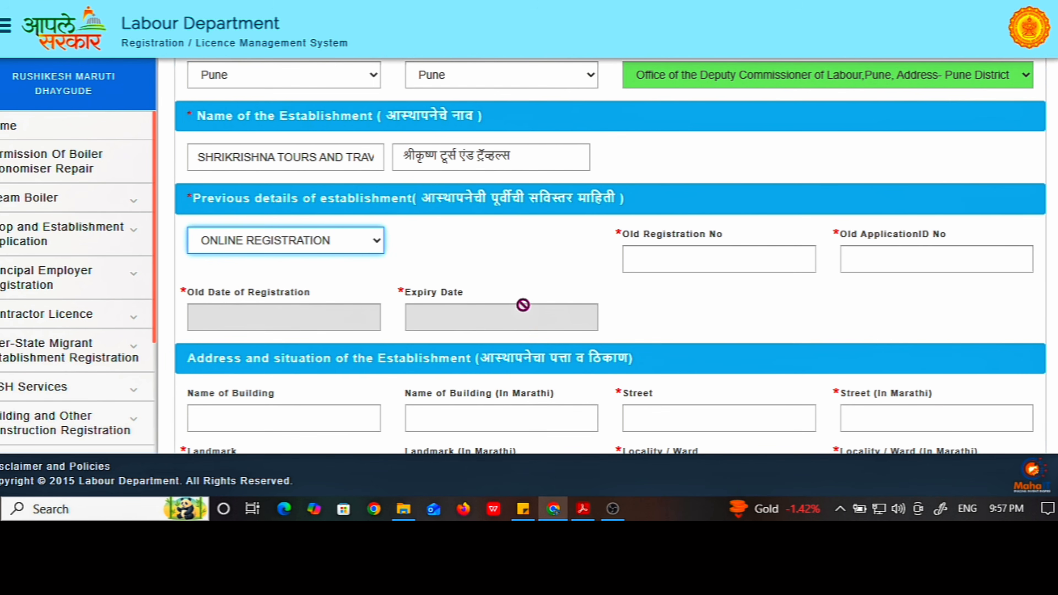
{"action": "left_click", "coordinate": [704, 264]}
{"action": "left_click", "coordinate": [888, 257]}
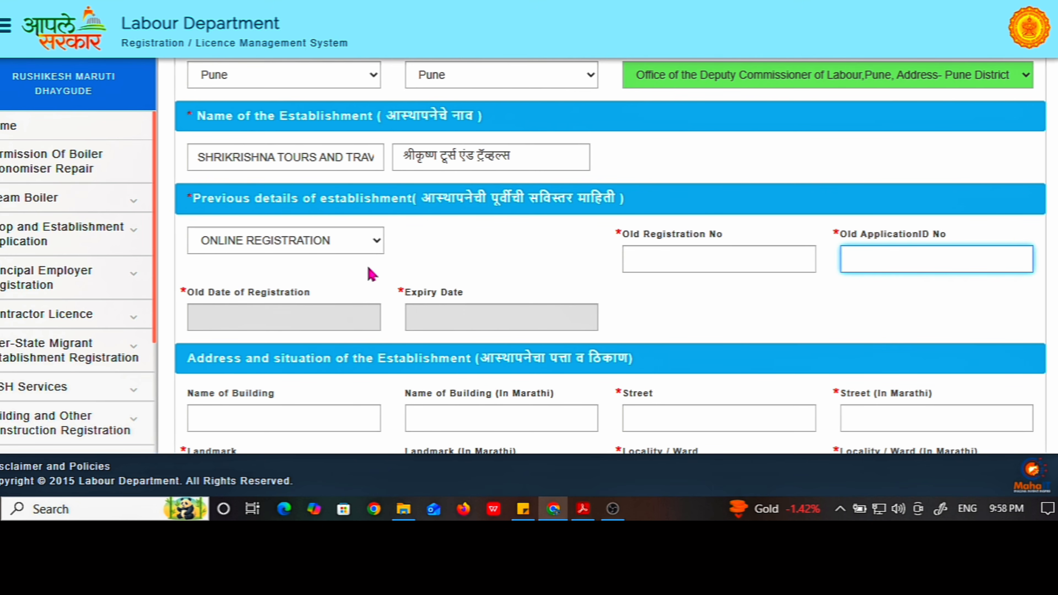
Switch previous details to Manual, then settle on NEW REGISTRATION
{"action": "left_click", "coordinate": [336, 248]}
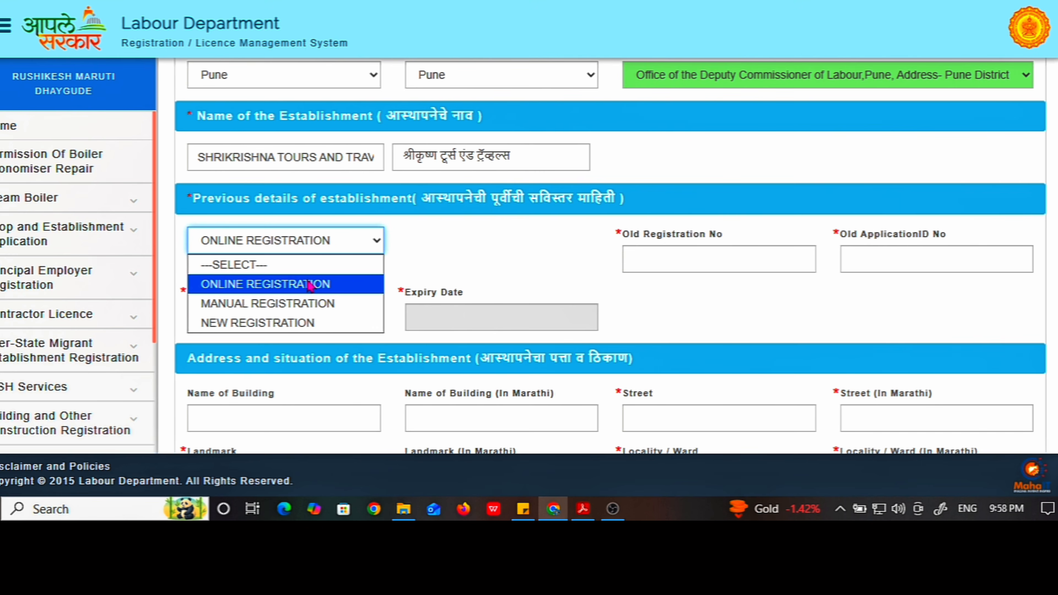
{"action": "left_click", "coordinate": [294, 308]}
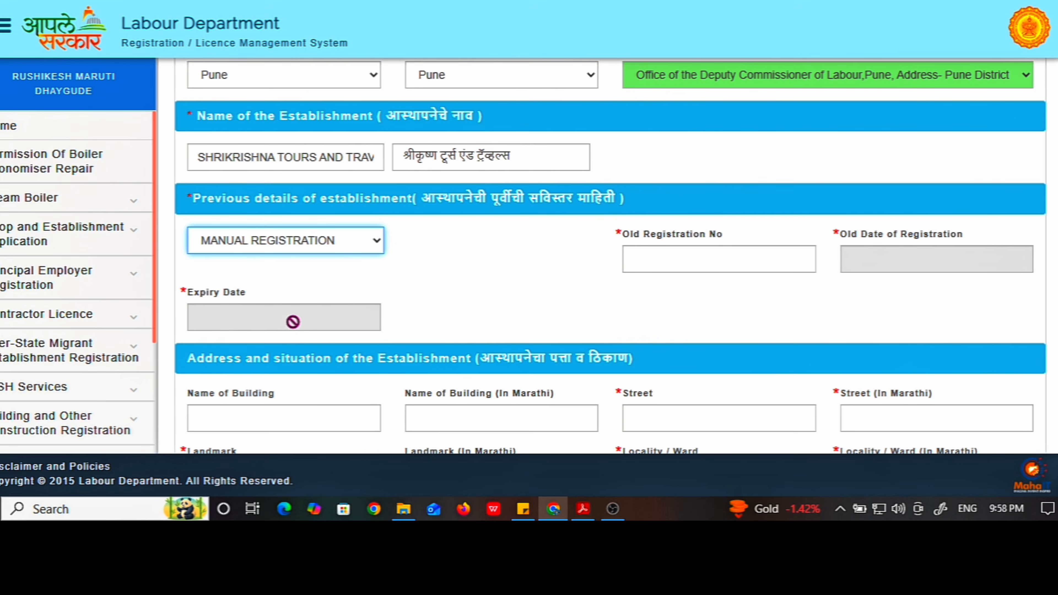
{"action": "scroll", "coordinate": [293, 315], "scroll_direction": "down", "scroll_amount": 2}
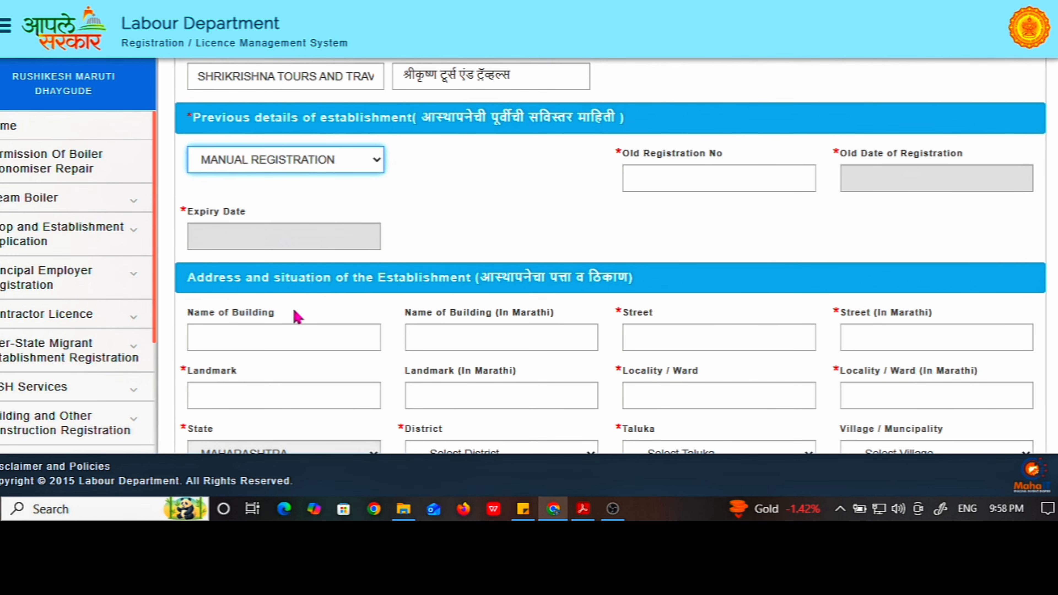
{"action": "left_click", "coordinate": [291, 166]}
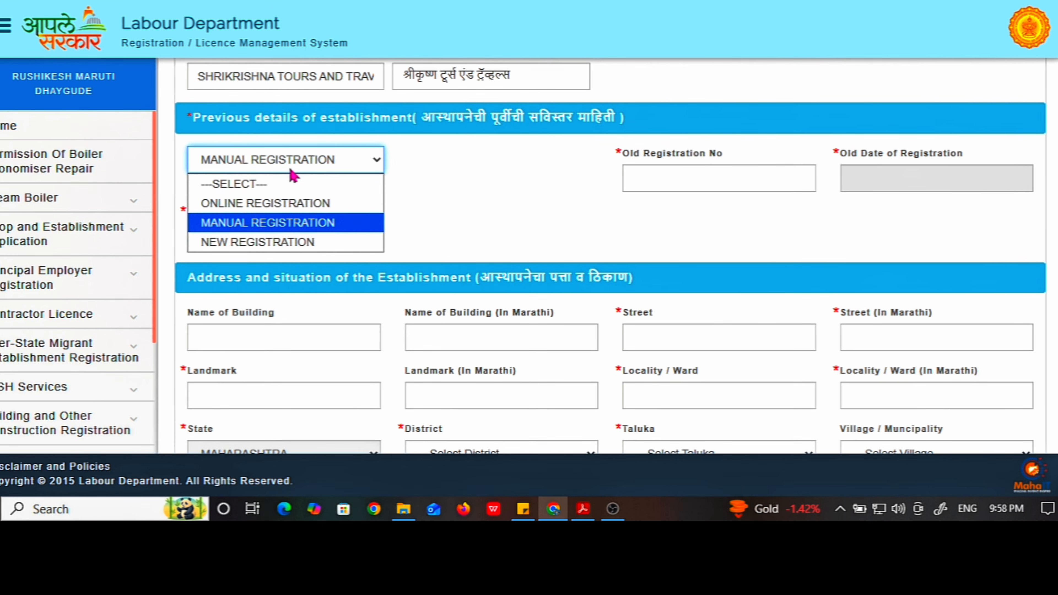
{"action": "left_click", "coordinate": [277, 242]}
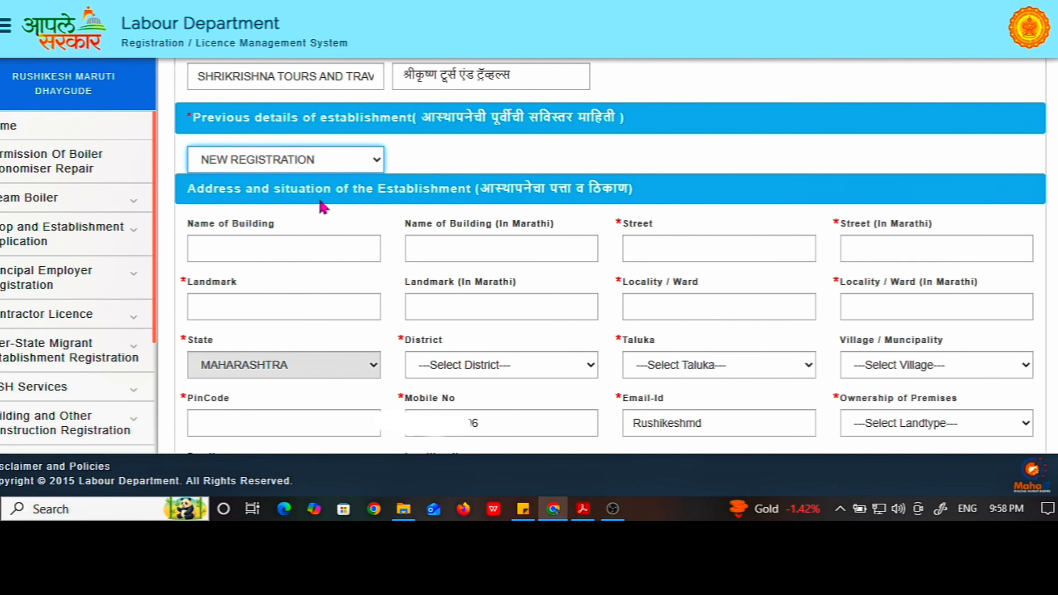
{"action": "scroll", "coordinate": [324, 207], "scroll_direction": "down", "scroll_amount": 2}
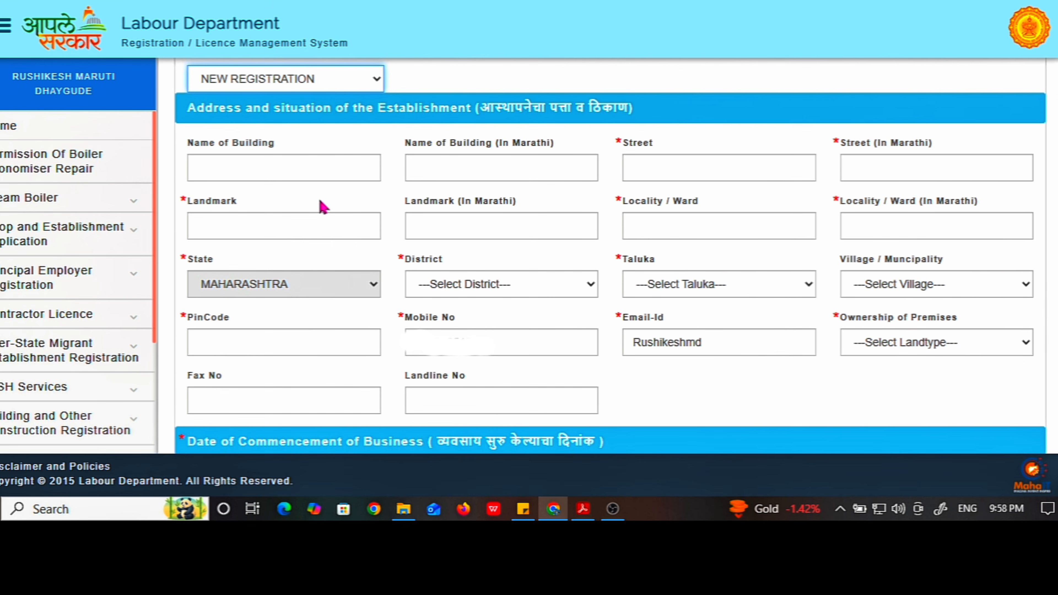
{"action": "left_click", "coordinate": [246, 172]}
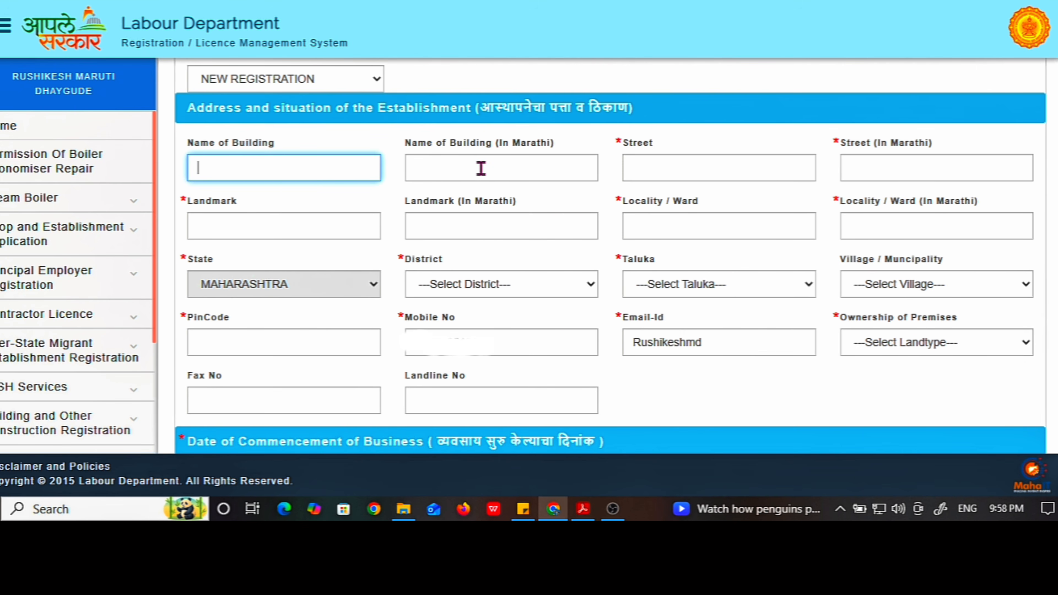
{"action": "left_click", "coordinate": [490, 168]}
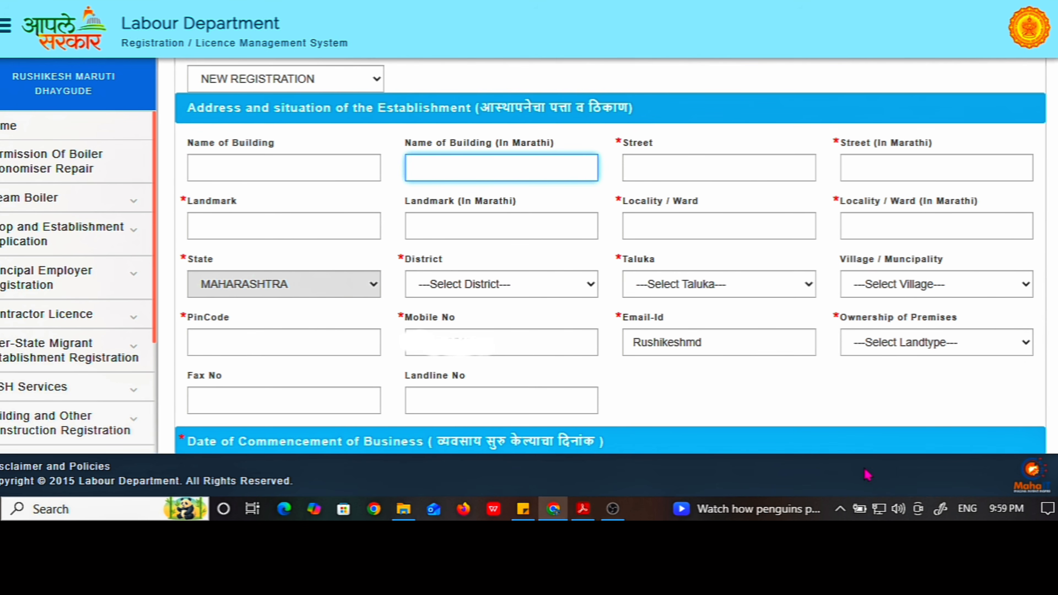
{"action": "left_click", "coordinate": [842, 510]}
{"action": "left_click", "coordinate": [846, 508]}
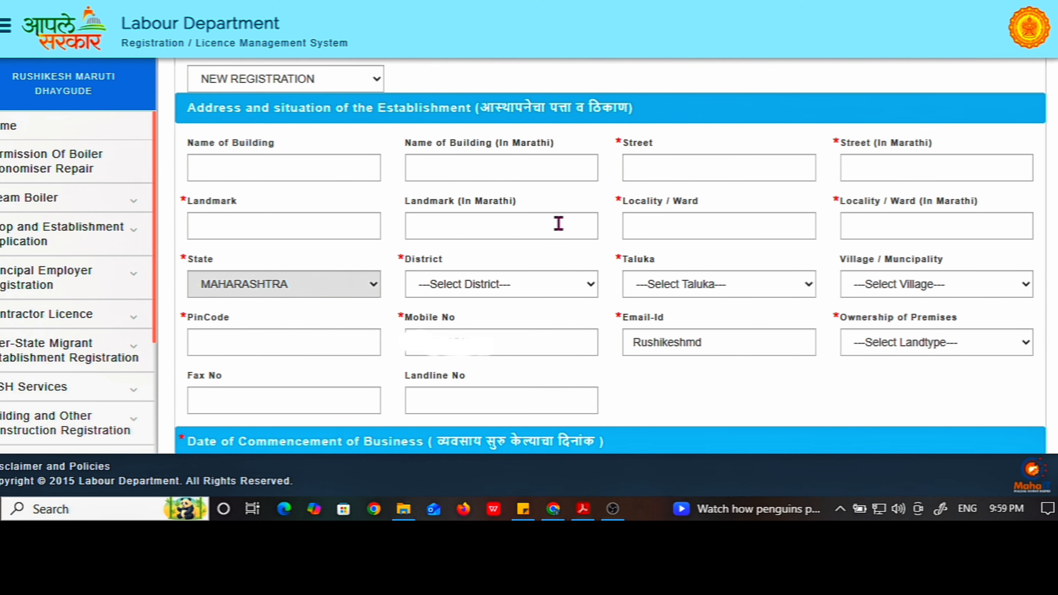
{"action": "left_click", "coordinate": [509, 167]}
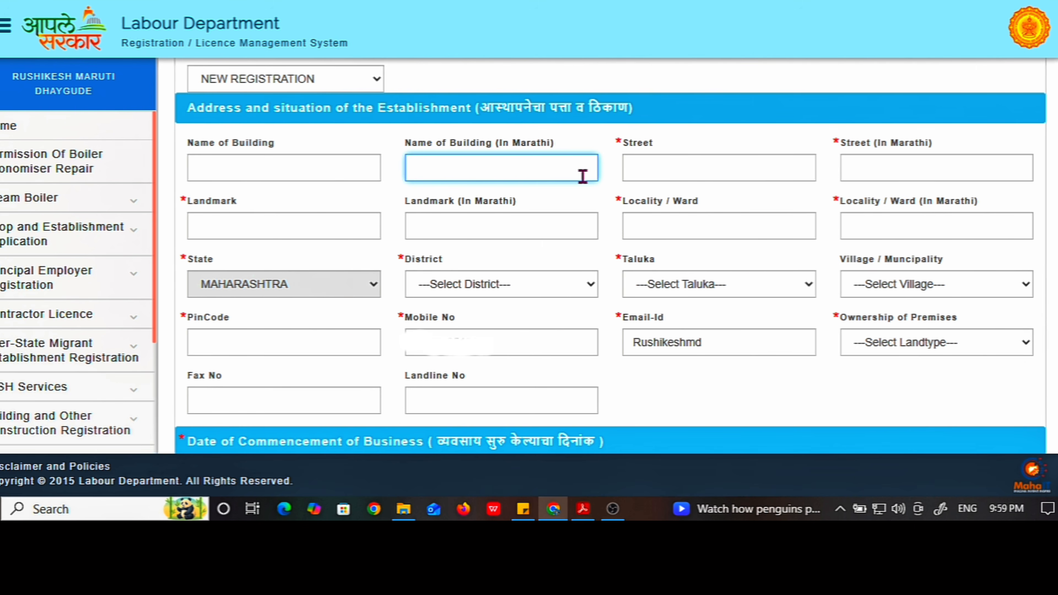
{"action": "left_click", "coordinate": [668, 170]}
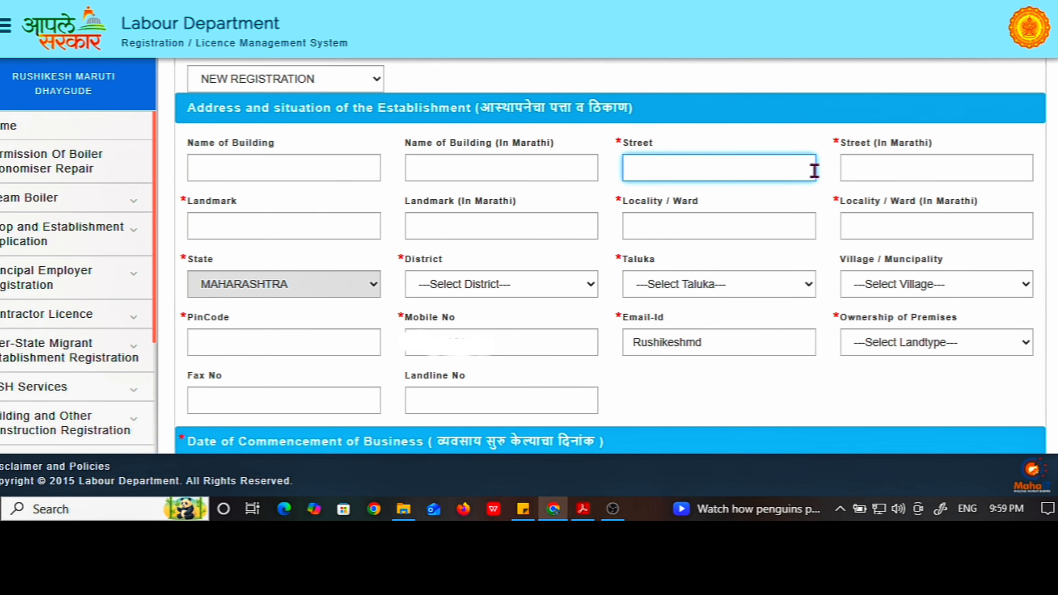
{"action": "left_click", "coordinate": [880, 169]}
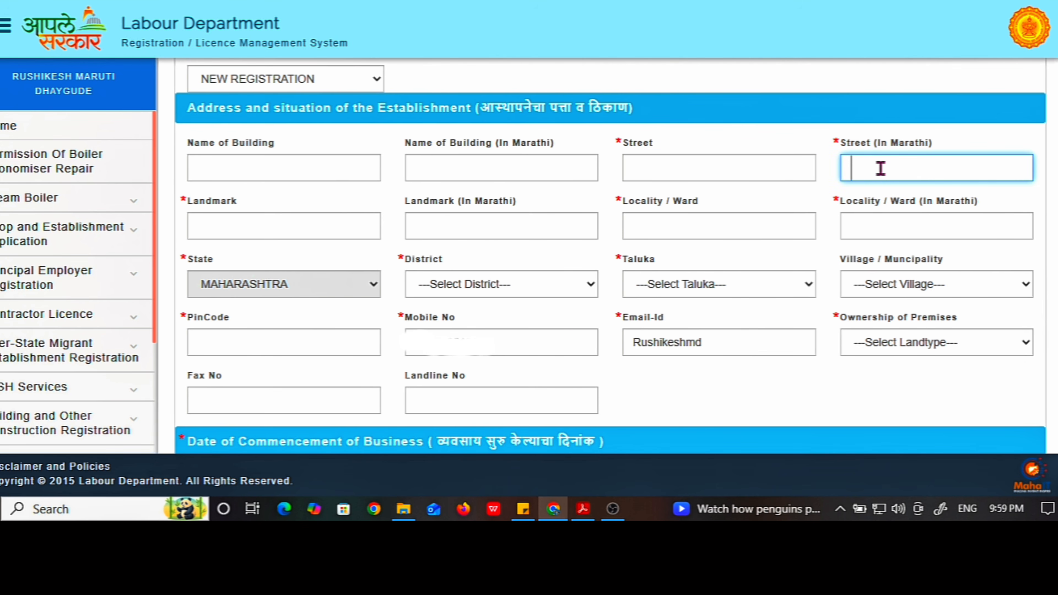
{"action": "left_click", "coordinate": [278, 230]}
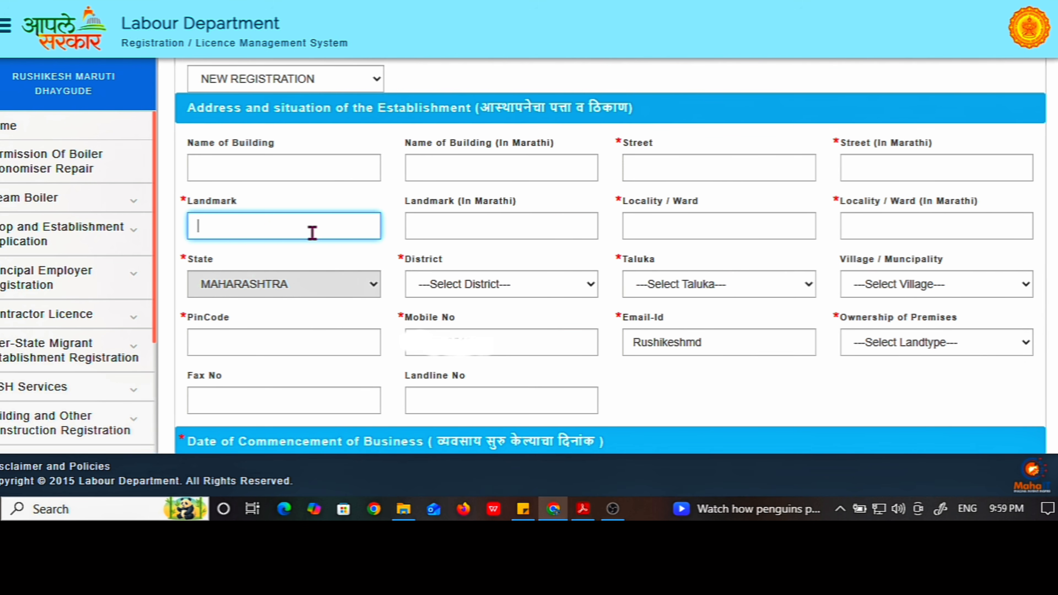
{"action": "left_click", "coordinate": [439, 228]}
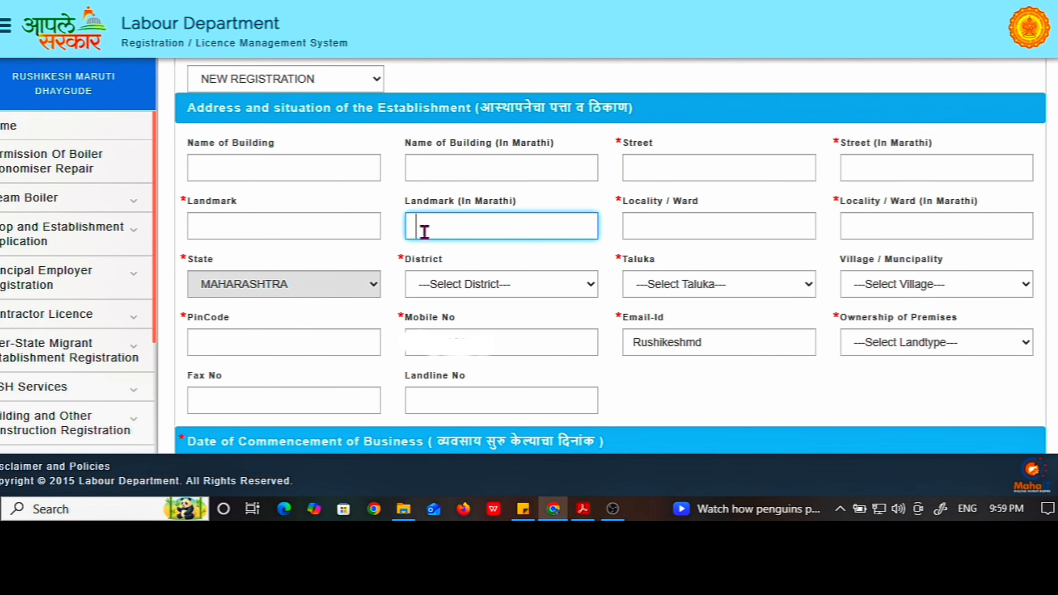
{"action": "left_click", "coordinate": [658, 227]}
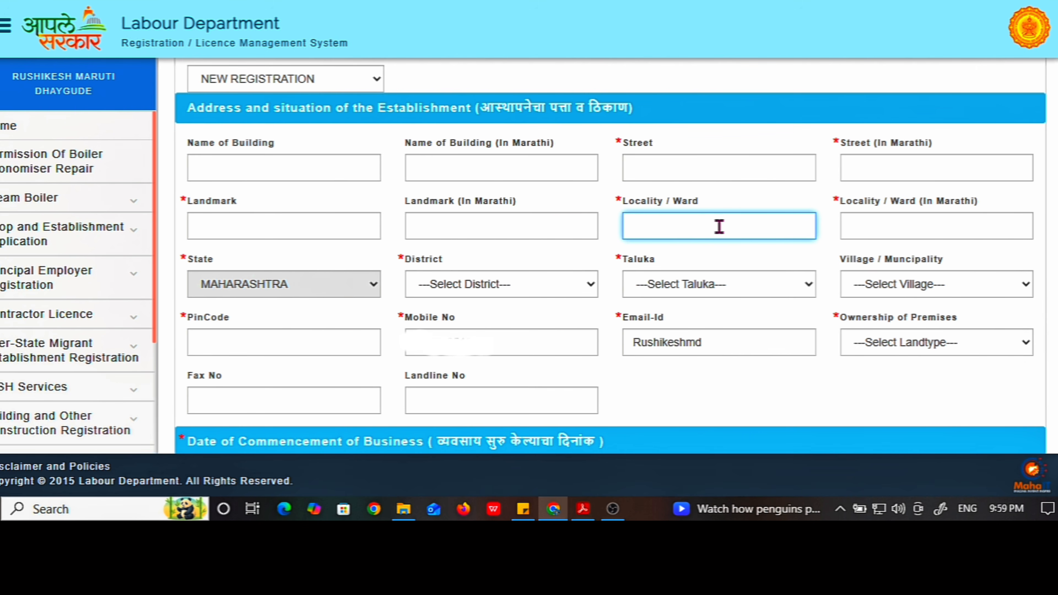
{"action": "left_click", "coordinate": [915, 227]}
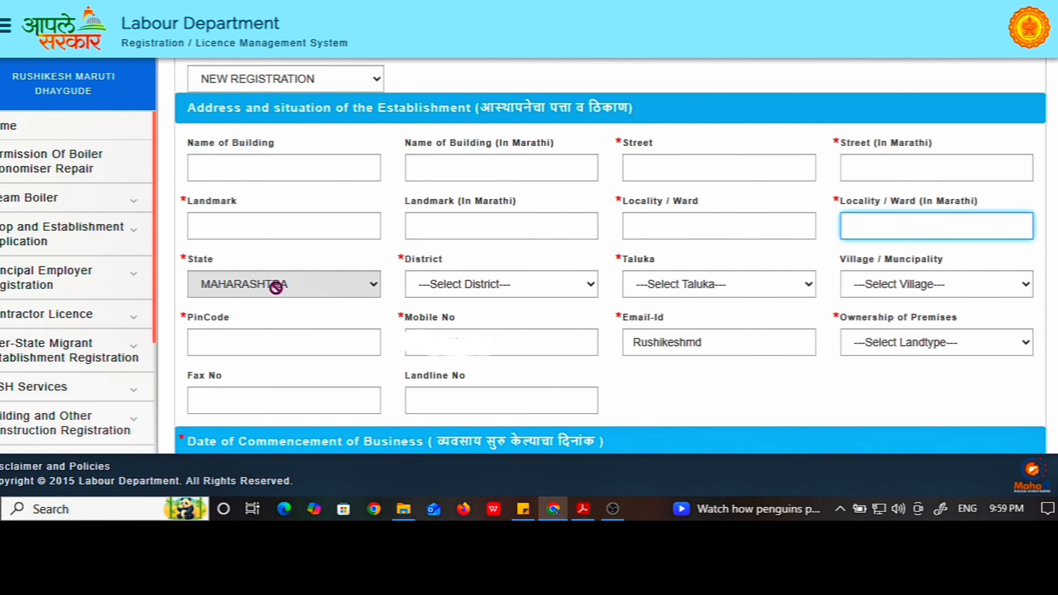
Choose Pune as district and Pune City as taluka in the establishment address
{"action": "left_click", "coordinate": [439, 293]}
{"action": "left_click", "coordinate": [465, 294]}
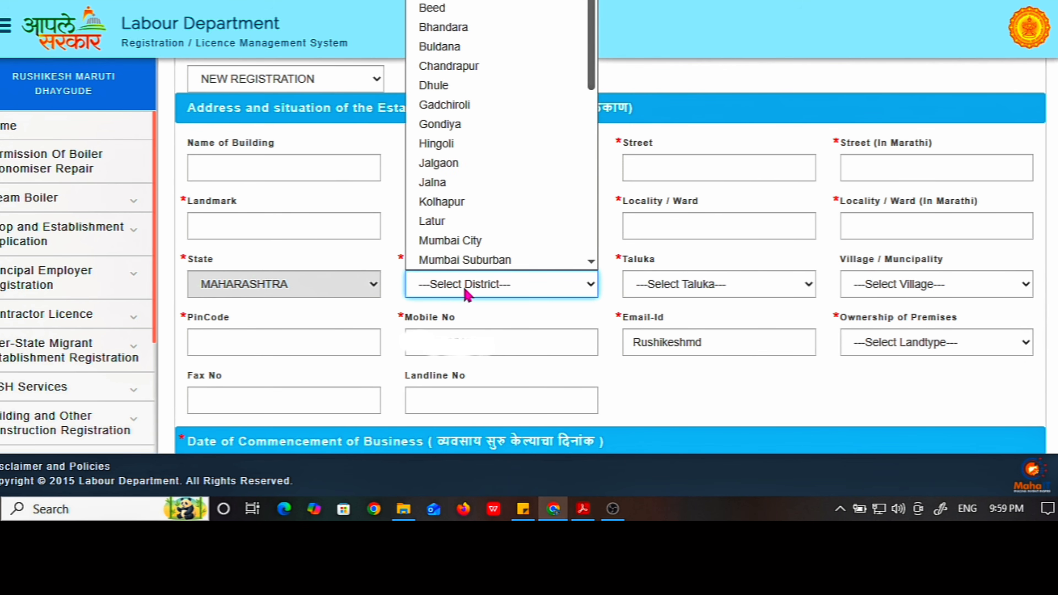
{"action": "scroll", "coordinate": [466, 243], "scroll_direction": "down", "scroll_amount": 6}
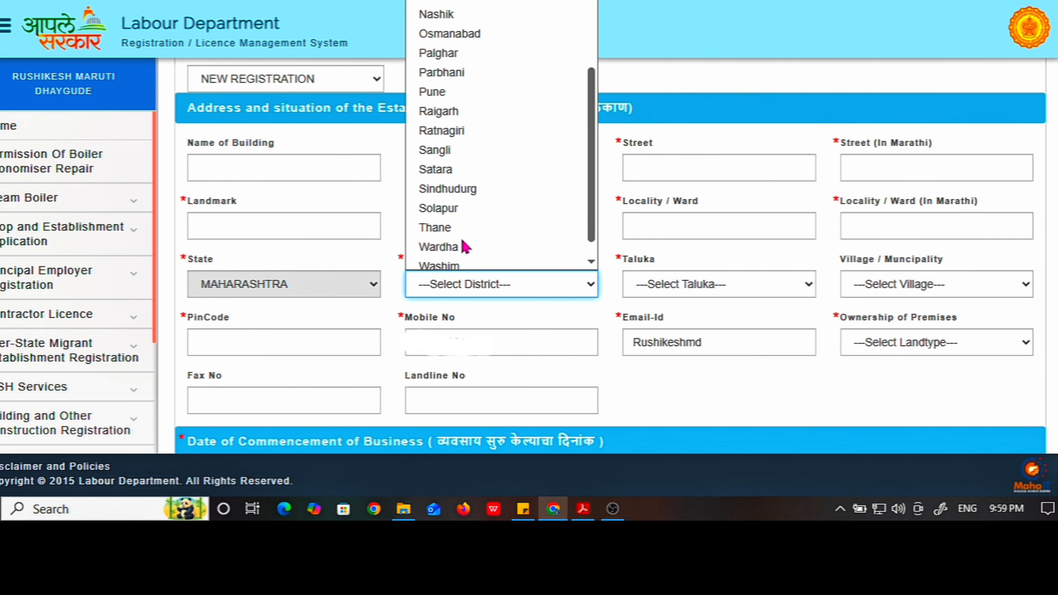
{"action": "scroll", "coordinate": [454, 158], "scroll_direction": "up", "scroll_amount": 3}
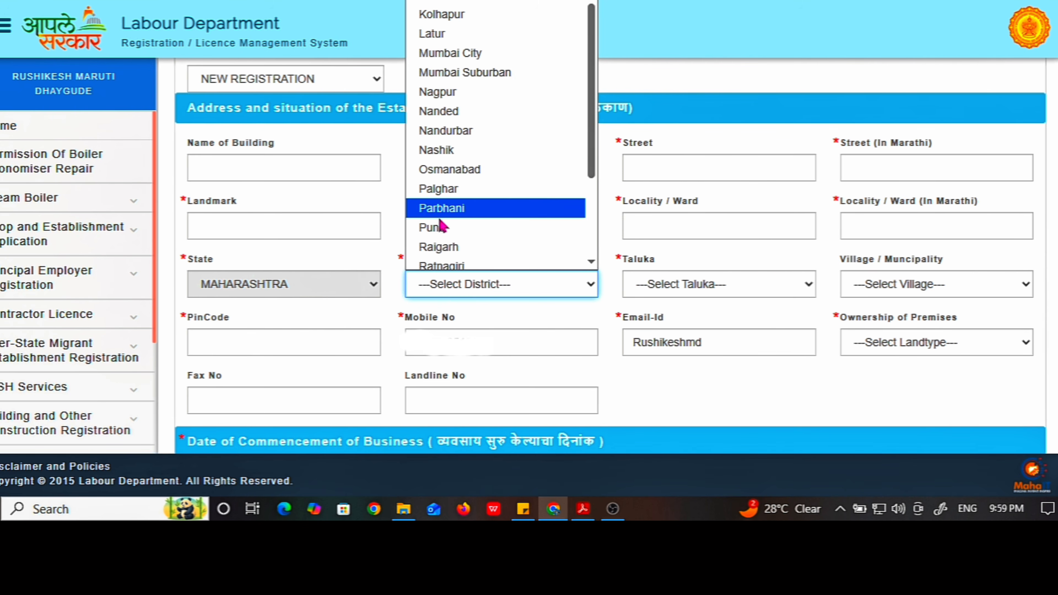
{"action": "left_click", "coordinate": [443, 229]}
{"action": "left_click", "coordinate": [466, 234]}
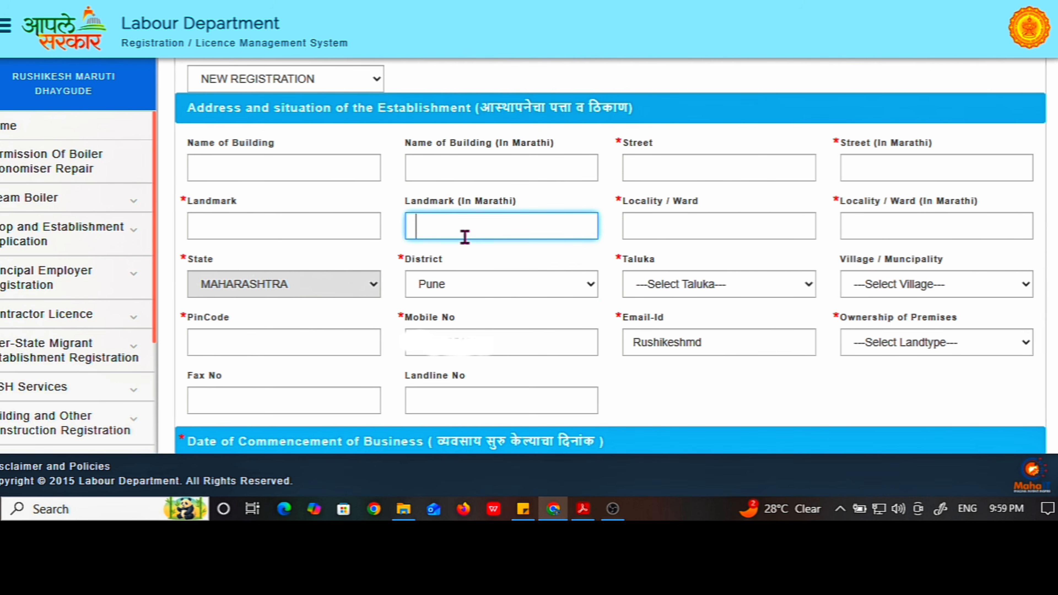
{"action": "left_click", "coordinate": [662, 292]}
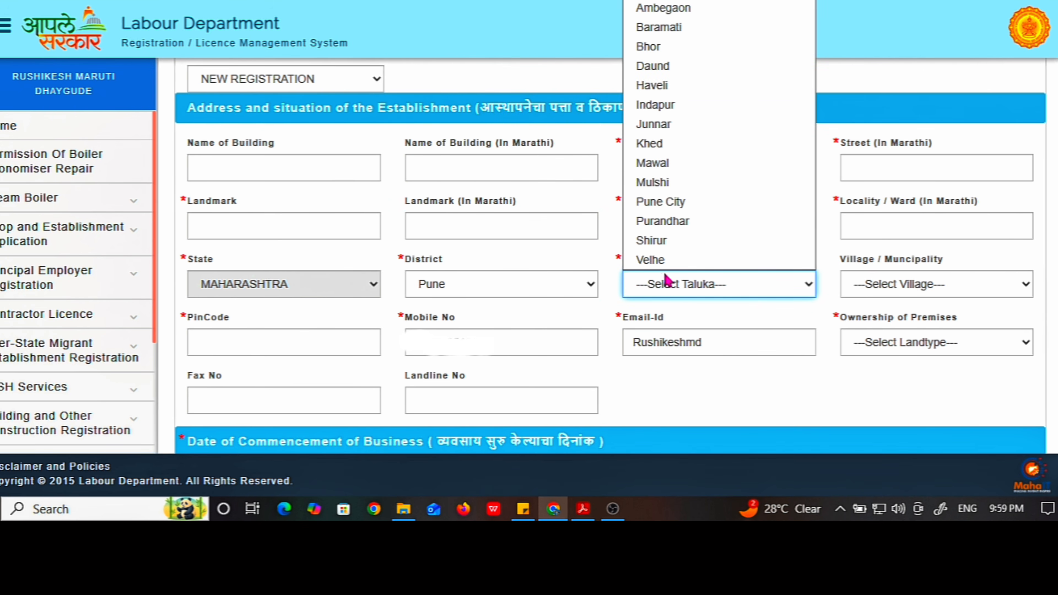
{"action": "left_click", "coordinate": [684, 208]}
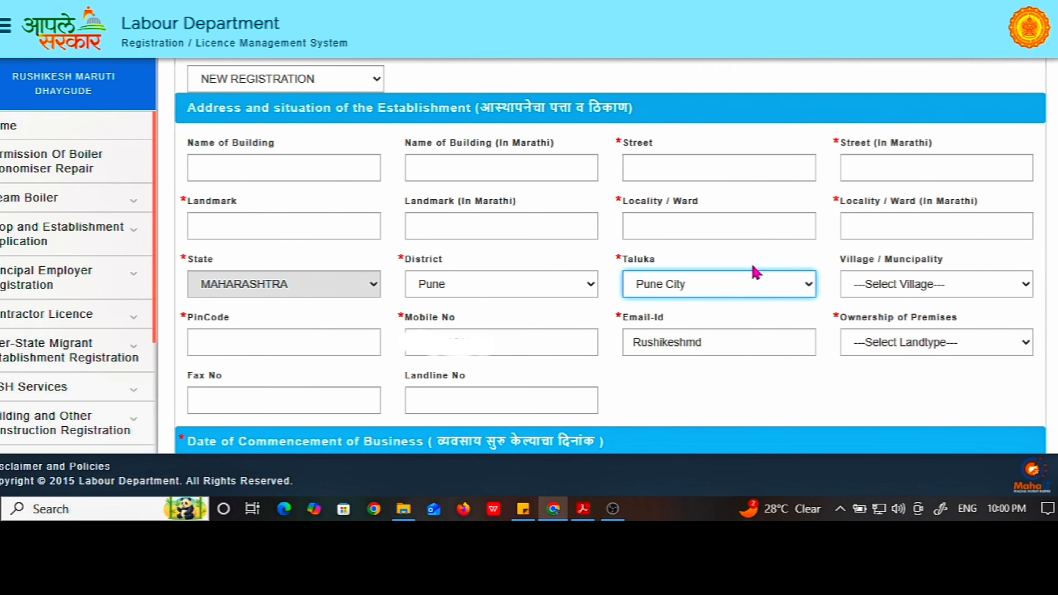
{"action": "left_click", "coordinate": [885, 291]}
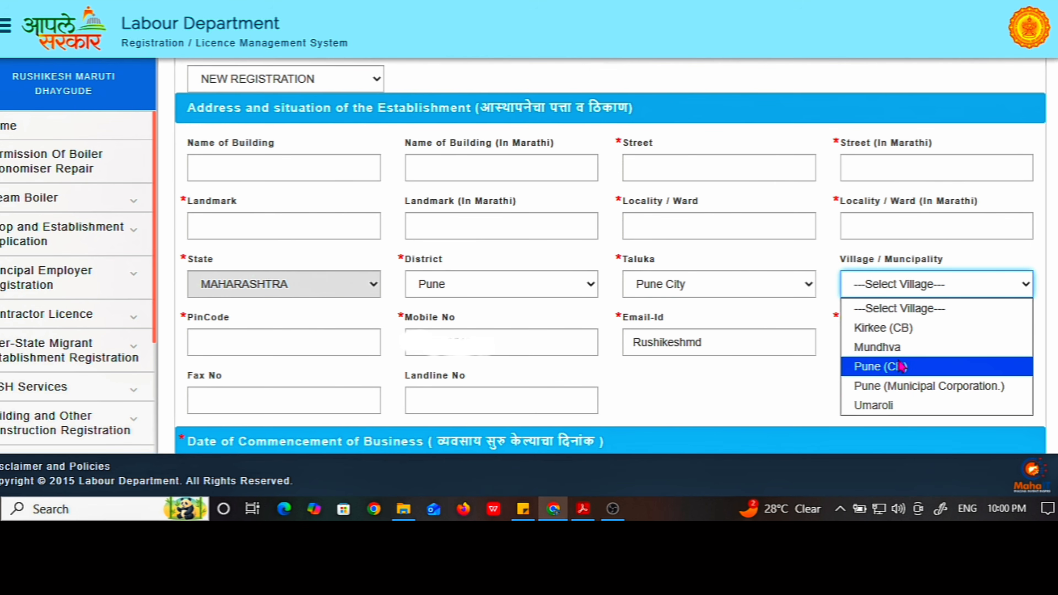
{"action": "left_click", "coordinate": [262, 344]}
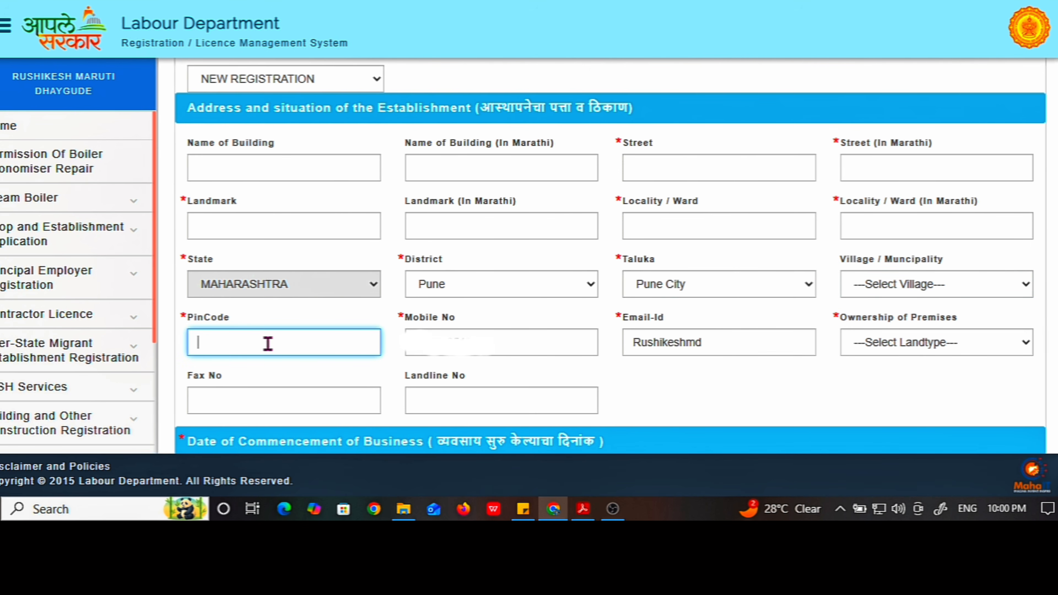
Set Ownership of Premises to SELF OWNED, replacing an initial RENTAL choice
{"action": "scroll", "coordinate": [268, 344], "scroll_direction": "down", "scroll_amount": 2}
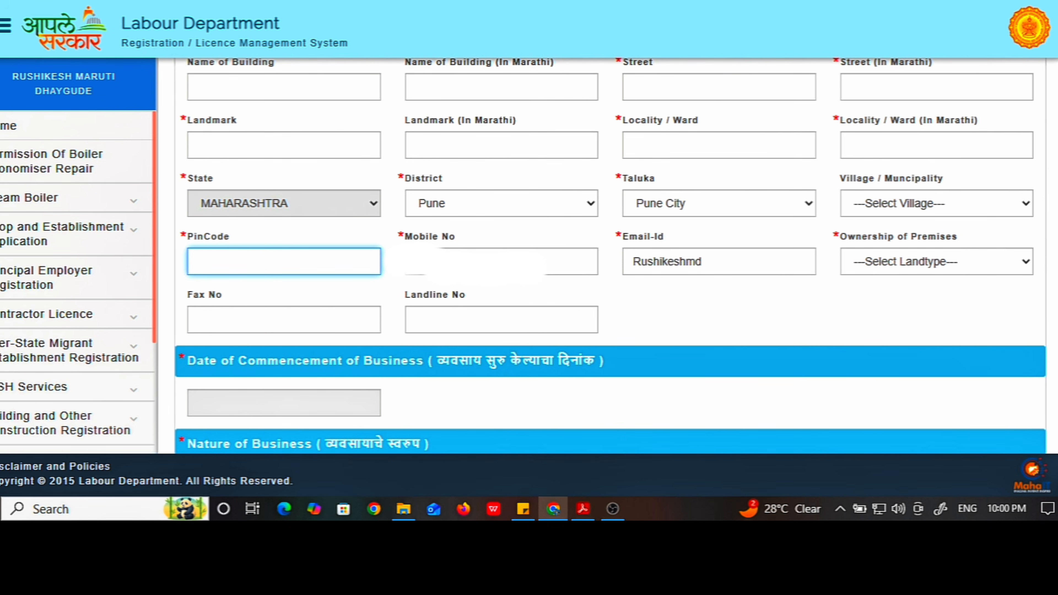
{"action": "left_click", "coordinate": [493, 262]}
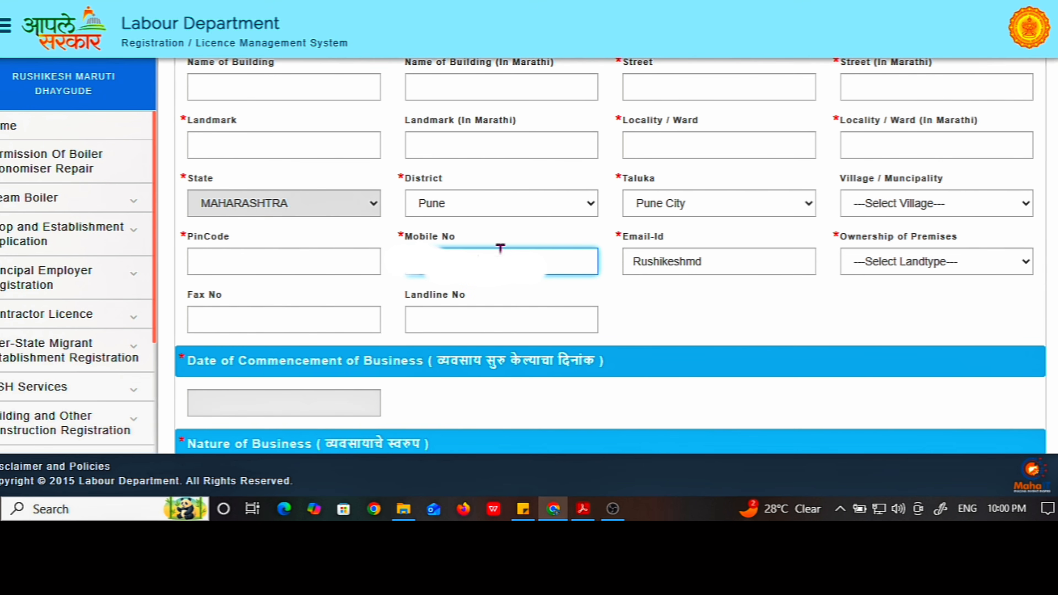
{"action": "left_click", "coordinate": [669, 265]}
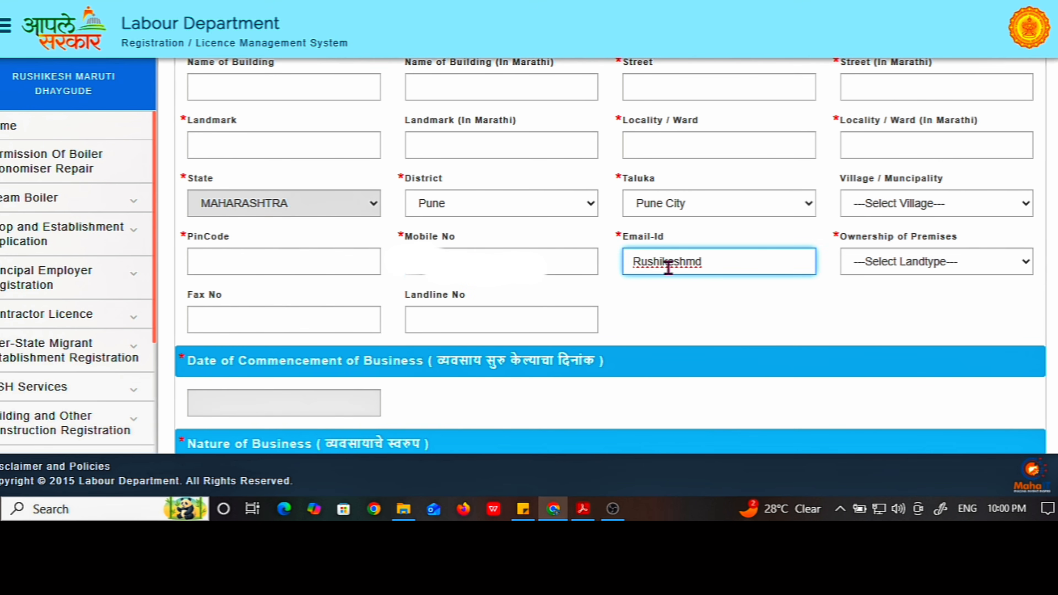
{"action": "left_click", "coordinate": [887, 268]}
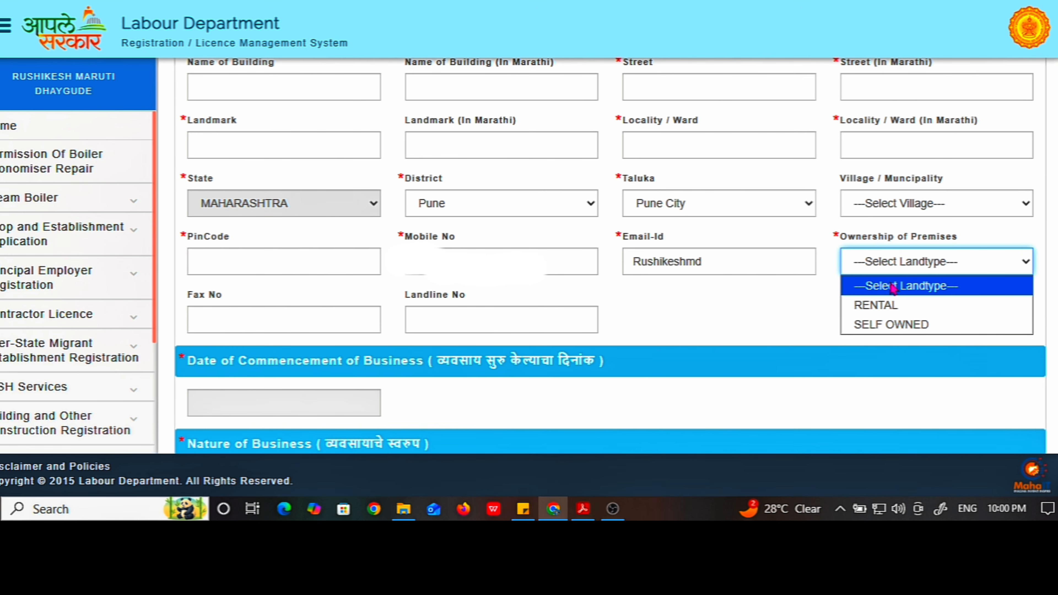
{"action": "left_click", "coordinate": [893, 308]}
{"action": "left_click", "coordinate": [900, 269]}
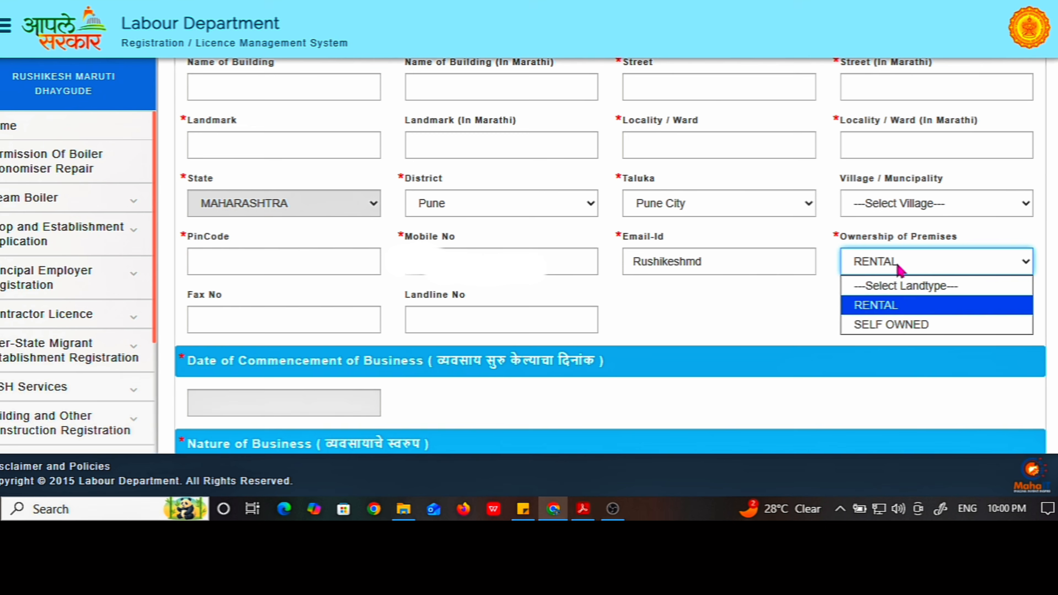
{"action": "left_click", "coordinate": [902, 330]}
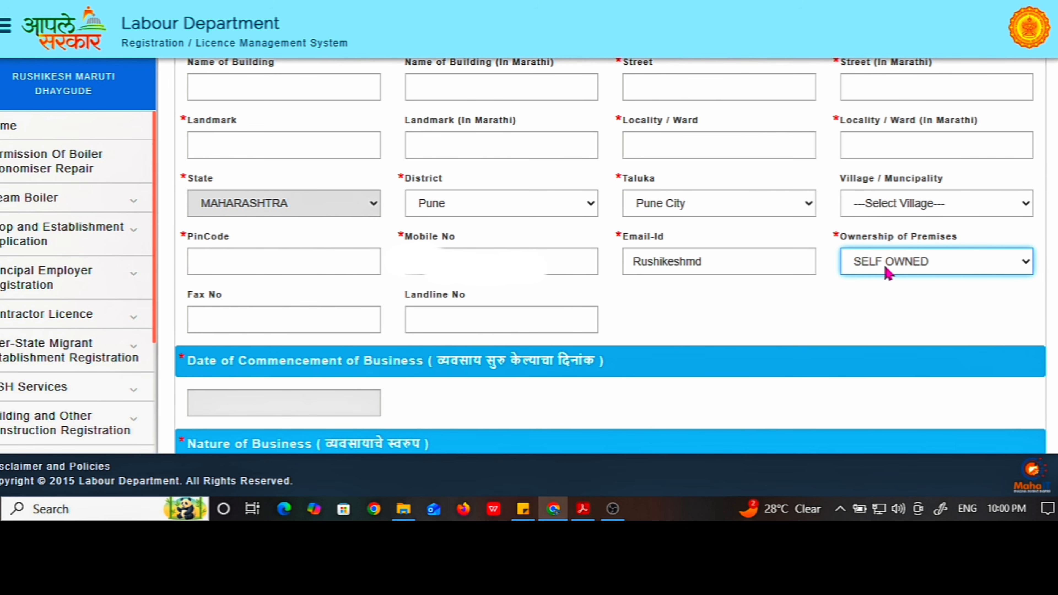
{"action": "scroll", "coordinate": [267, 308], "scroll_direction": "down", "scroll_amount": 2}
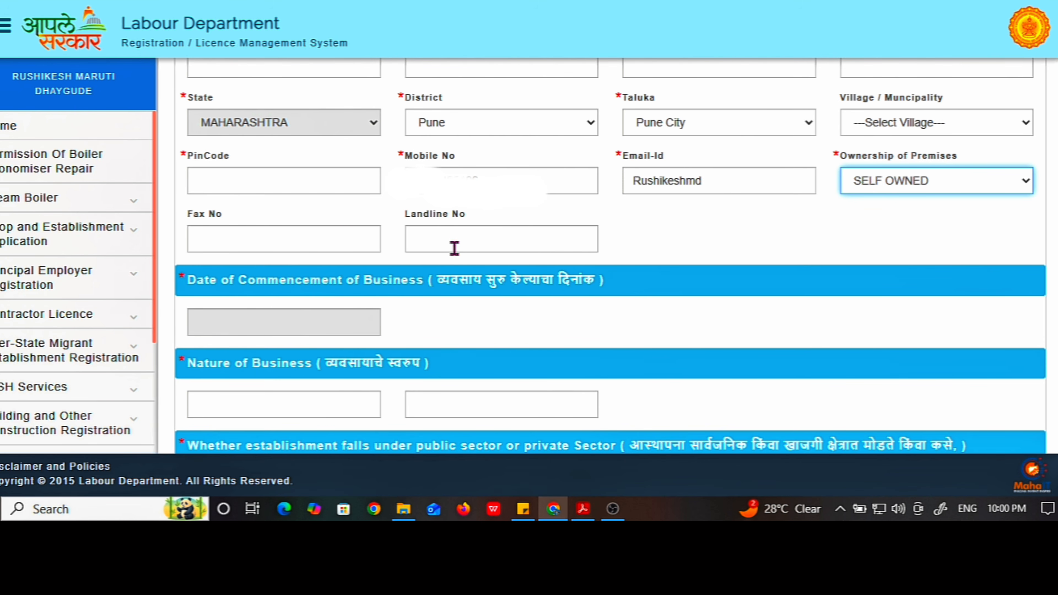
Check the commencement-date calendar and nature of business fields, leaving them unchanged
{"action": "scroll", "coordinate": [395, 312], "scroll_direction": "down", "scroll_amount": 2}
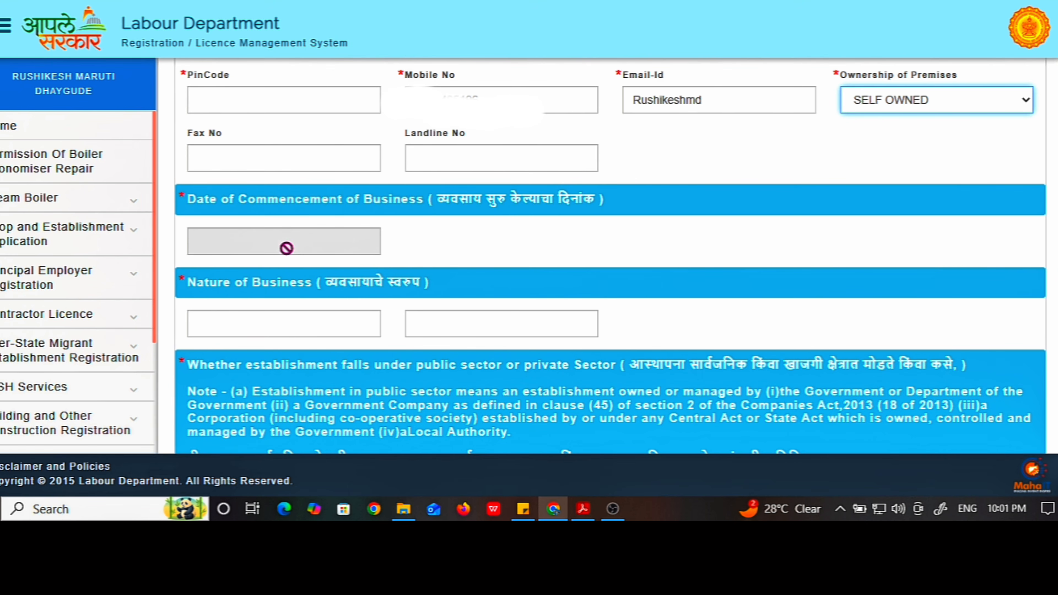
{"action": "left_click", "coordinate": [286, 249]}
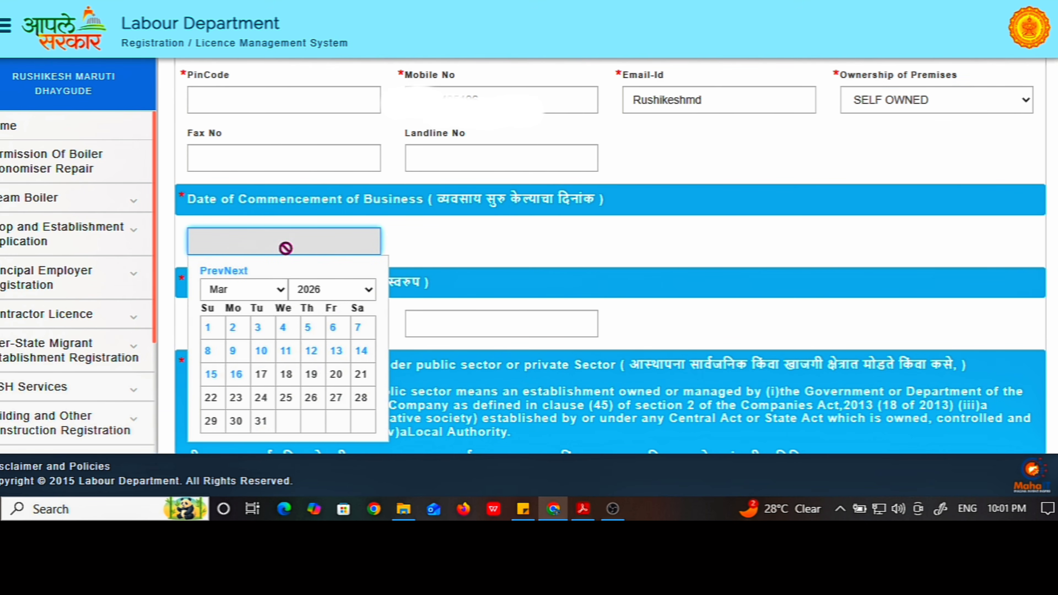
{"action": "left_click", "coordinate": [456, 248]}
{"action": "scroll", "coordinate": [444, 262], "scroll_direction": "down", "scroll_amount": 2}
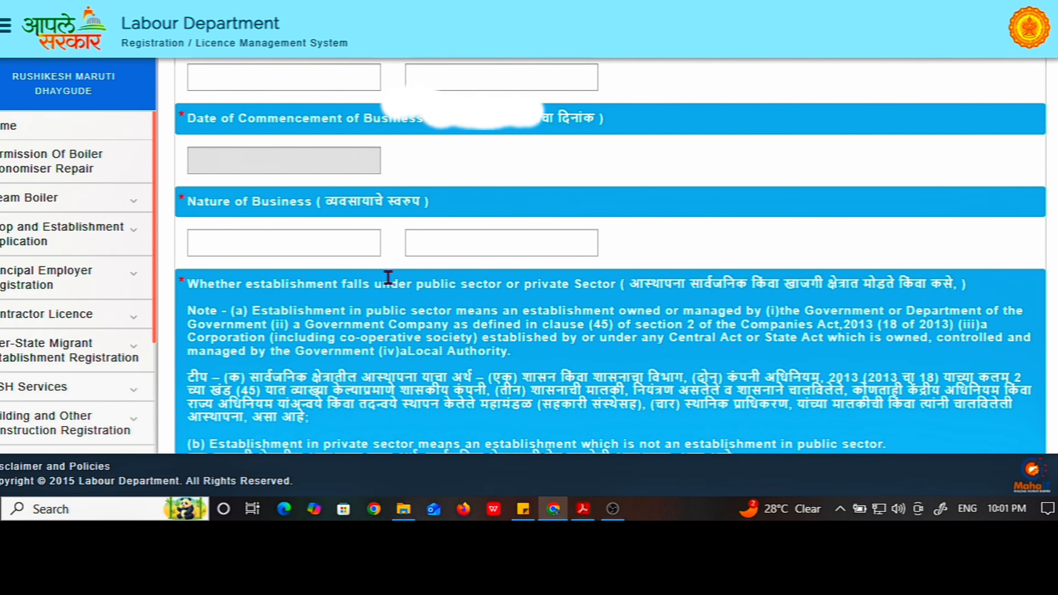
{"action": "left_click", "coordinate": [318, 247]}
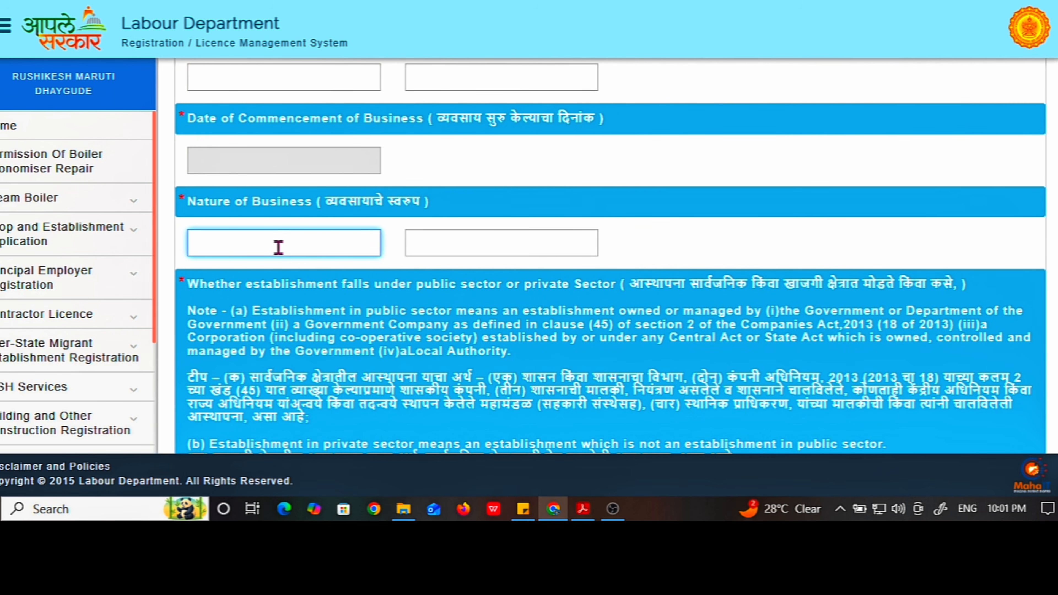
{"action": "left_click", "coordinate": [442, 243]}
{"action": "left_click", "coordinate": [300, 244]}
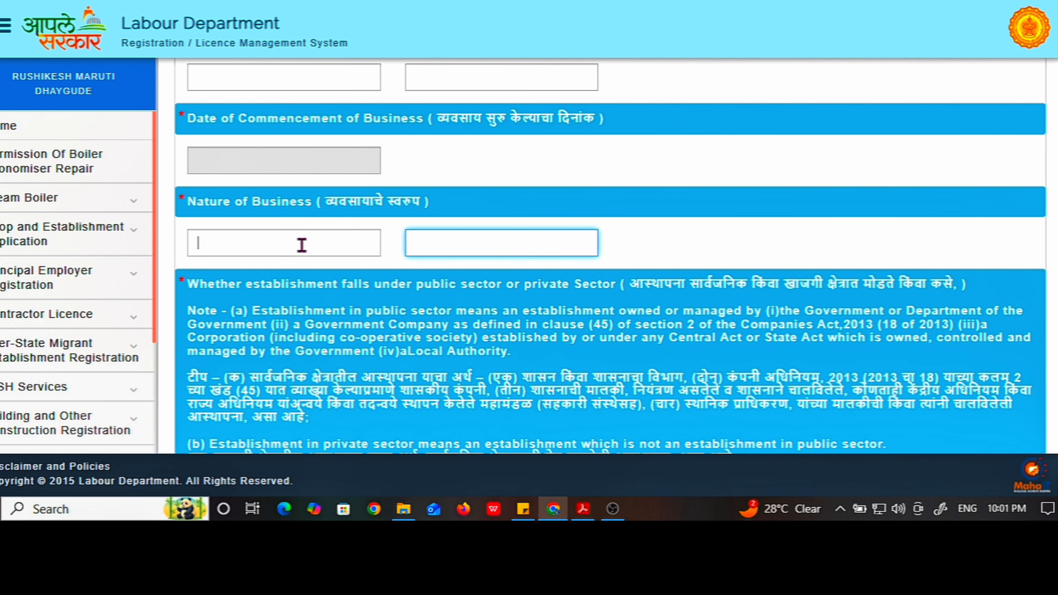
Select PRIVATE in the Select Sector dropdown
{"action": "scroll", "coordinate": [381, 248], "scroll_direction": "down", "scroll_amount": 4}
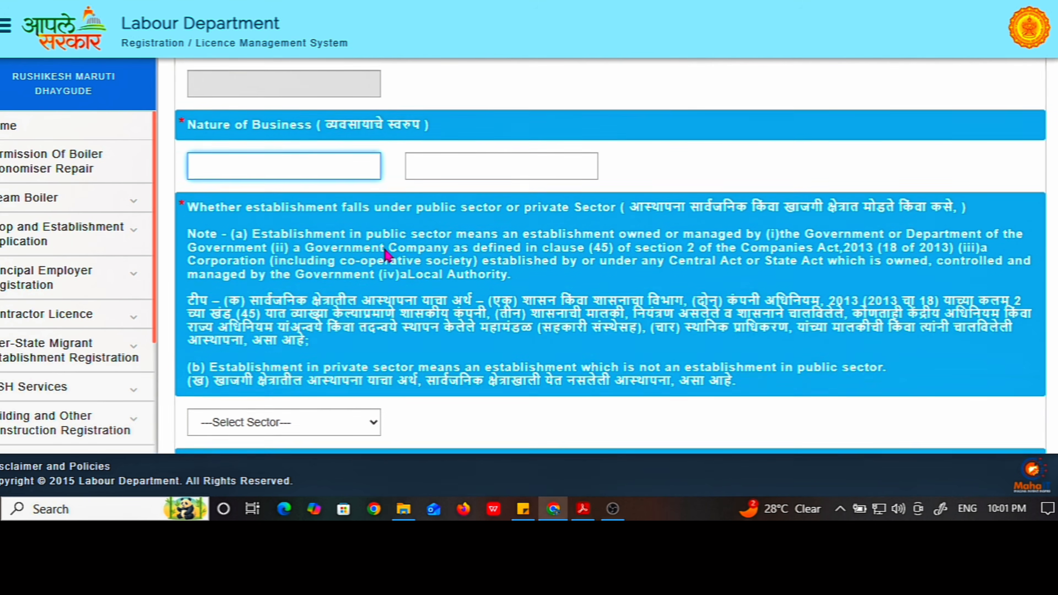
{"action": "scroll", "coordinate": [384, 249], "scroll_direction": "down", "scroll_amount": 2}
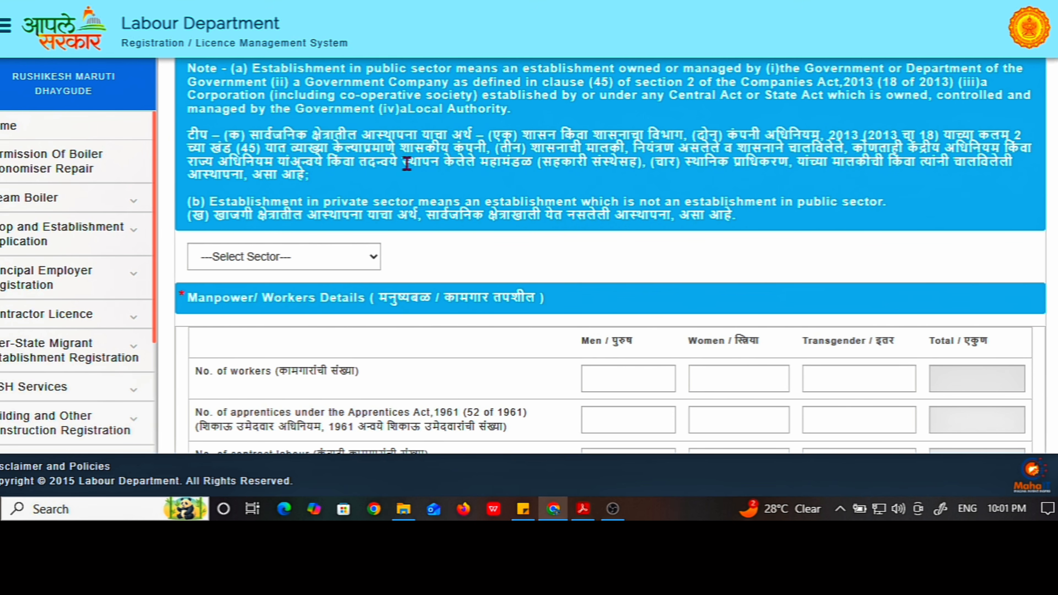
{"action": "left_click", "coordinate": [254, 263]}
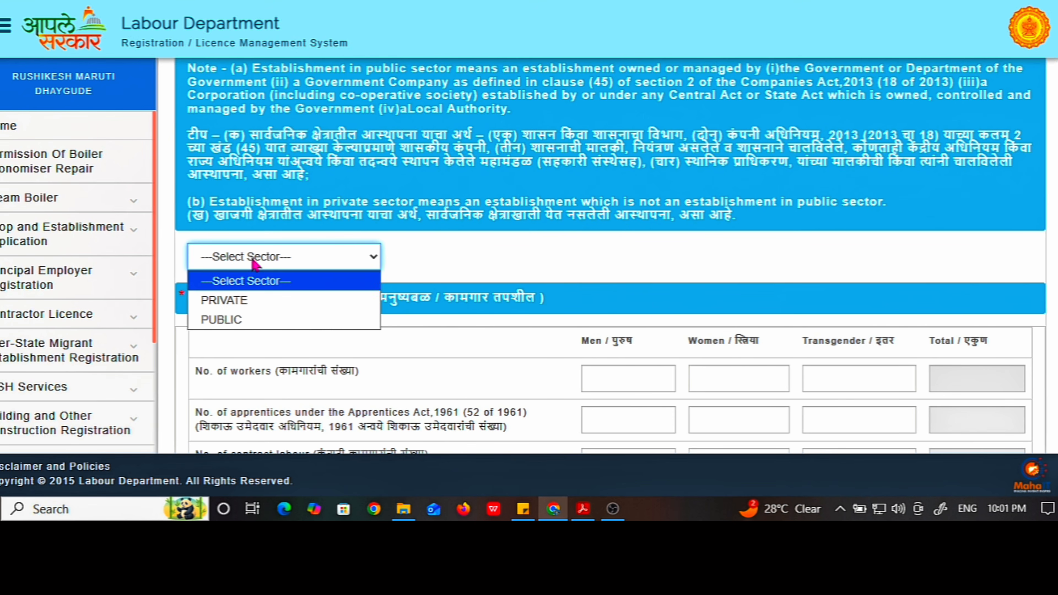
{"action": "left_click", "coordinate": [256, 306]}
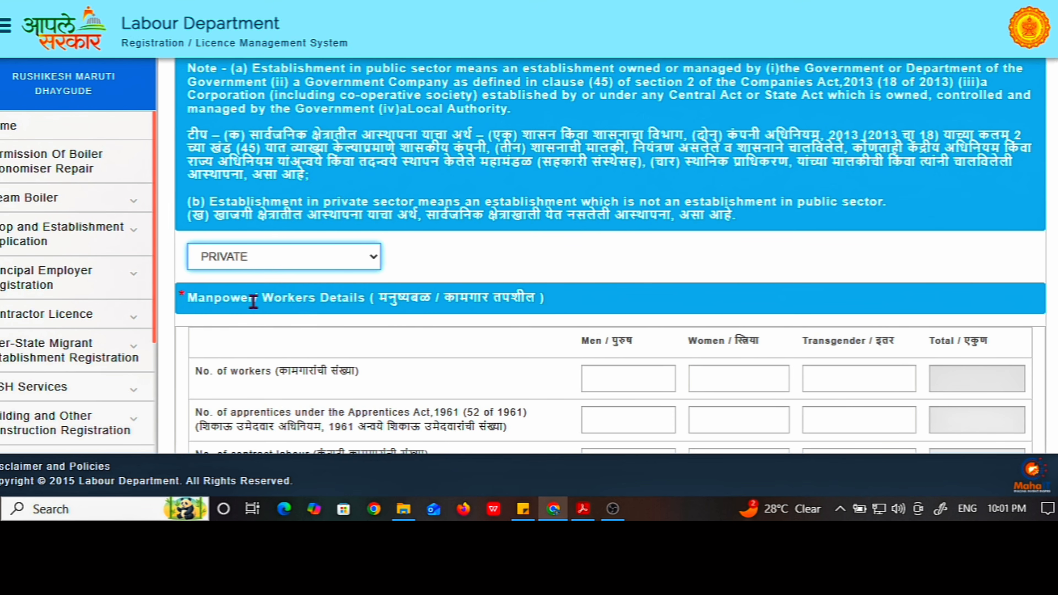
{"action": "left_click", "coordinate": [259, 267]}
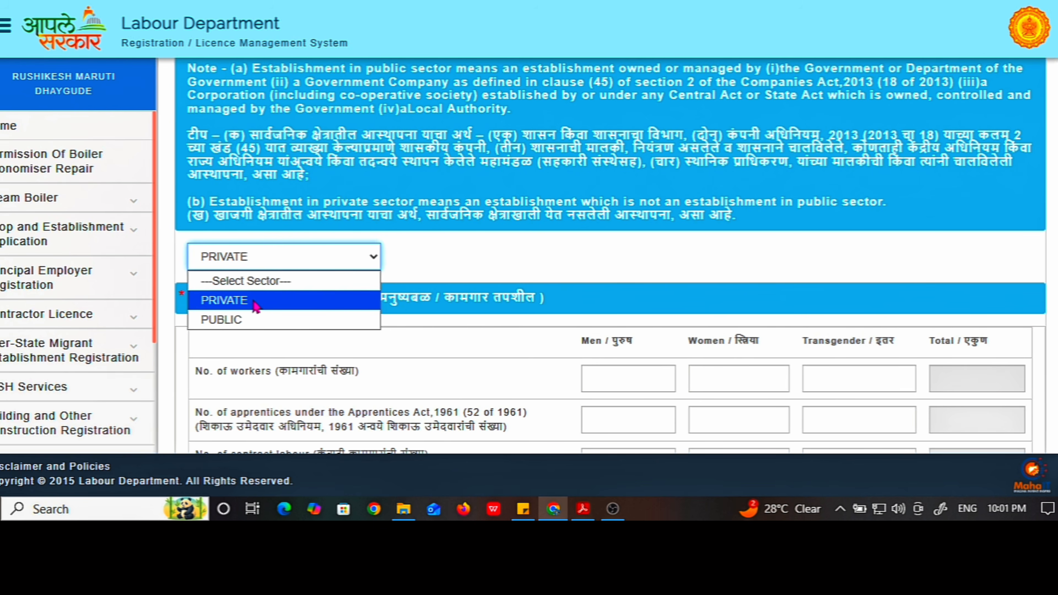
{"action": "left_click", "coordinate": [253, 299]}
{"action": "left_click", "coordinate": [258, 264]}
{"action": "left_click", "coordinate": [251, 301]}
{"action": "scroll", "coordinate": [250, 298], "scroll_direction": "down", "scroll_amount": 2}
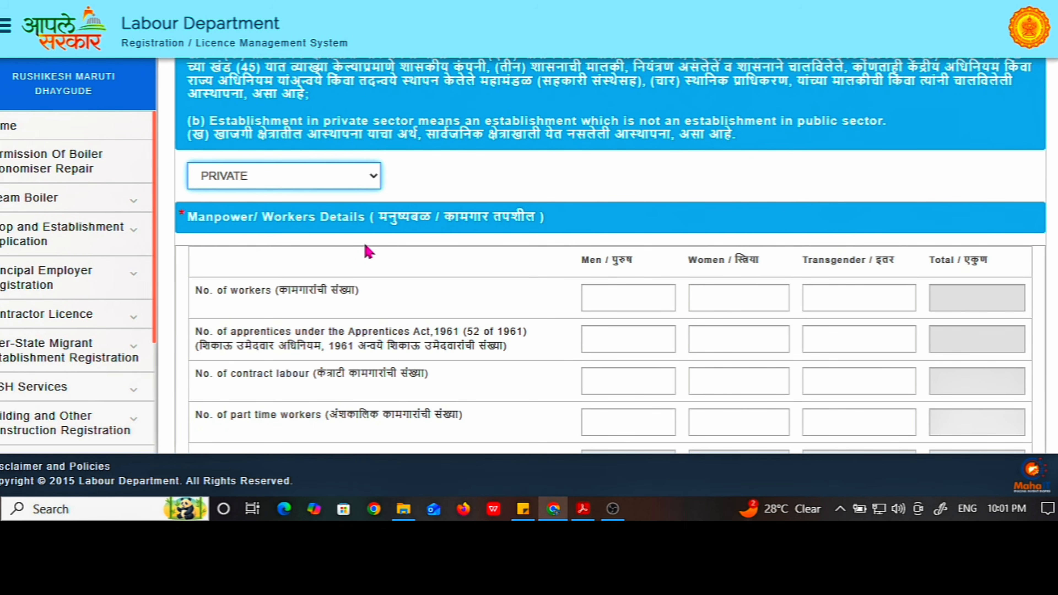
Enter 2 male workers, passing through the female, transgender, apprentice and part-time counts
{"action": "scroll", "coordinate": [491, 242], "scroll_direction": "down", "scroll_amount": 2}
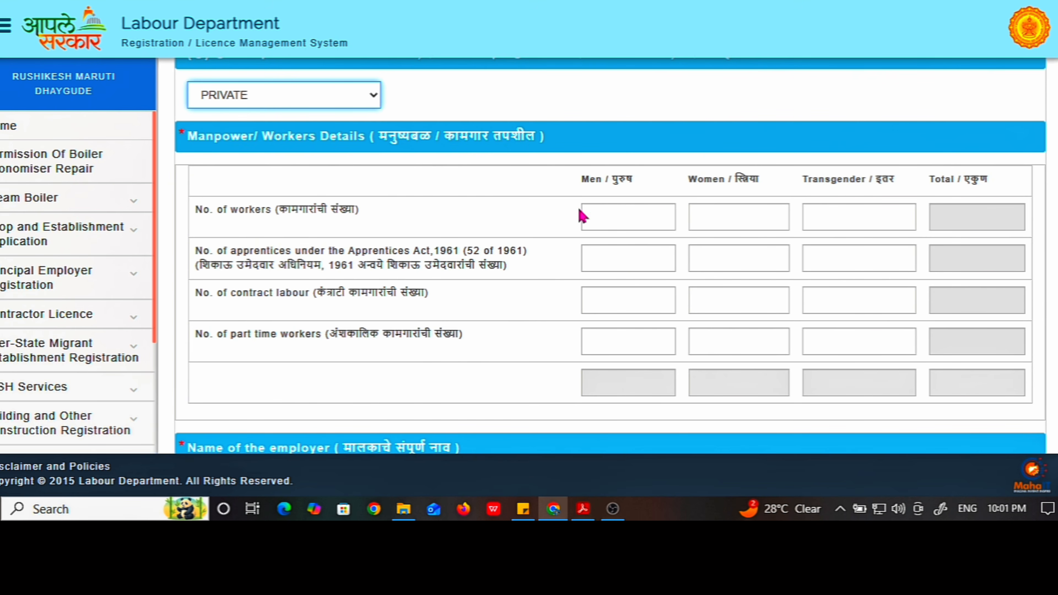
{"action": "left_click", "coordinate": [613, 216]}
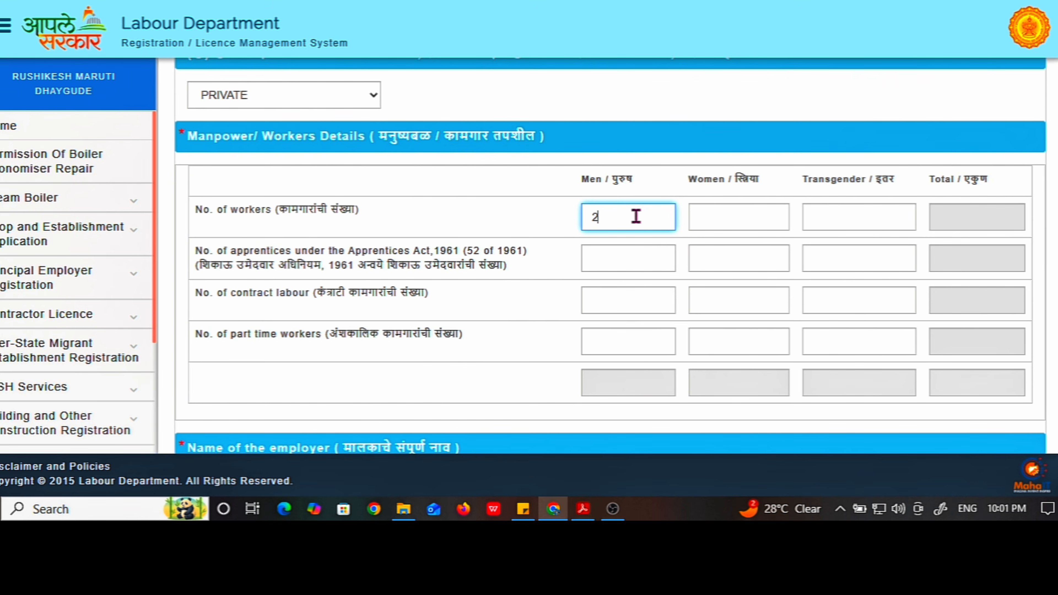
{"action": "double_click", "coordinate": [588, 218]}
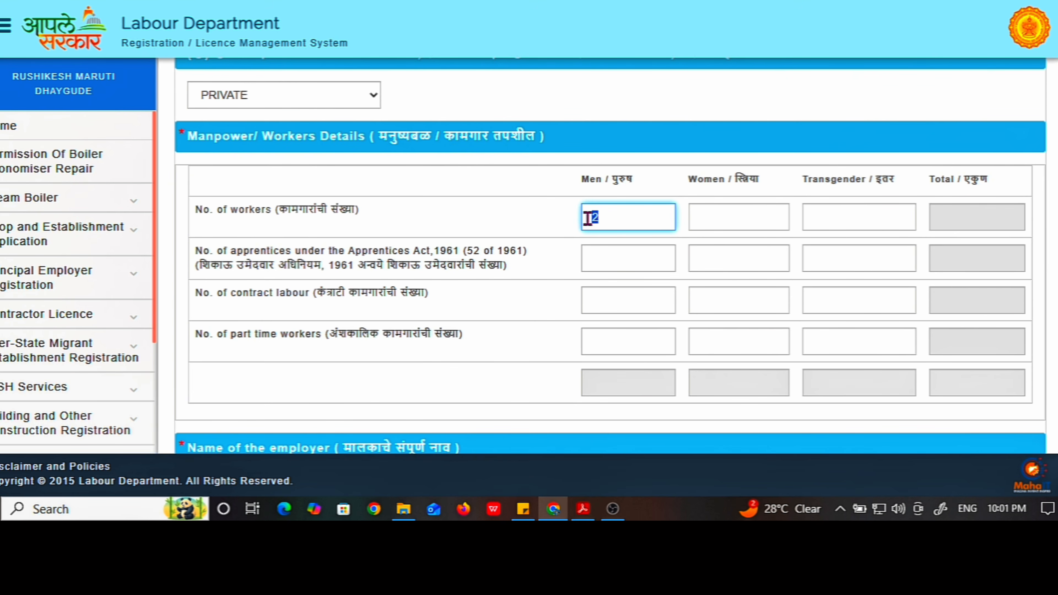
{"action": "left_click", "coordinate": [744, 222]}
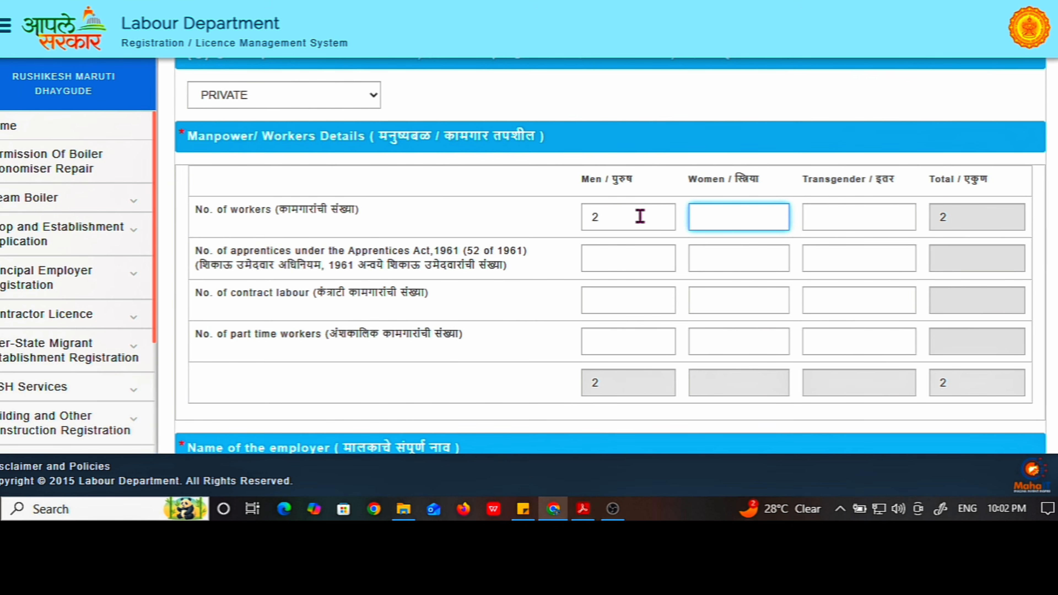
{"action": "left_click", "coordinate": [830, 223]}
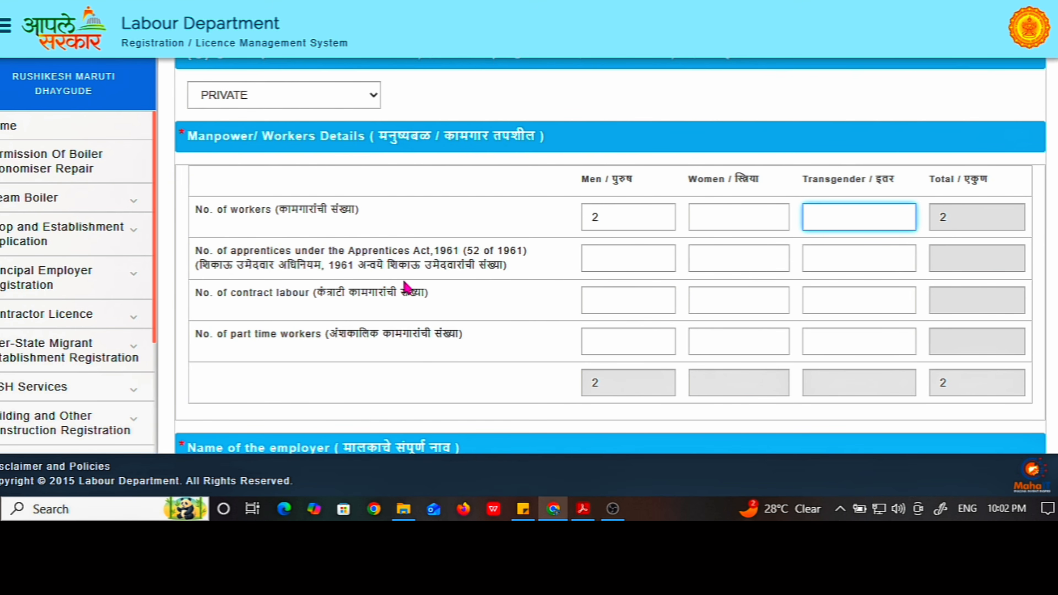
{"action": "left_click", "coordinate": [614, 258]}
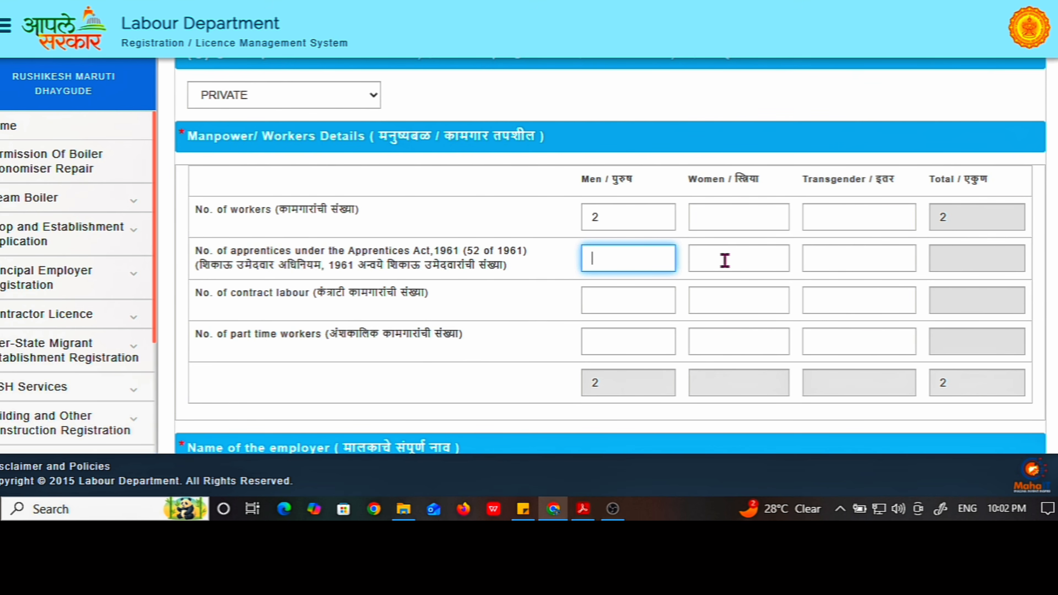
{"action": "left_click", "coordinate": [734, 260]}
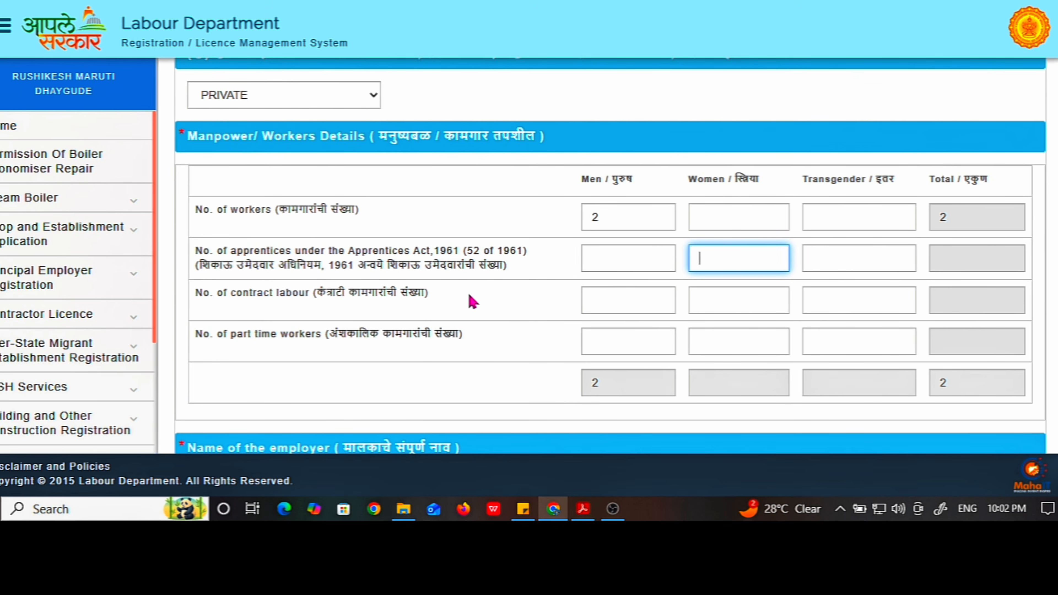
{"action": "scroll", "coordinate": [489, 298], "scroll_direction": "down", "scroll_amount": 2}
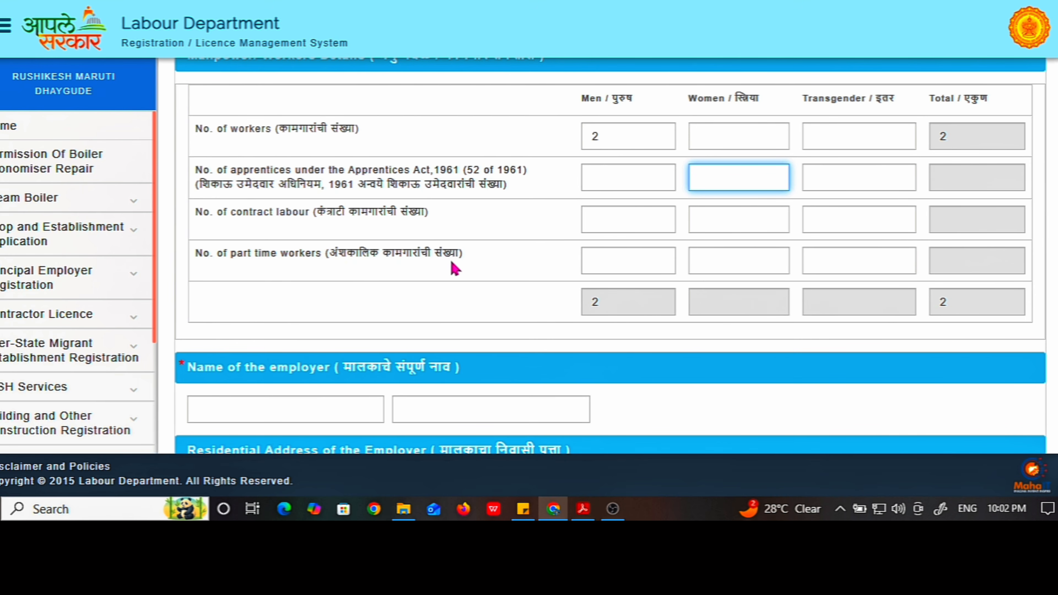
{"action": "left_click", "coordinate": [628, 260]}
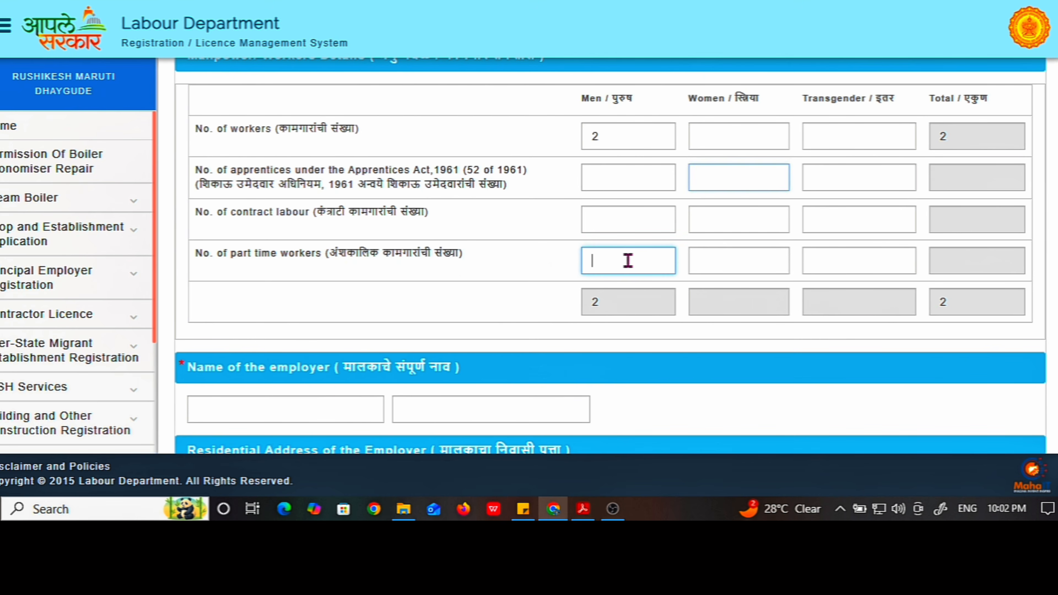
{"action": "left_click", "coordinate": [738, 267]}
{"action": "scroll", "coordinate": [737, 267], "scroll_direction": "down", "scroll_amount": 2}
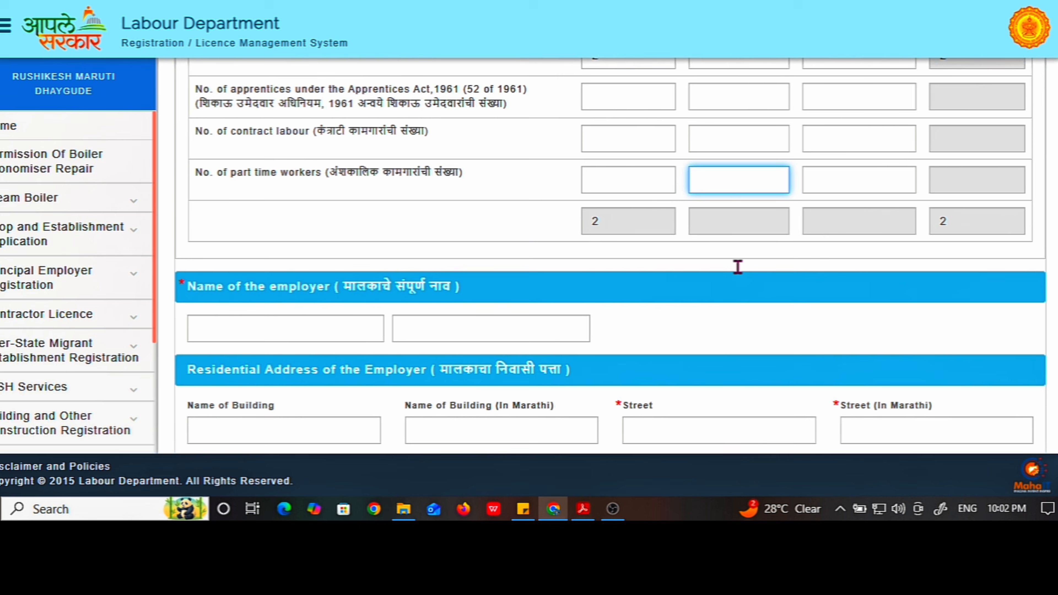
{"action": "scroll", "coordinate": [738, 267], "scroll_direction": "down", "scroll_amount": 2}
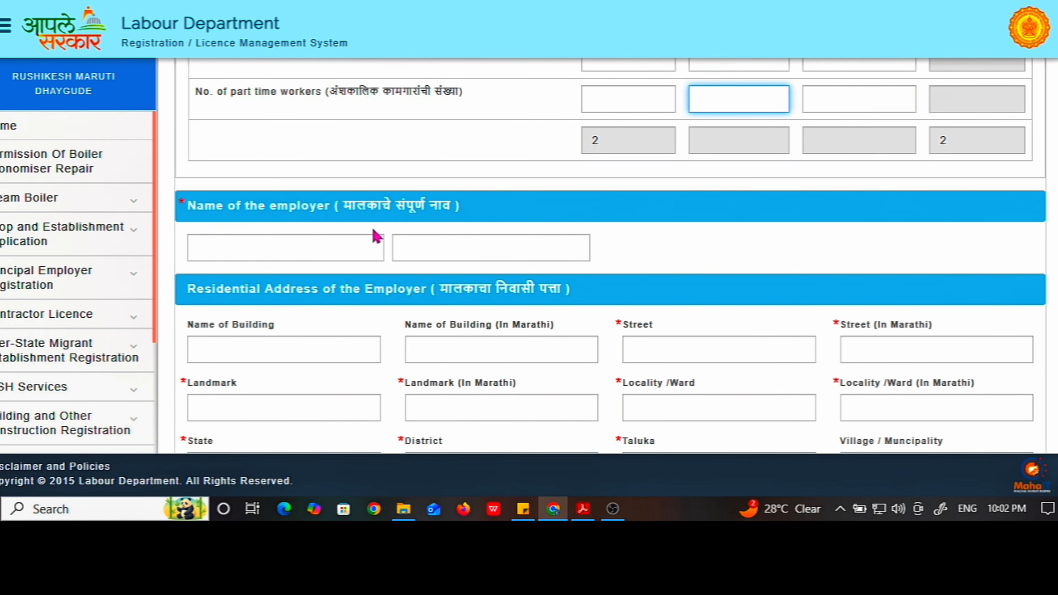
{"action": "scroll", "coordinate": [377, 227], "scroll_direction": "down", "scroll_amount": 2}
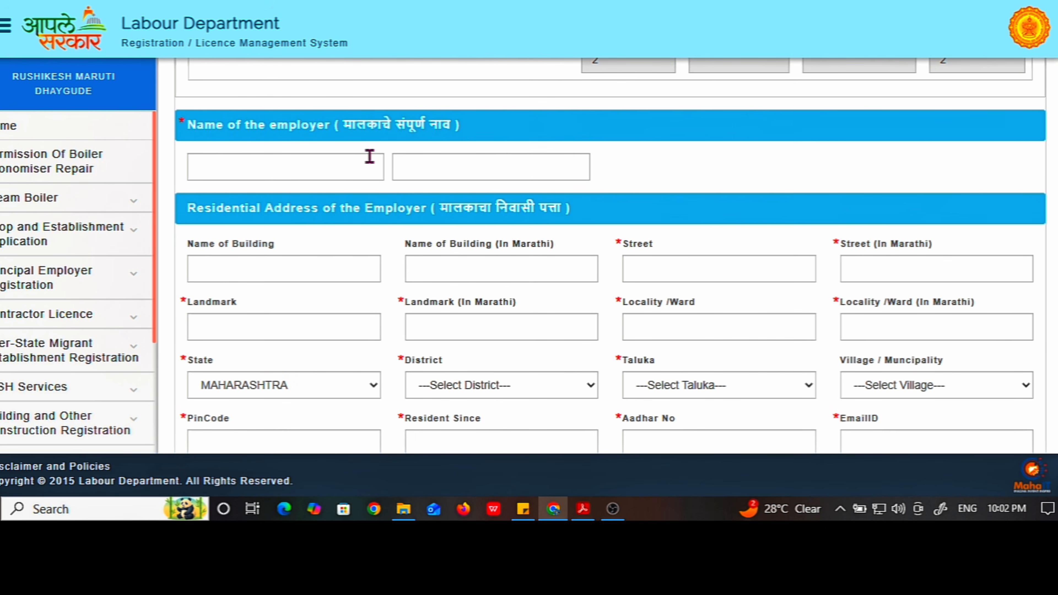
{"action": "left_click", "coordinate": [255, 168]}
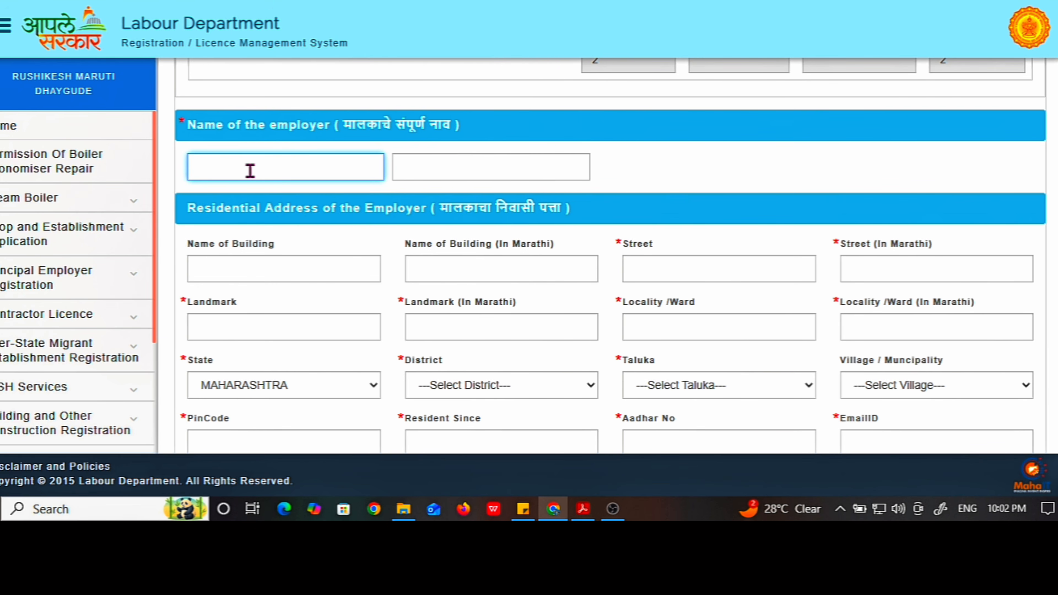
{"action": "left_click", "coordinate": [425, 169]}
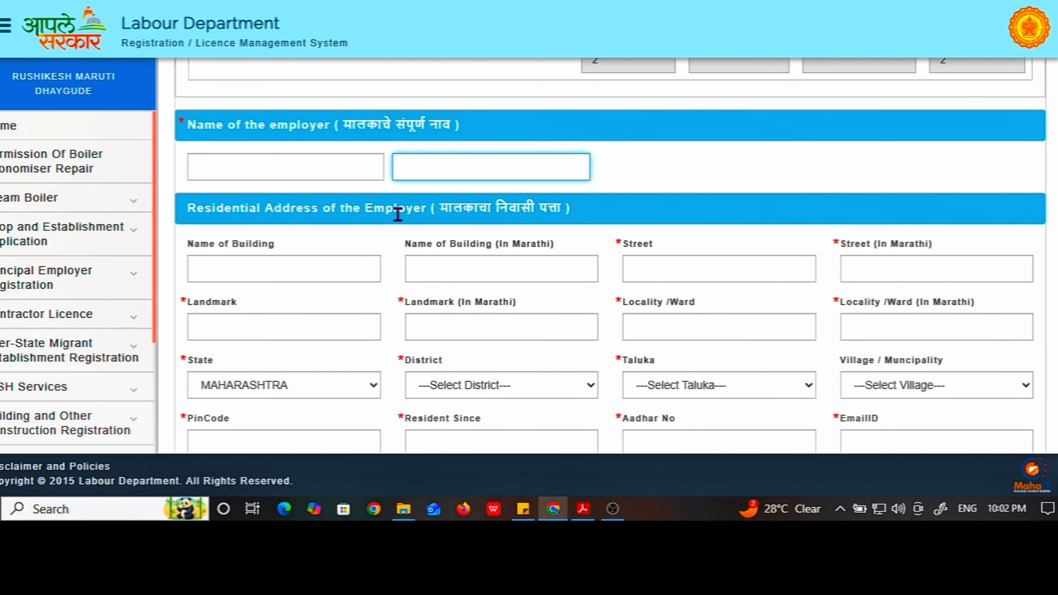
{"action": "scroll", "coordinate": [479, 216], "scroll_direction": "down", "scroll_amount": 2}
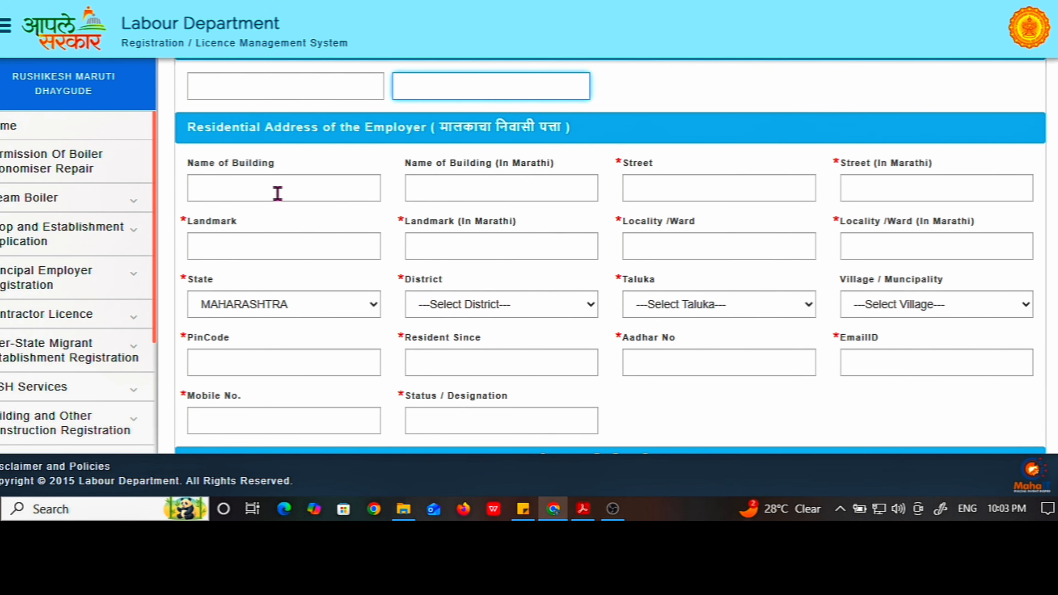
{"action": "left_click", "coordinate": [253, 196]}
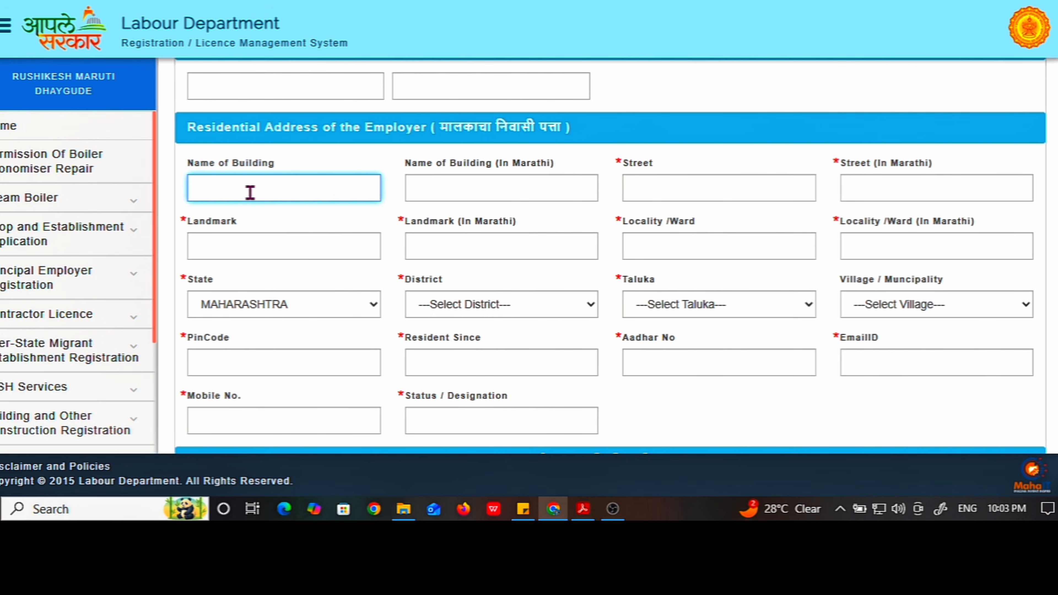
{"action": "left_click", "coordinate": [493, 184]}
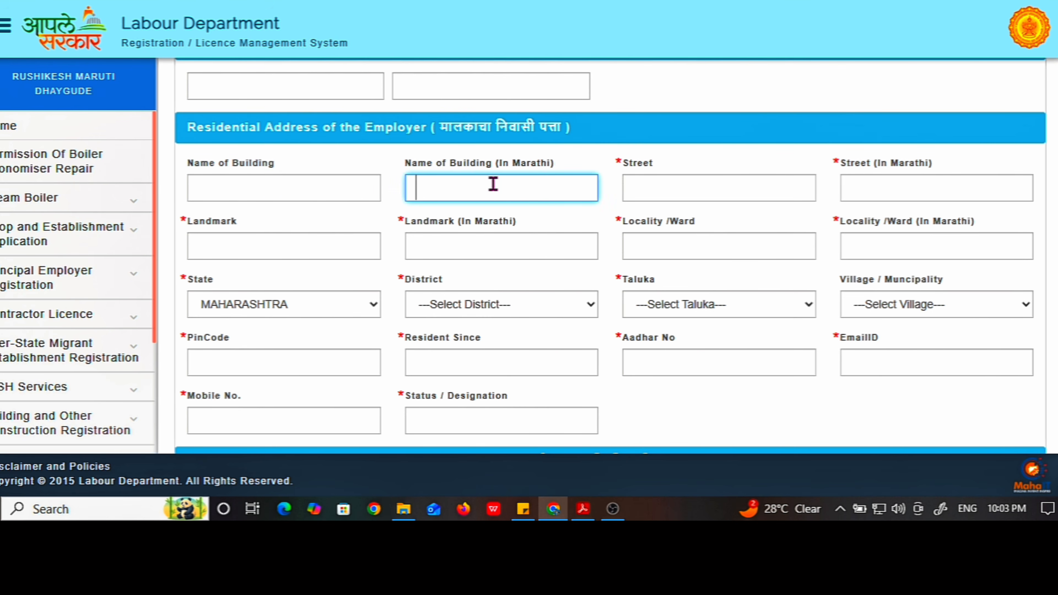
{"action": "left_click", "coordinate": [662, 190]}
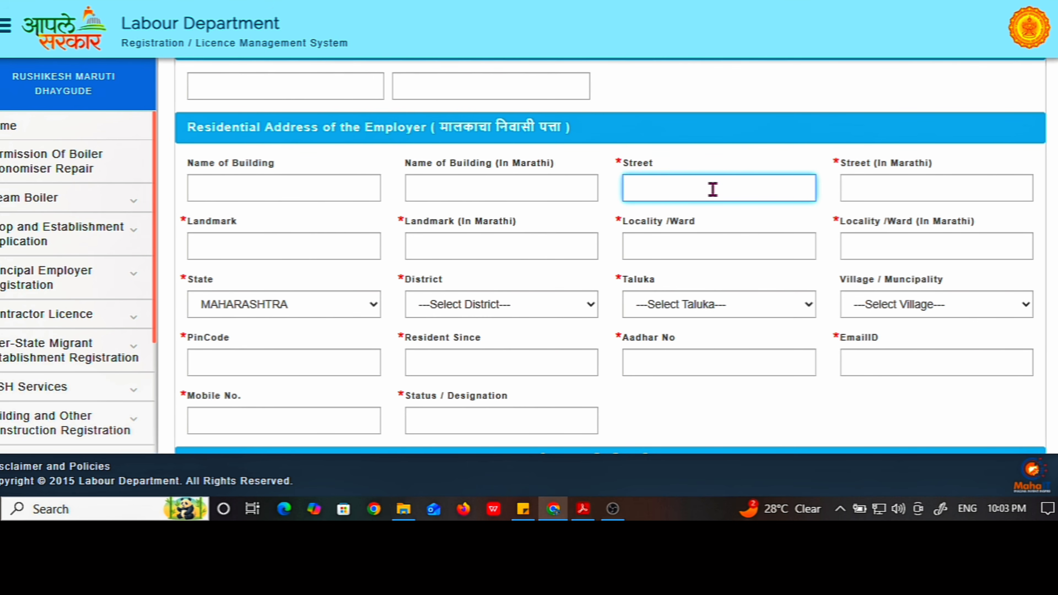
{"action": "left_click", "coordinate": [872, 189]}
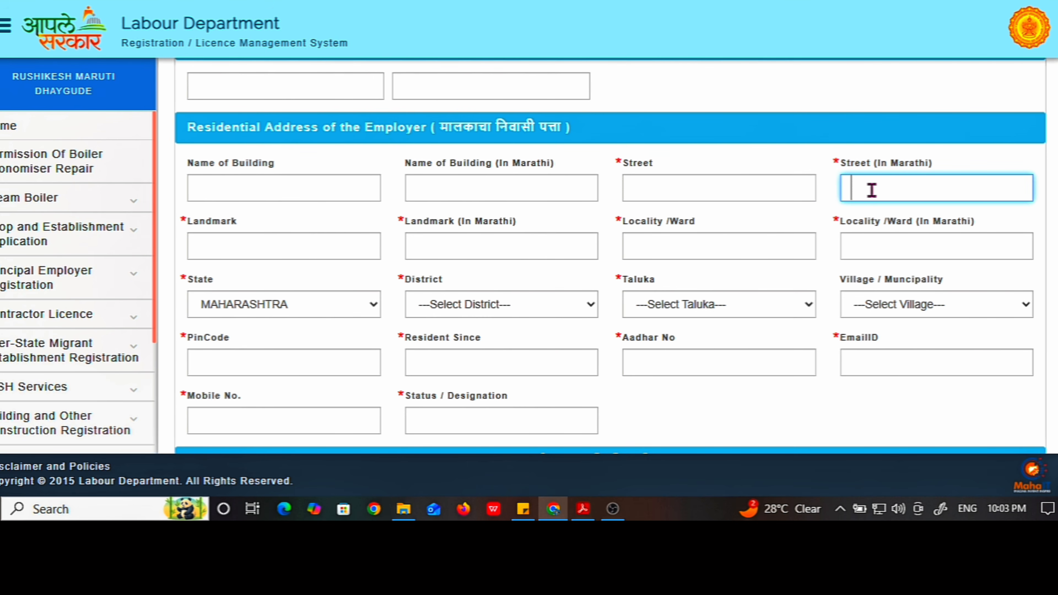
{"action": "left_click", "coordinate": [230, 246]}
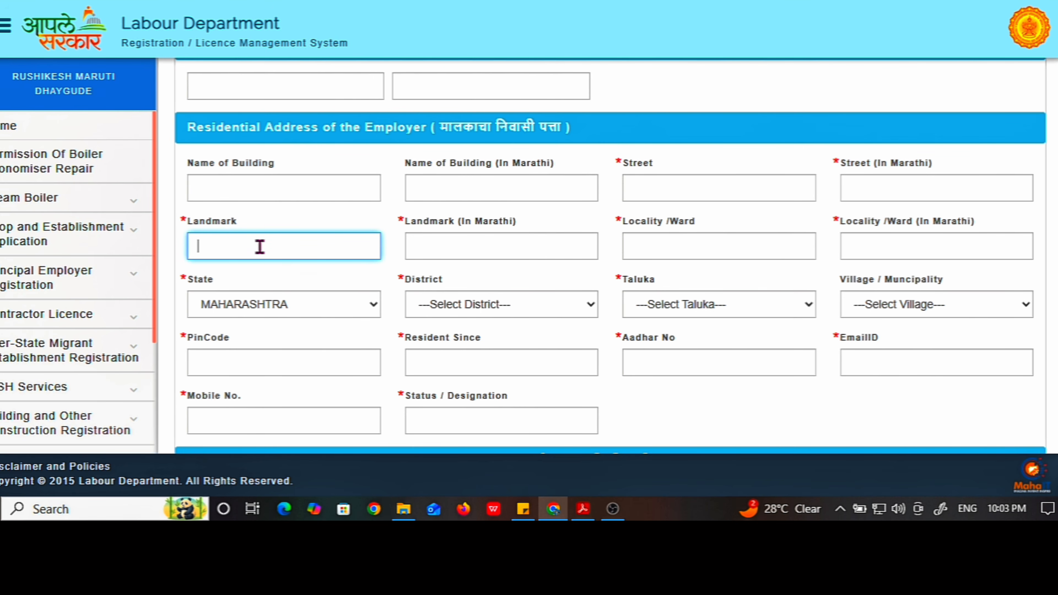
{"action": "left_click", "coordinate": [459, 247]}
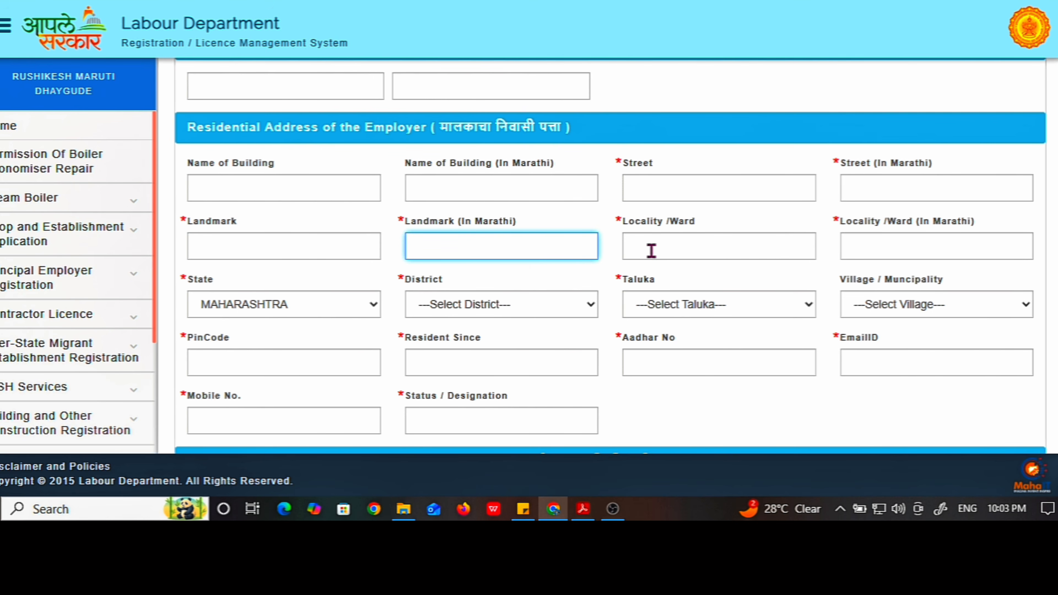
{"action": "left_click", "coordinate": [660, 241]}
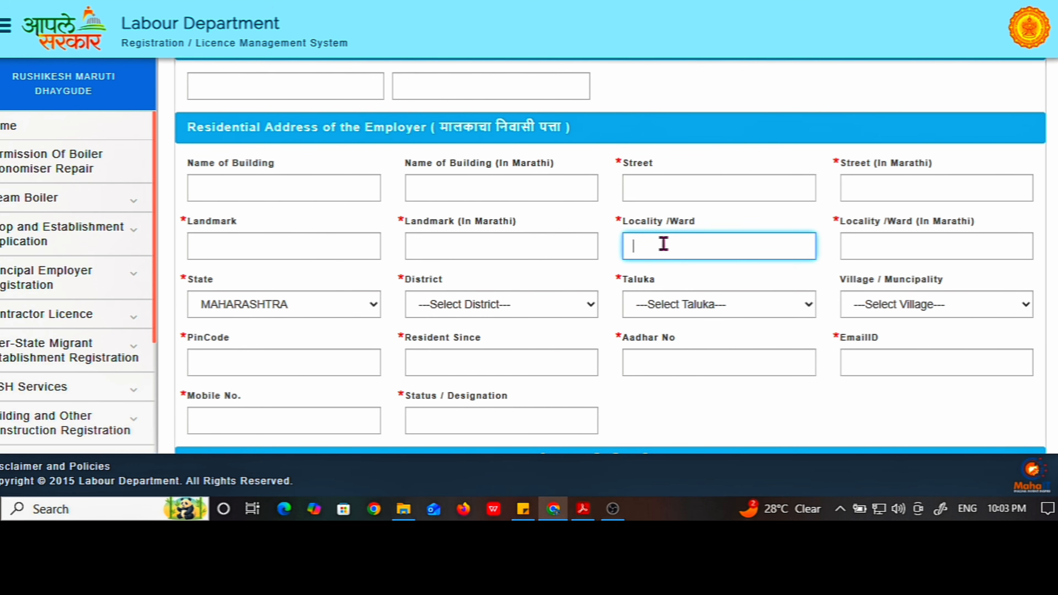
{"action": "left_click", "coordinate": [871, 245]}
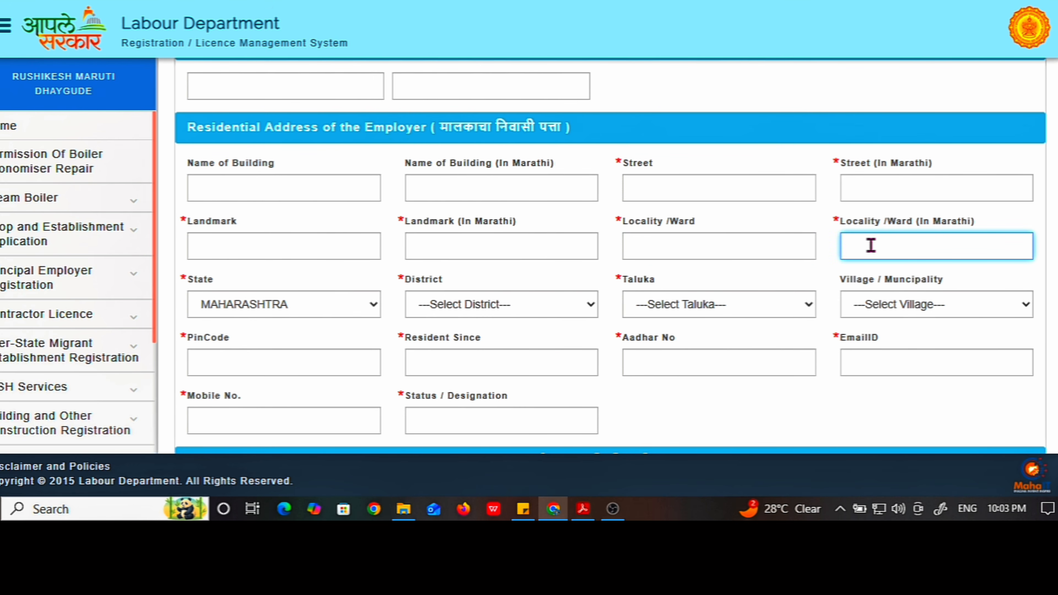
{"action": "scroll", "coordinate": [870, 244], "scroll_direction": "down", "scroll_amount": 2}
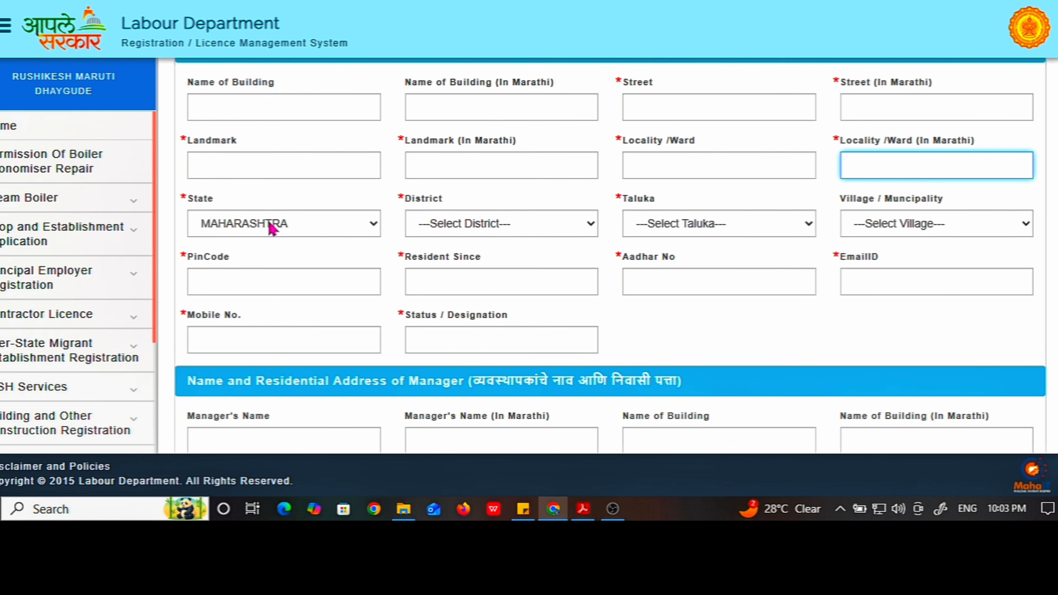
Keep MAHARASHTRA as state, choose Pune as district, and check the taluka and village lists
{"action": "left_click", "coordinate": [256, 231]}
{"action": "left_click", "coordinate": [259, 203]}
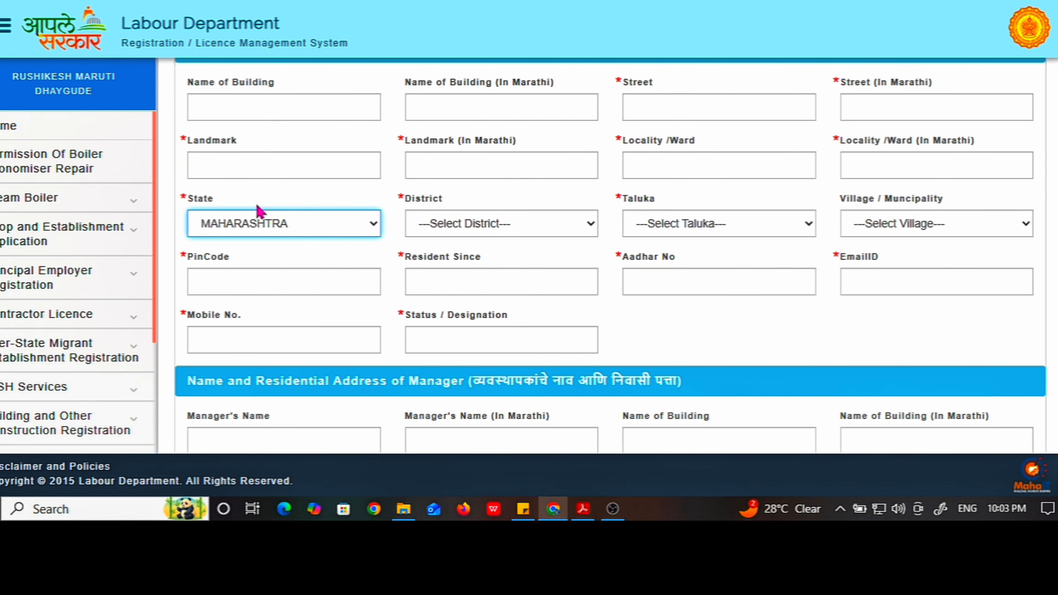
{"action": "left_click", "coordinate": [430, 228]}
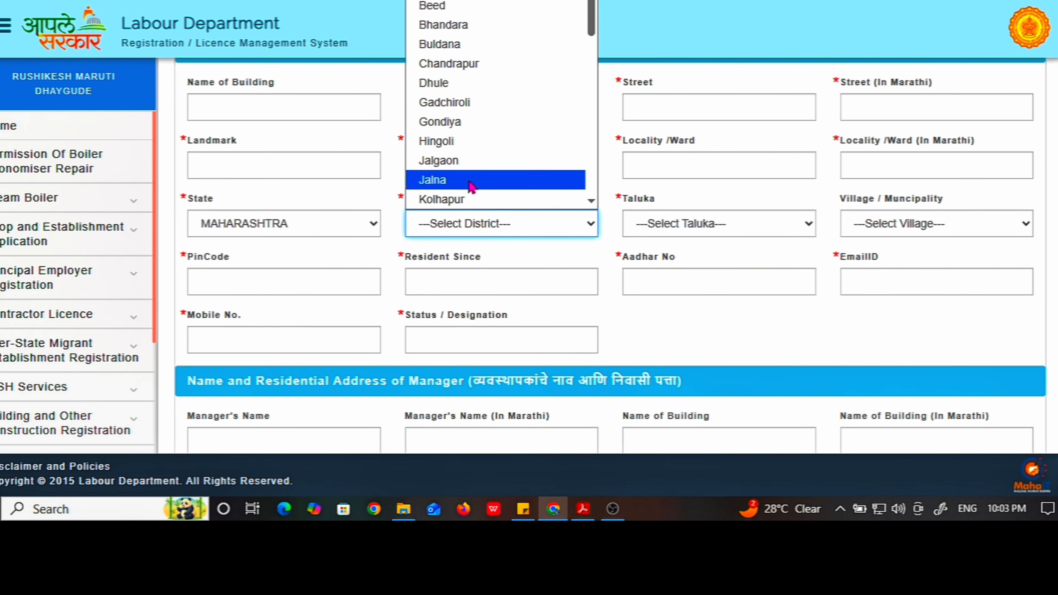
{"action": "scroll", "coordinate": [471, 183], "scroll_direction": "down", "scroll_amount": 10}
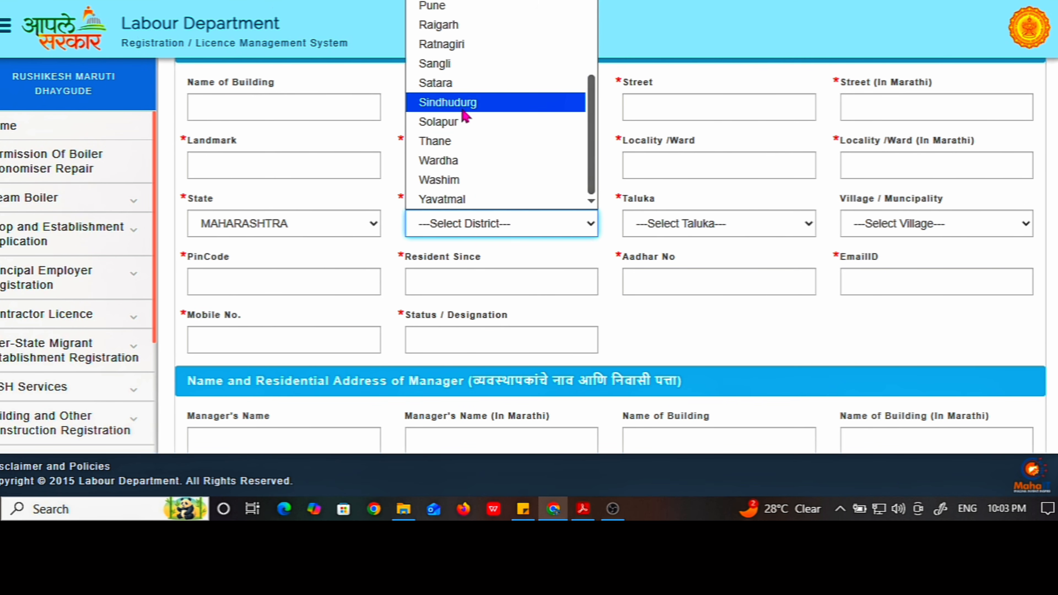
{"action": "left_click", "coordinate": [462, 8]}
{"action": "left_click", "coordinate": [667, 224]}
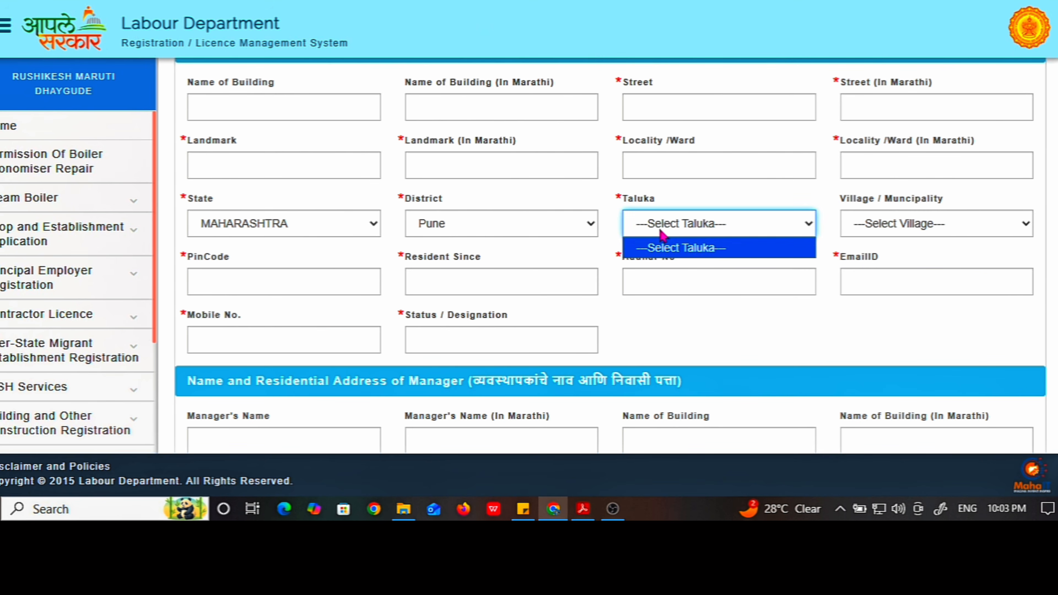
{"action": "left_click", "coordinate": [669, 222]}
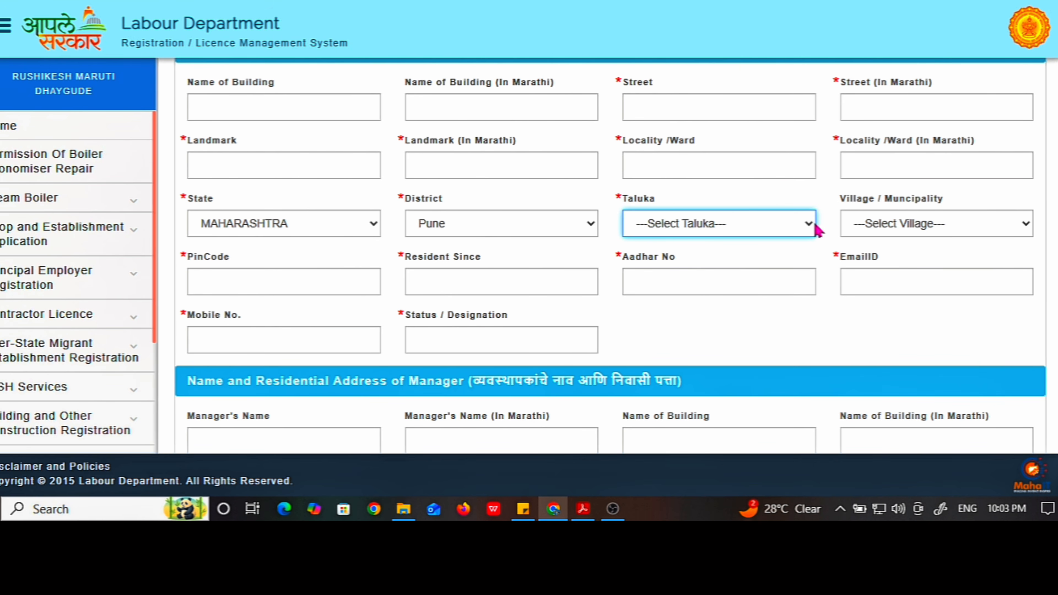
{"action": "left_click", "coordinate": [901, 227]}
{"action": "left_click", "coordinate": [896, 231]}
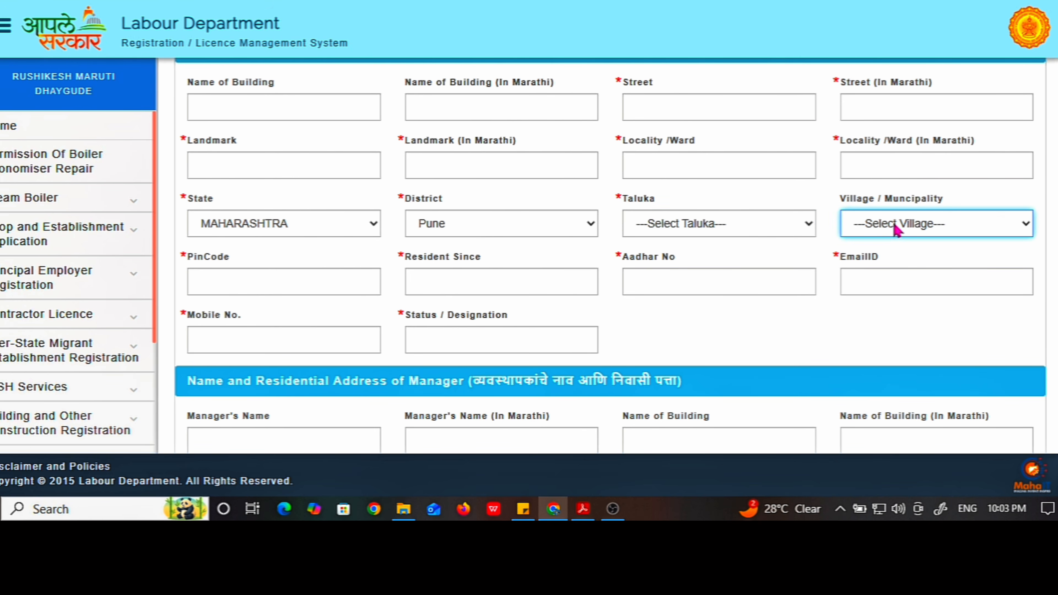
{"action": "left_click", "coordinate": [896, 230]}
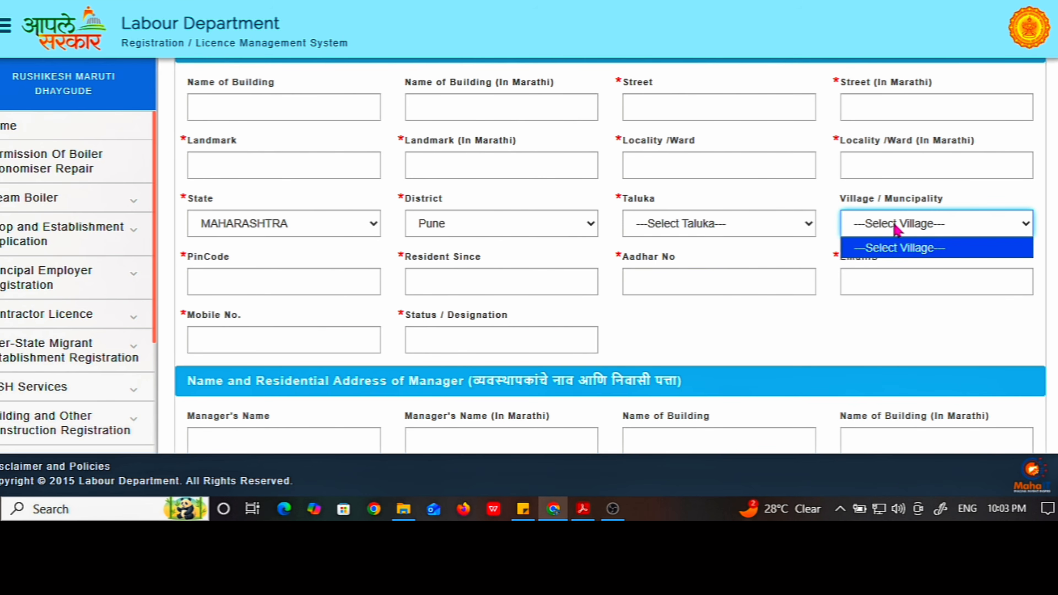
Visit the PinCode, Resident Since and Aadhar No fields and dismiss the Aadhaar alert
{"action": "left_click", "coordinate": [263, 281]}
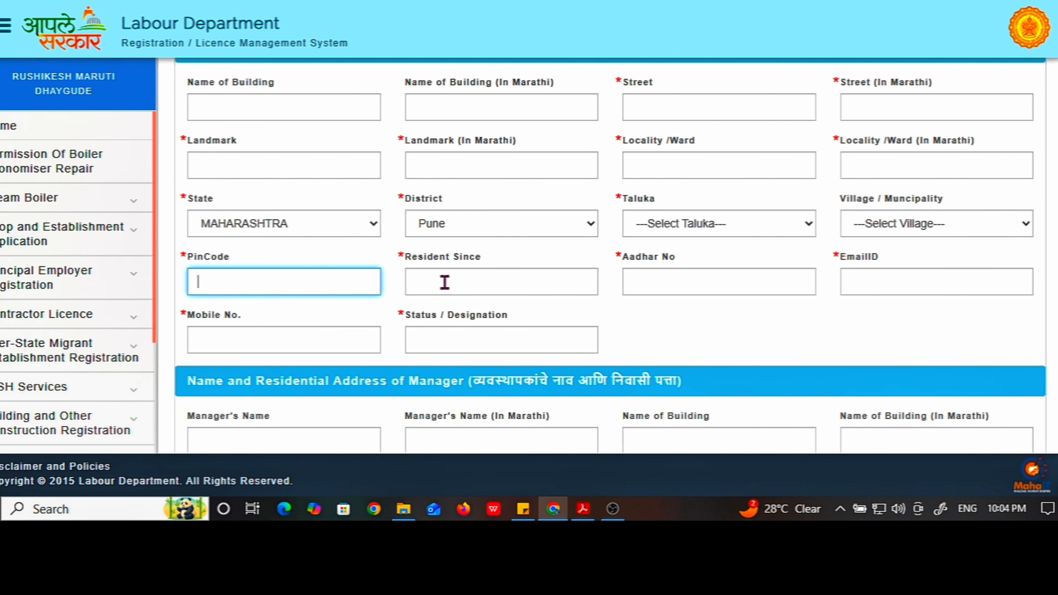
{"action": "left_click", "coordinate": [470, 286]}
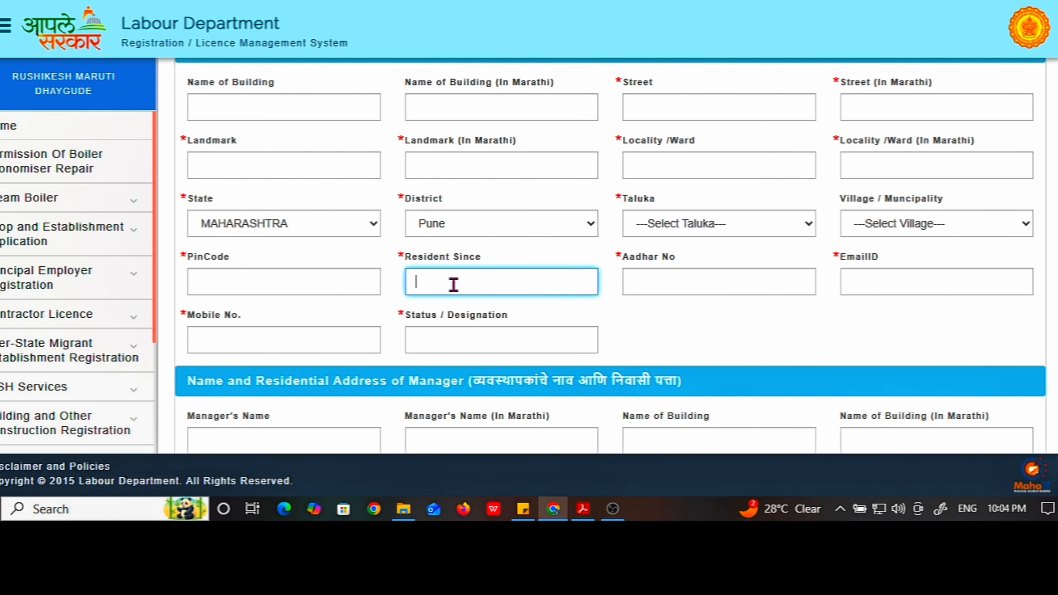
{"action": "left_click", "coordinate": [662, 286]}
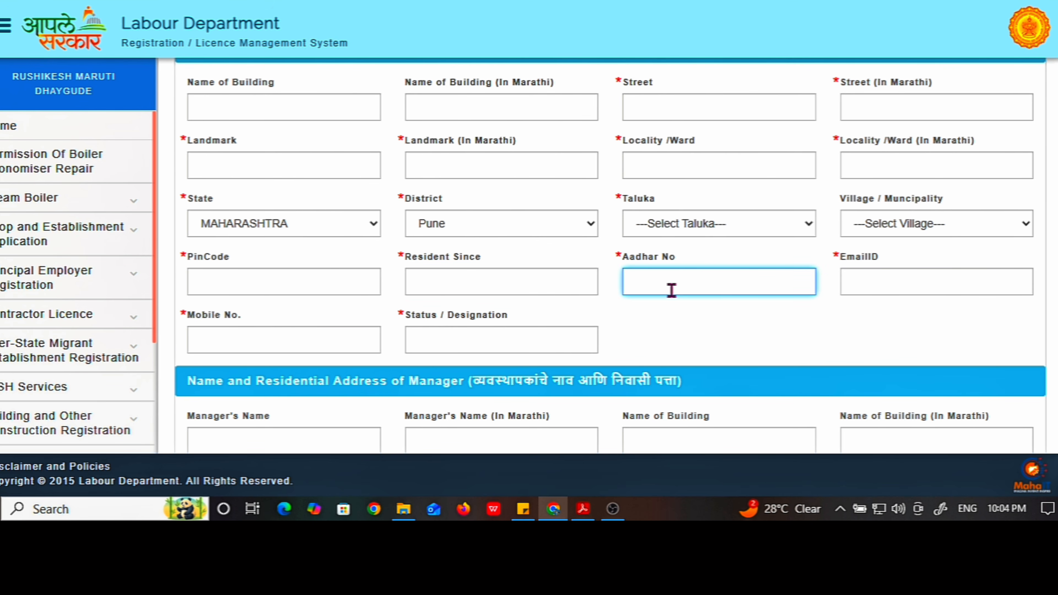
{"action": "left_click", "coordinate": [877, 289]}
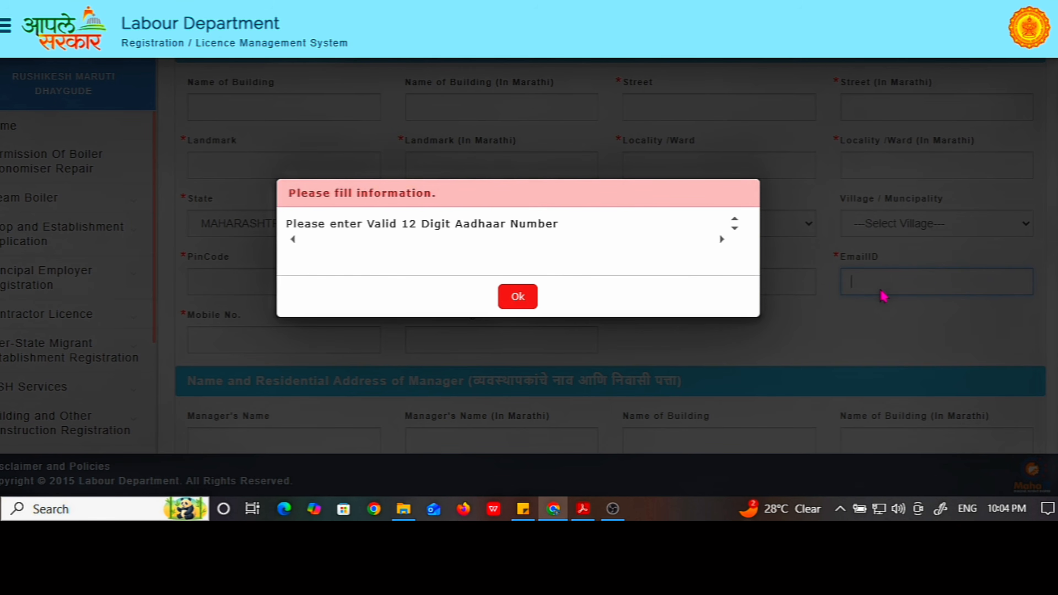
{"action": "left_click", "coordinate": [521, 304]}
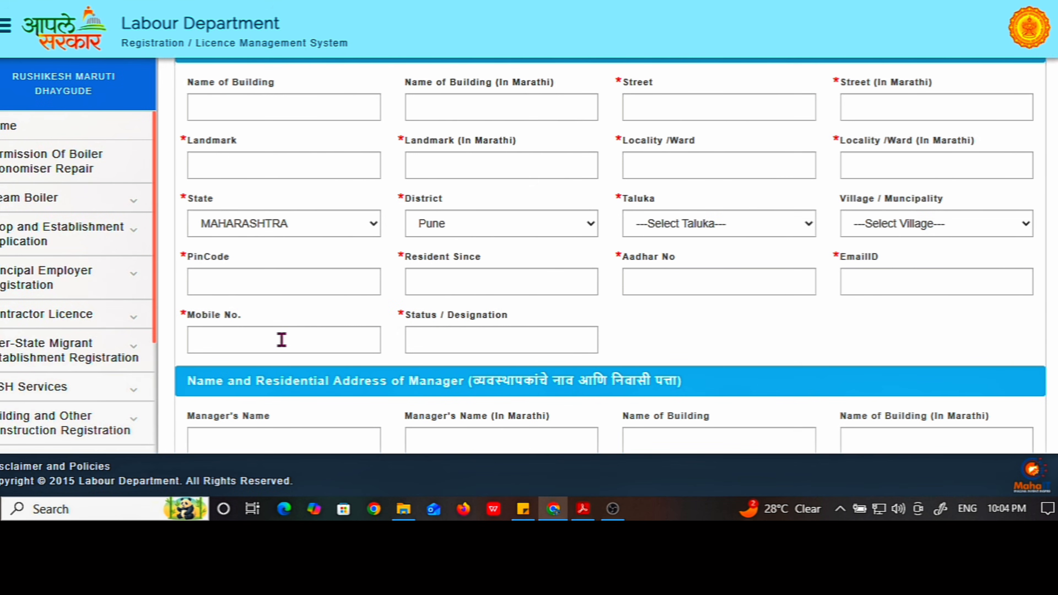
{"action": "scroll", "coordinate": [282, 339], "scroll_direction": "down", "scroll_amount": 2}
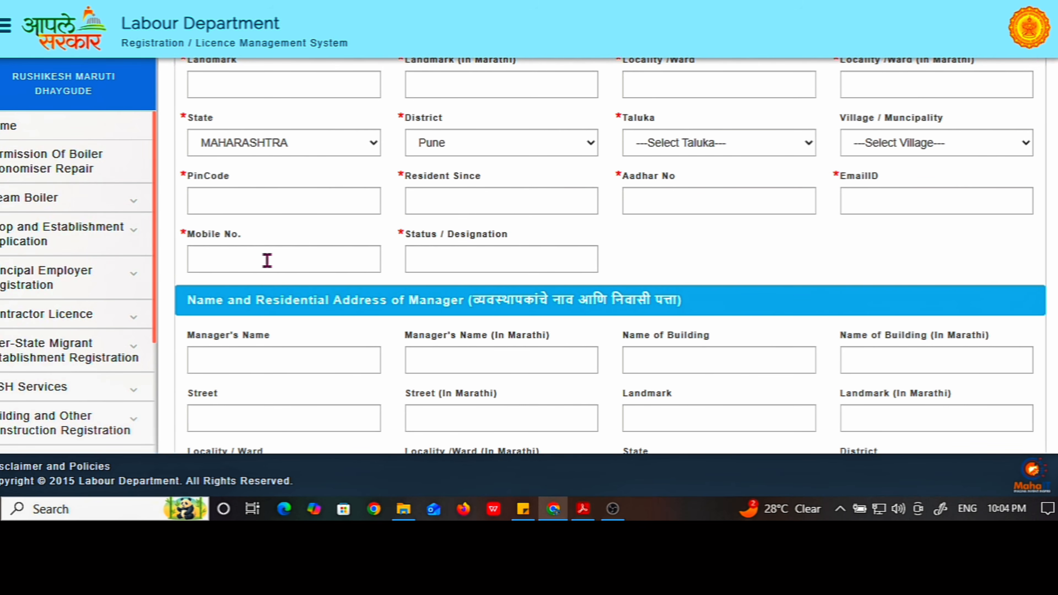
Move past Status / Designation down to section (a) and open the Category of Establishment list
{"action": "left_click", "coordinate": [449, 260]}
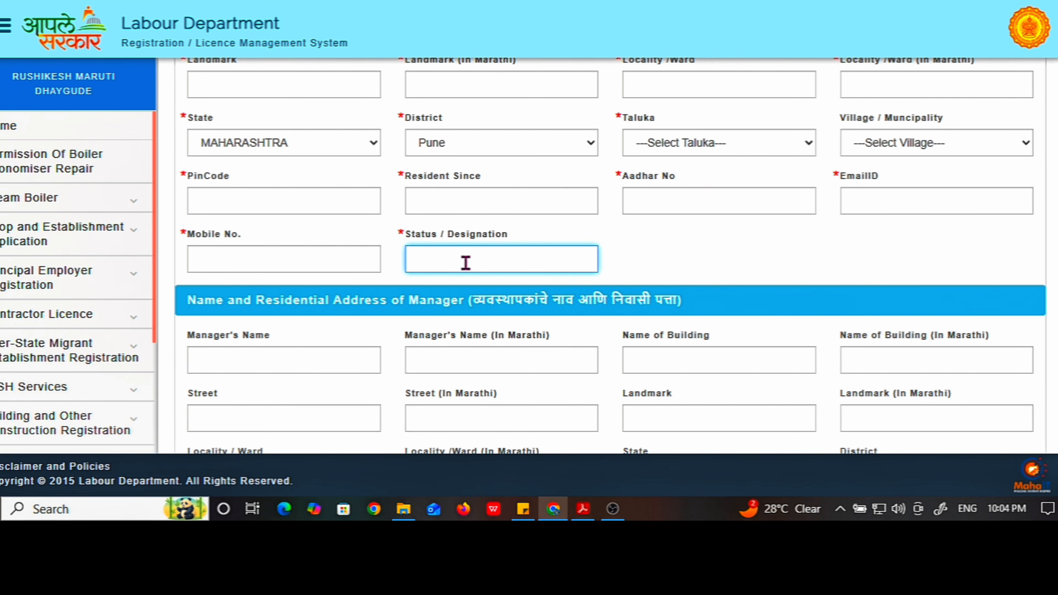
{"action": "scroll", "coordinate": [465, 265], "scroll_direction": "down", "scroll_amount": 2}
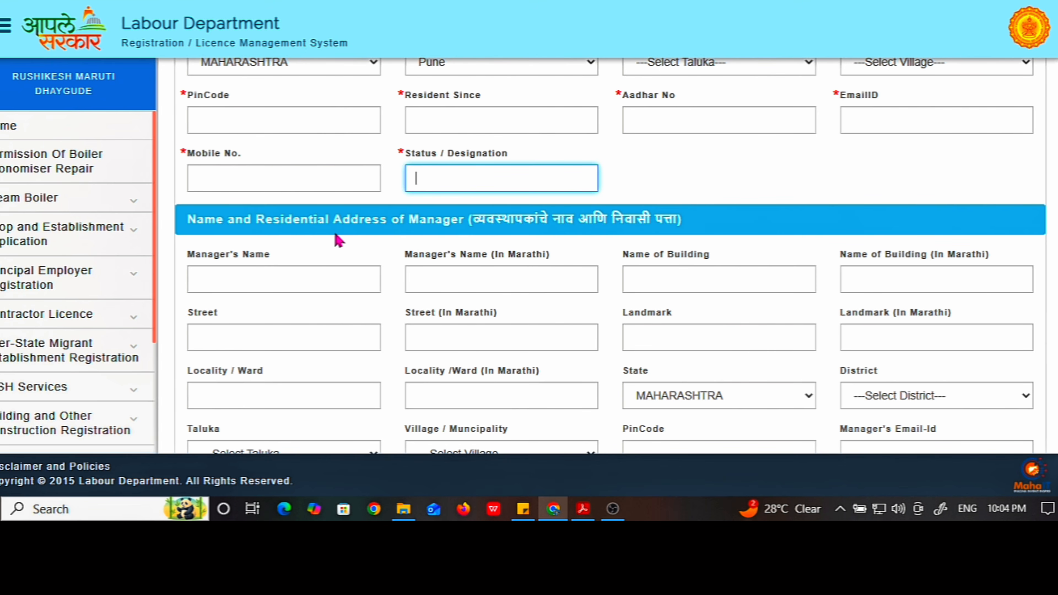
{"action": "scroll", "coordinate": [475, 240], "scroll_direction": "down", "scroll_amount": 2}
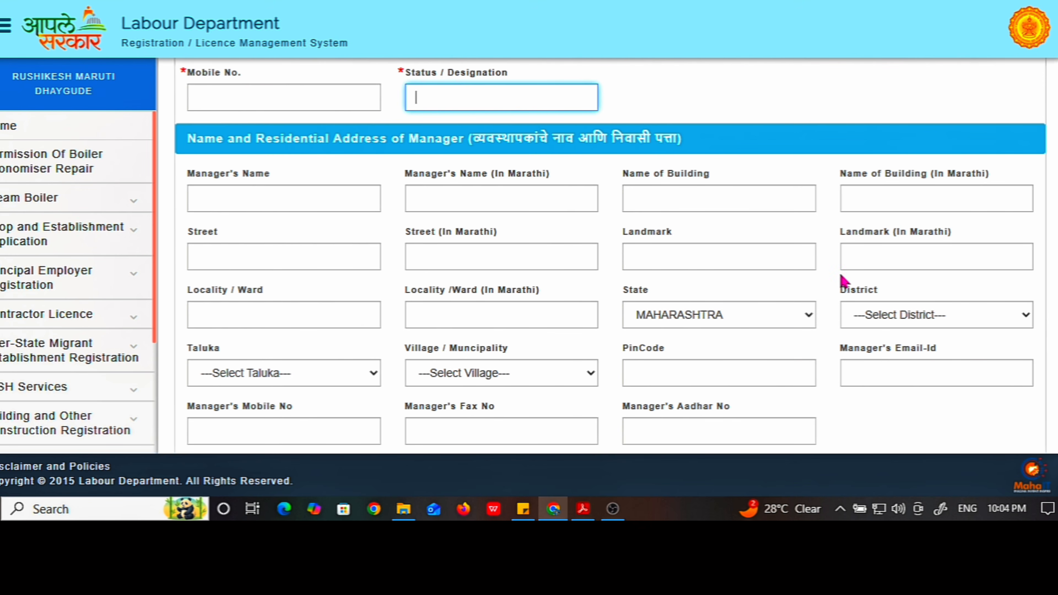
{"action": "scroll", "coordinate": [820, 349], "scroll_direction": "down", "scroll_amount": 2}
{"action": "scroll", "coordinate": [786, 332], "scroll_direction": "up", "scroll_amount": 2}
{"action": "scroll", "coordinate": [660, 292], "scroll_direction": "down", "scroll_amount": 2}
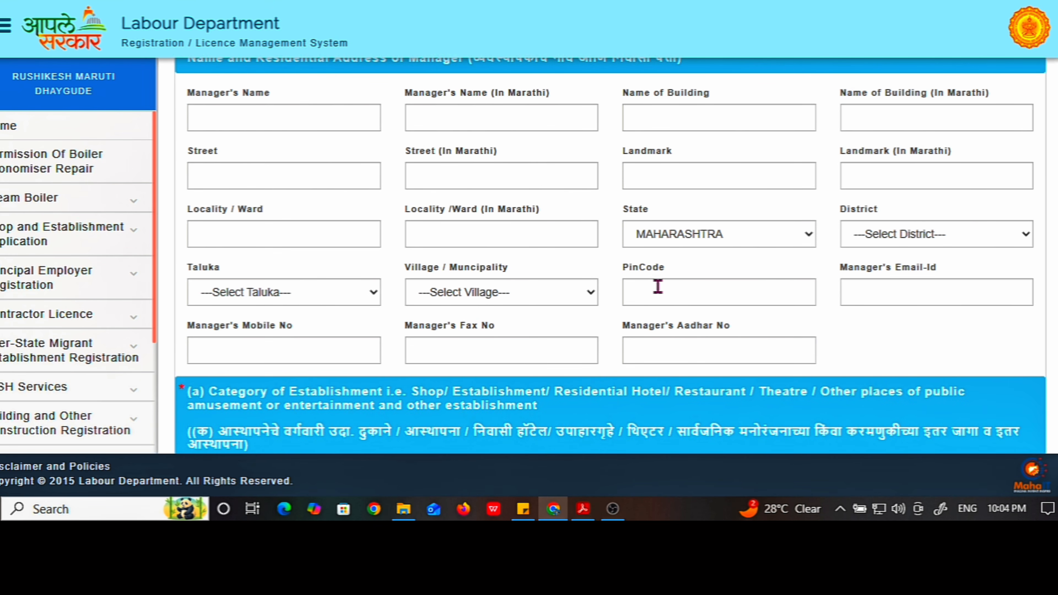
{"action": "scroll", "coordinate": [659, 291], "scroll_direction": "down", "scroll_amount": 2}
{"action": "scroll", "coordinate": [604, 278], "scroll_direction": "down", "scroll_amount": 2}
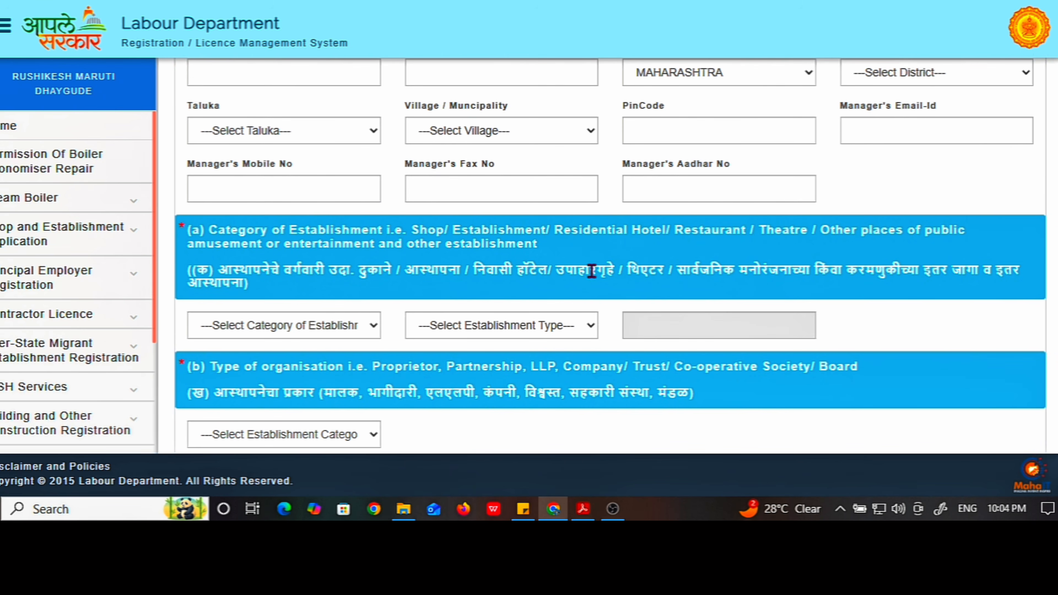
{"action": "scroll", "coordinate": [579, 267], "scroll_direction": "down", "scroll_amount": 2}
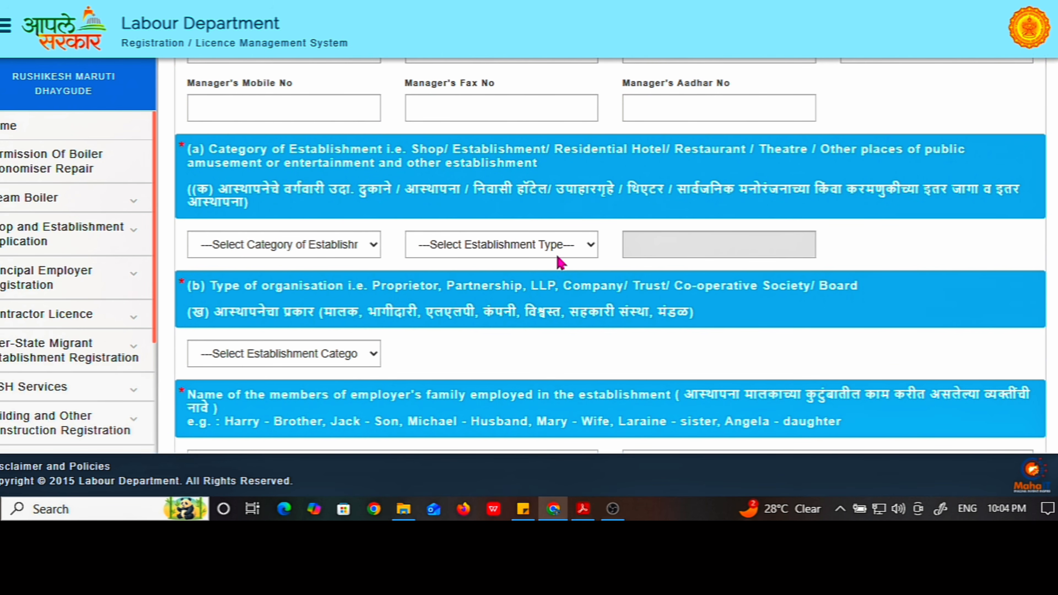
{"action": "left_click", "coordinate": [282, 250]}
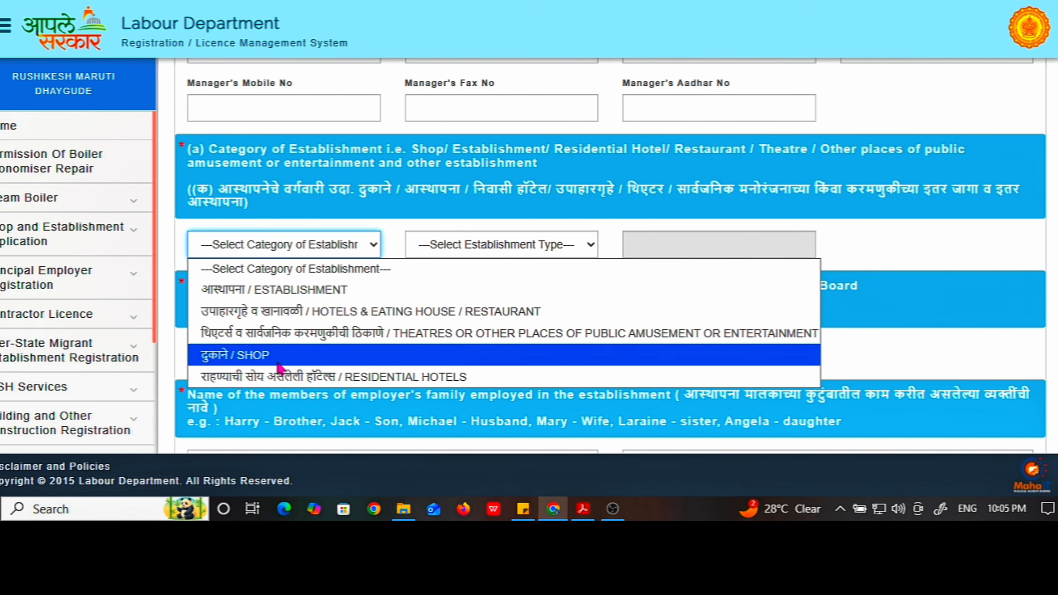
Choose SHOP as the Category of Establishment
{"action": "left_click", "coordinate": [246, 356]}
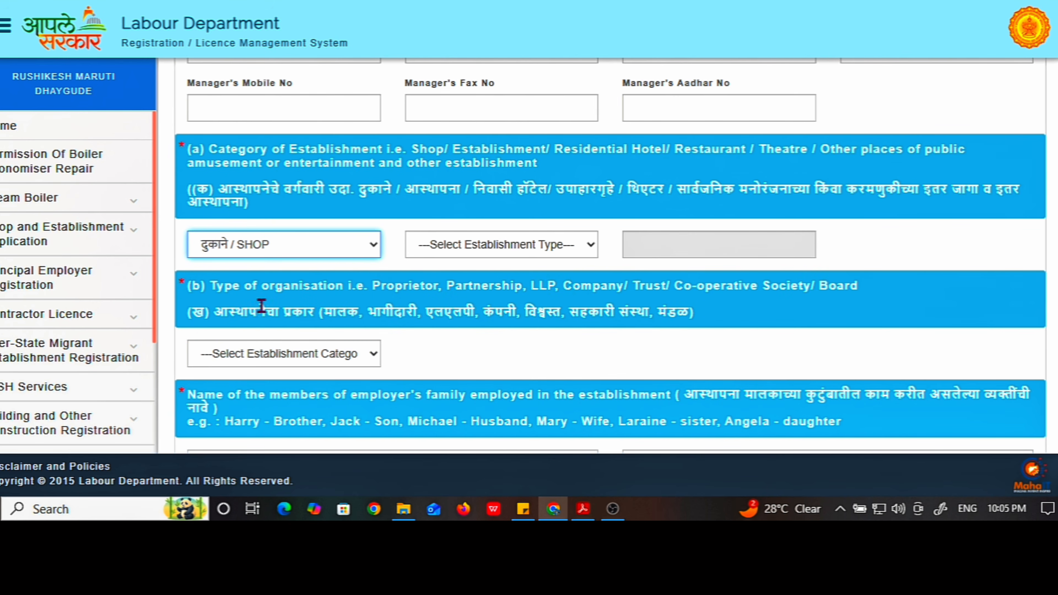
{"action": "left_click", "coordinate": [474, 256]}
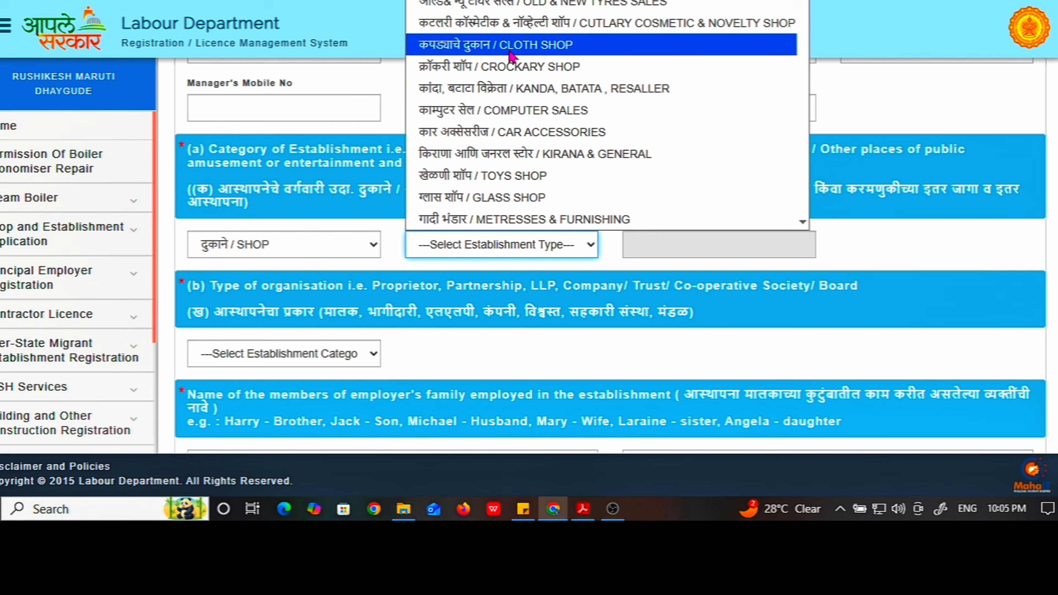
{"action": "scroll", "coordinate": [511, 55], "scroll_direction": "up", "scroll_amount": 1}
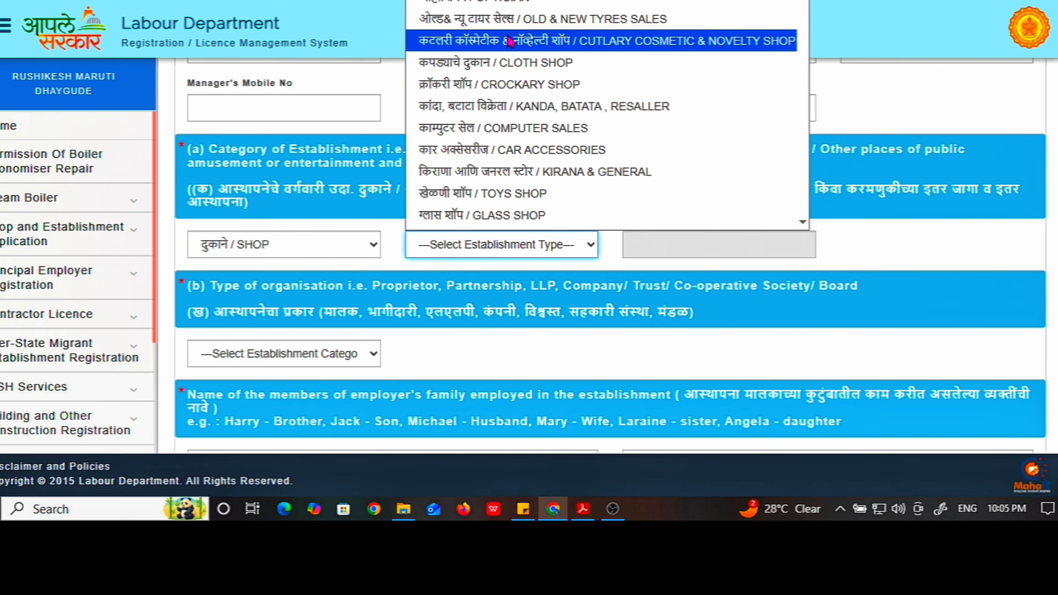
Pick OTHER (PLEASE FILL IN NEXT BOX) as establishment type and select its description box
{"action": "scroll", "coordinate": [517, 122], "scroll_direction": "down", "scroll_amount": 3}
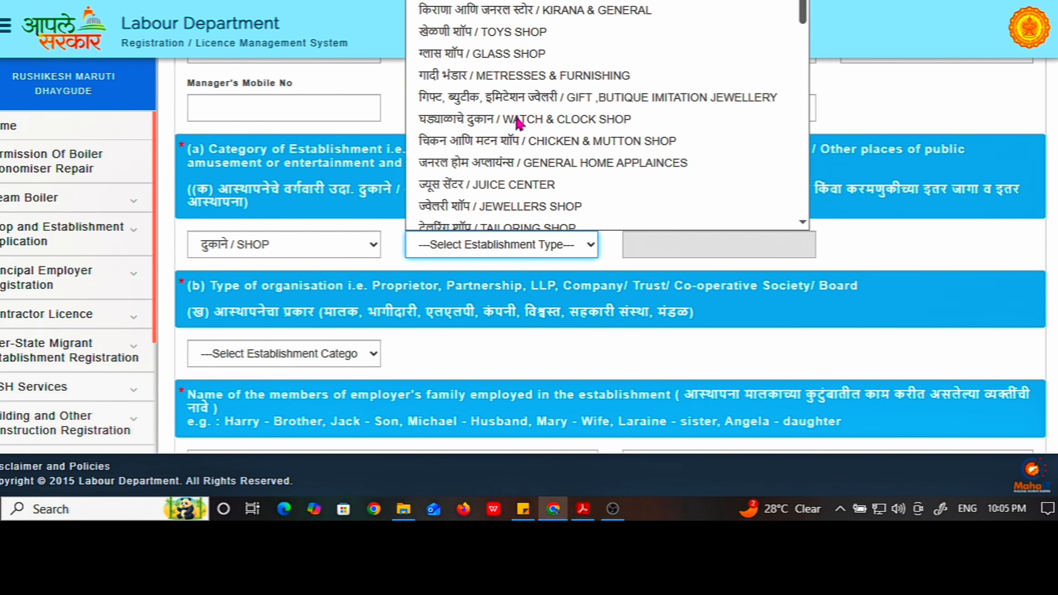
{"action": "scroll", "coordinate": [518, 117], "scroll_direction": "down", "scroll_amount": 3}
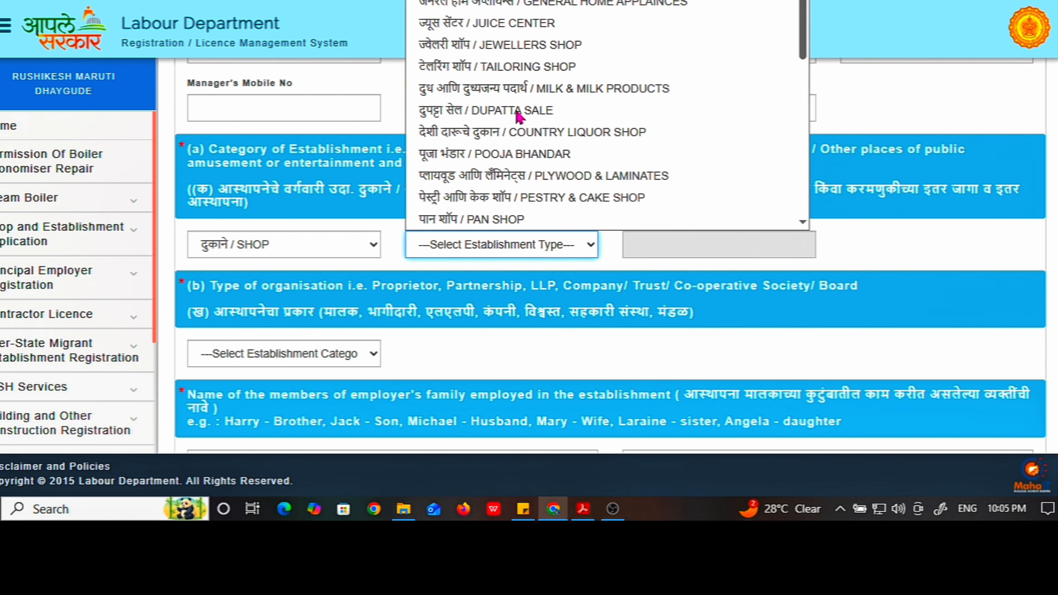
{"action": "scroll", "coordinate": [518, 117], "scroll_direction": "down", "scroll_amount": 6}
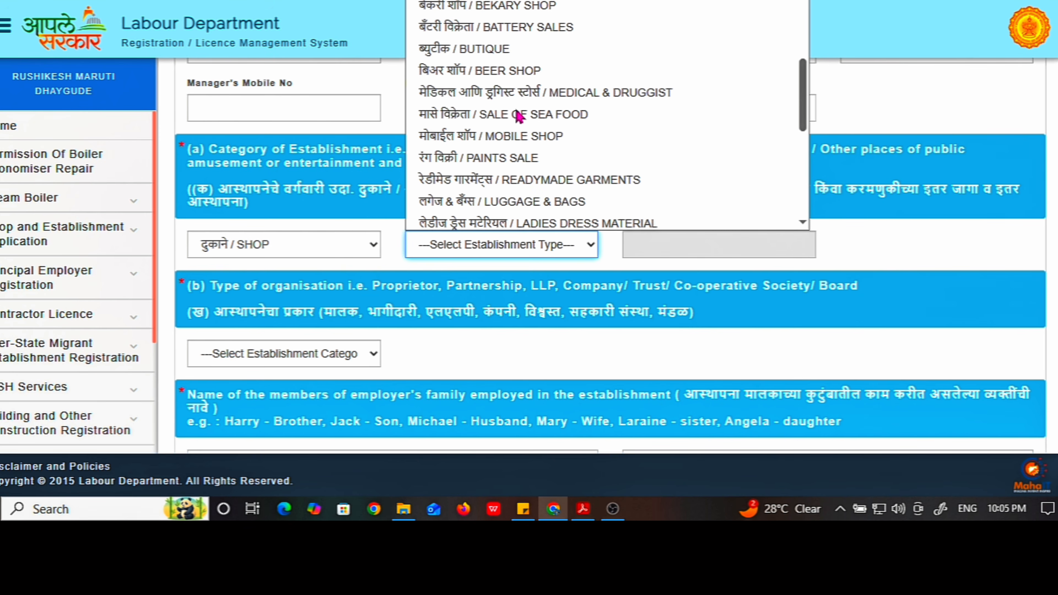
{"action": "scroll", "coordinate": [518, 117], "scroll_direction": "down", "scroll_amount": 3}
{"action": "scroll", "coordinate": [518, 116], "scroll_direction": "down", "scroll_amount": 4}
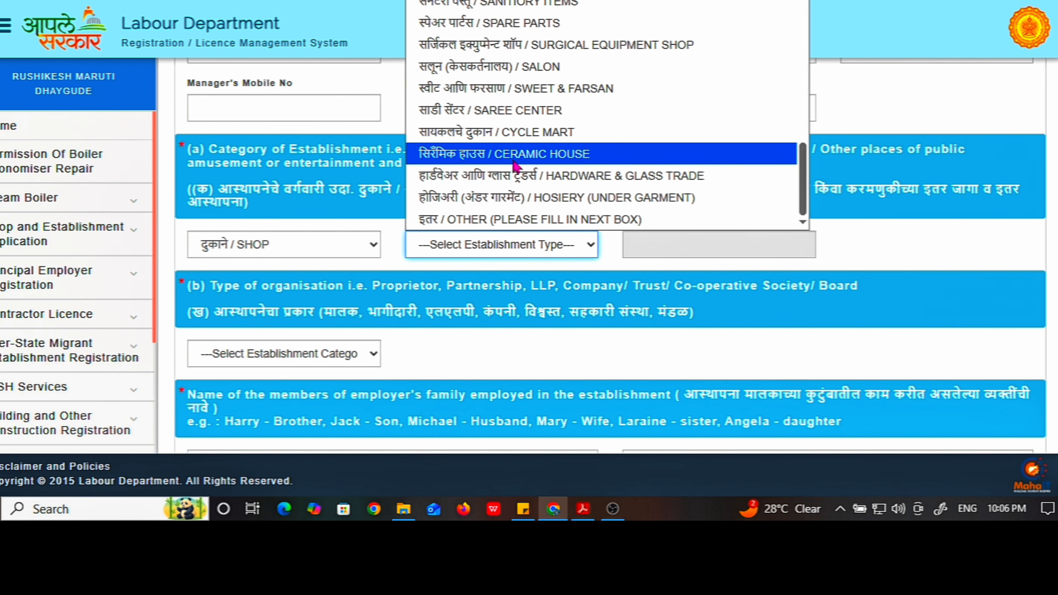
{"action": "scroll", "coordinate": [517, 166], "scroll_direction": "up", "scroll_amount": 10}
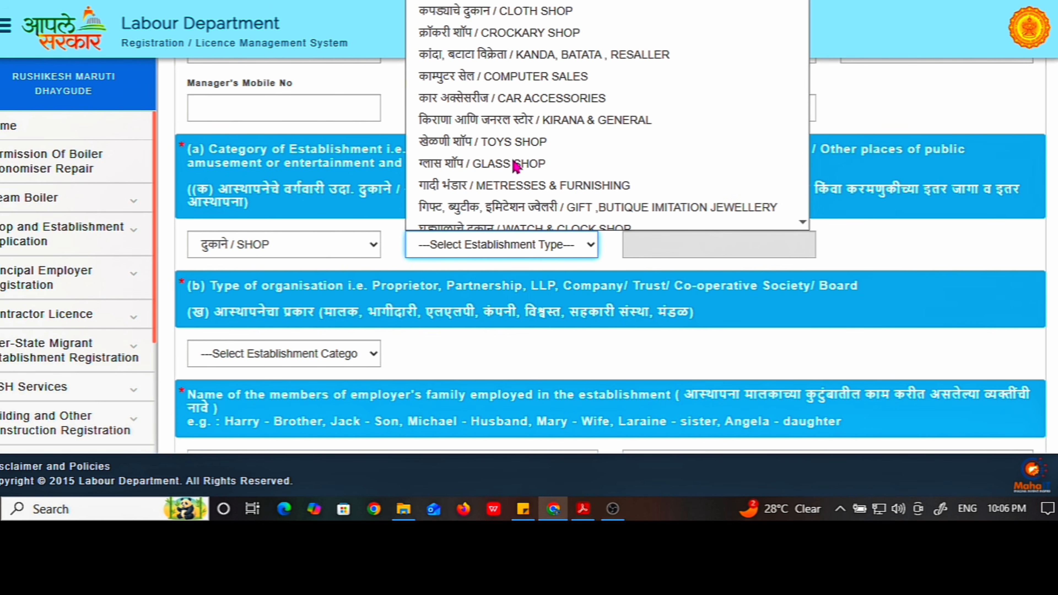
{"action": "scroll", "coordinate": [517, 166], "scroll_direction": "up", "scroll_amount": 2}
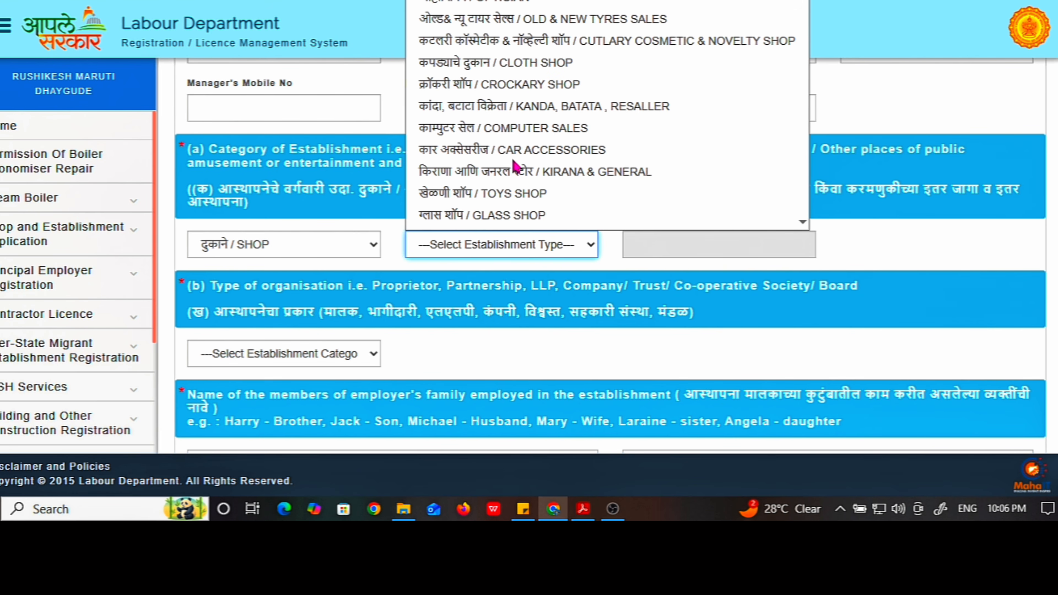
{"action": "scroll", "coordinate": [516, 167], "scroll_direction": "down", "scroll_amount": 10}
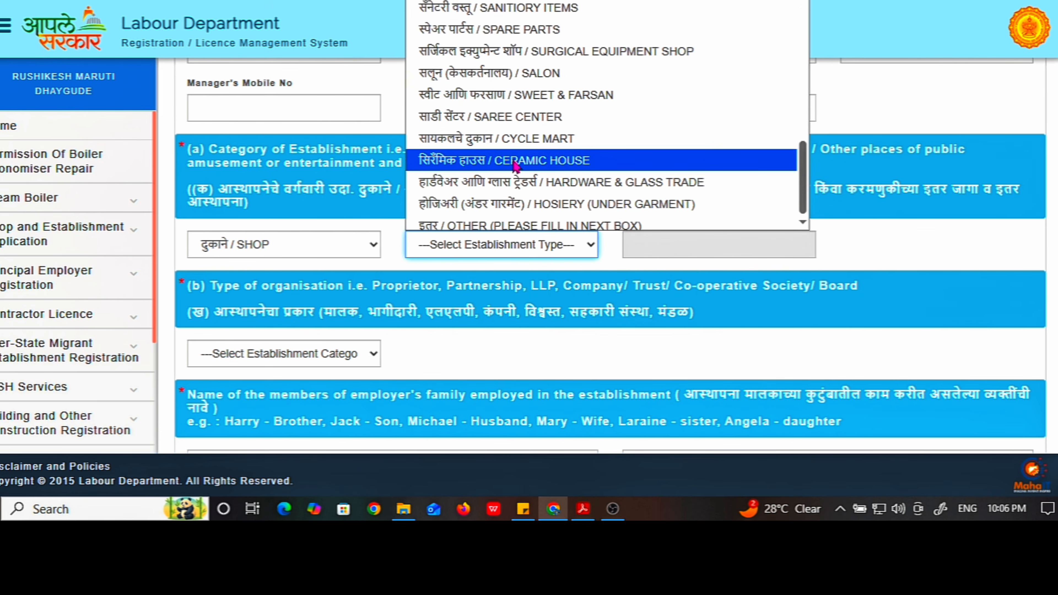
{"action": "left_click", "coordinate": [489, 226]}
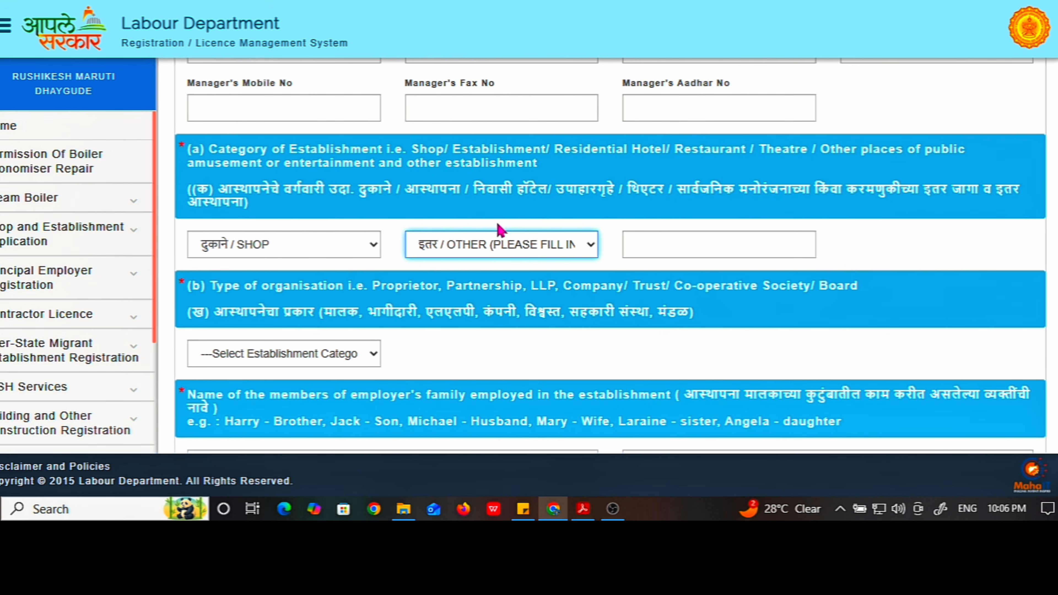
{"action": "left_click", "coordinate": [657, 245]}
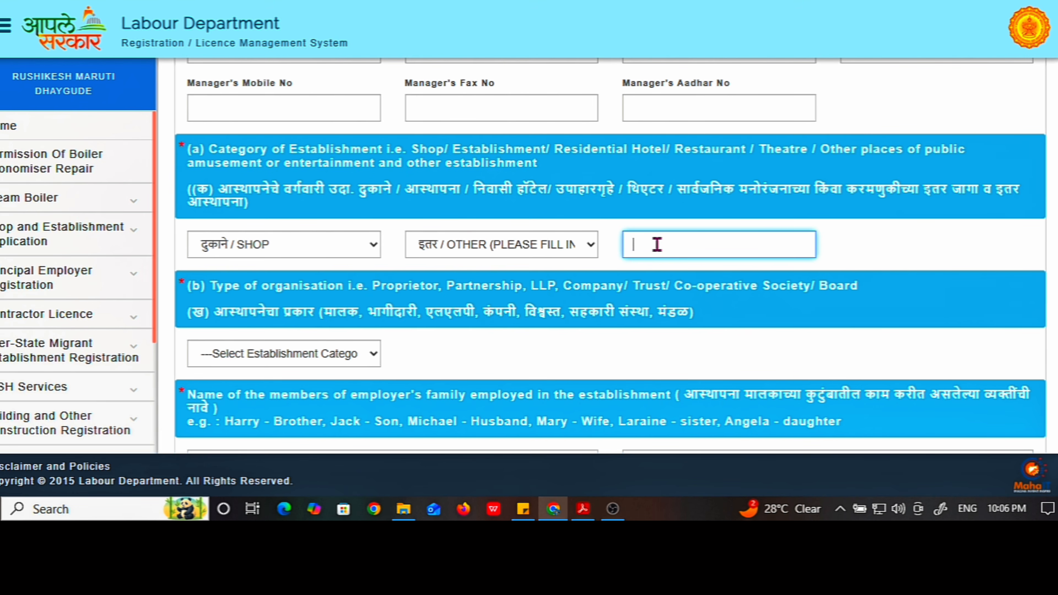
{"action": "scroll", "coordinate": [371, 342], "scroll_direction": "down", "scroll_amount": 2}
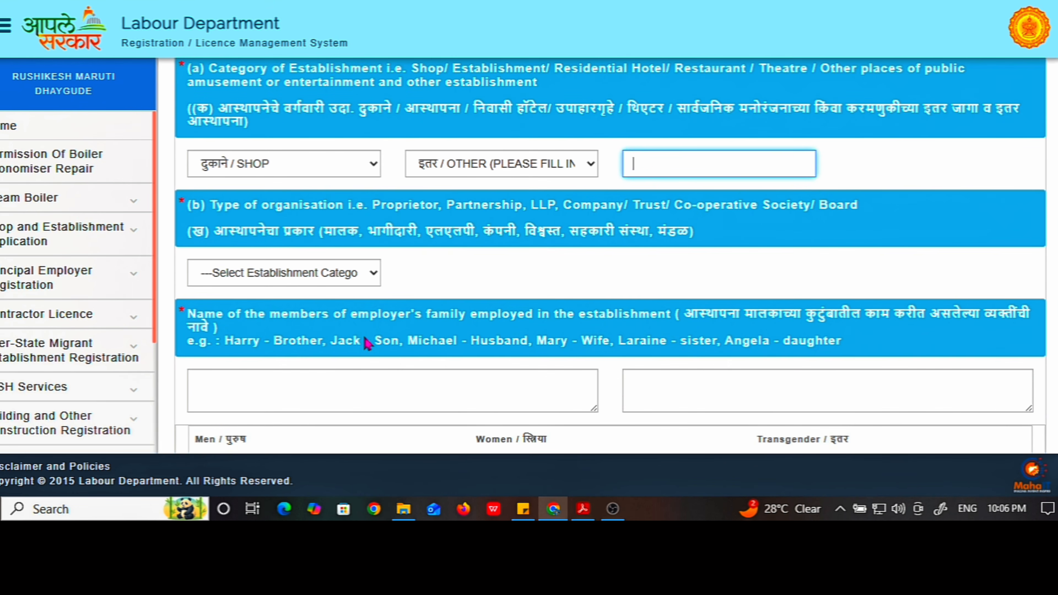
Choose SELF OWNERSHIP (PROPRIETARY) as the type of organisation under section (b)
{"action": "left_click", "coordinate": [296, 281]}
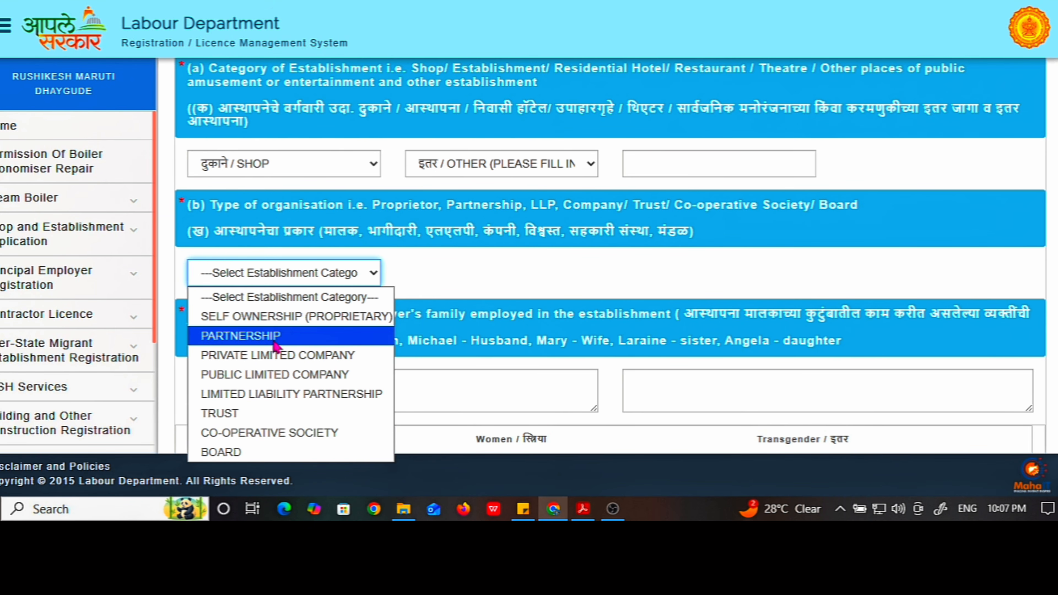
{"action": "left_click", "coordinate": [276, 323]}
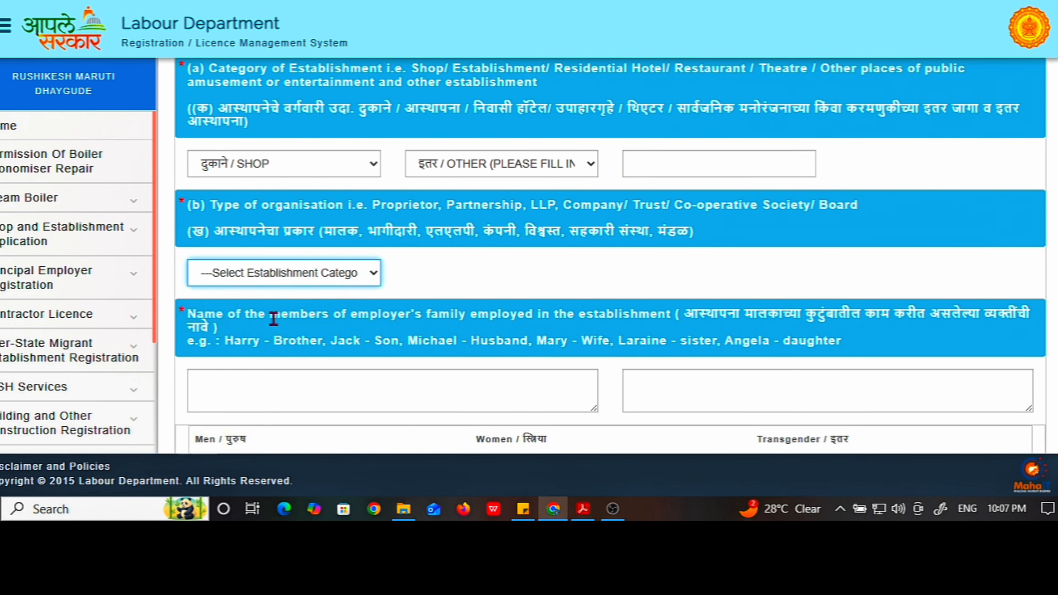
{"action": "scroll", "coordinate": [275, 275], "scroll_direction": "down", "scroll_amount": 2}
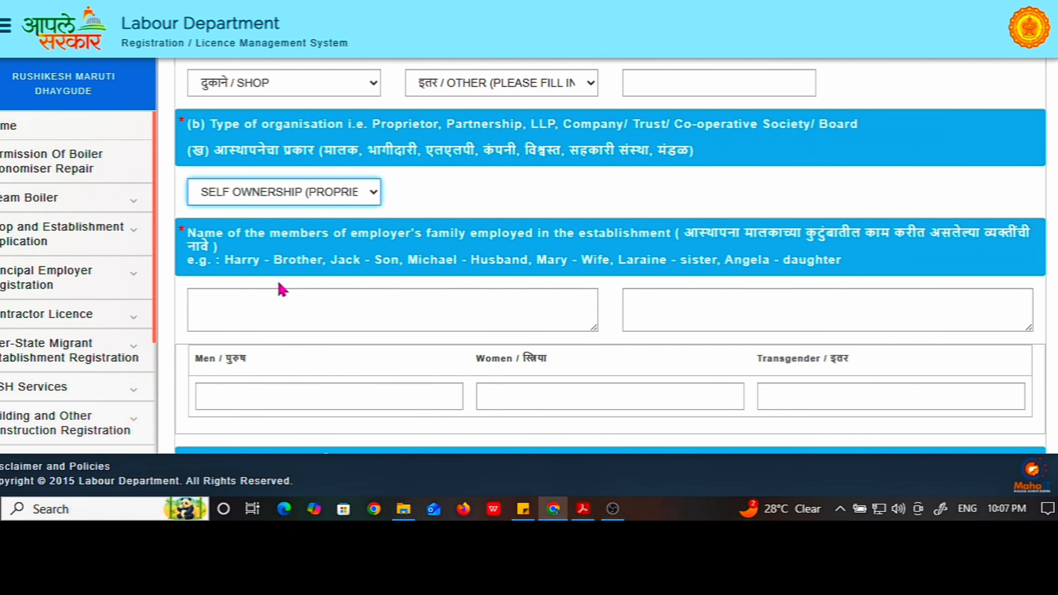
{"action": "scroll", "coordinate": [283, 292], "scroll_direction": "down", "scroll_amount": 2}
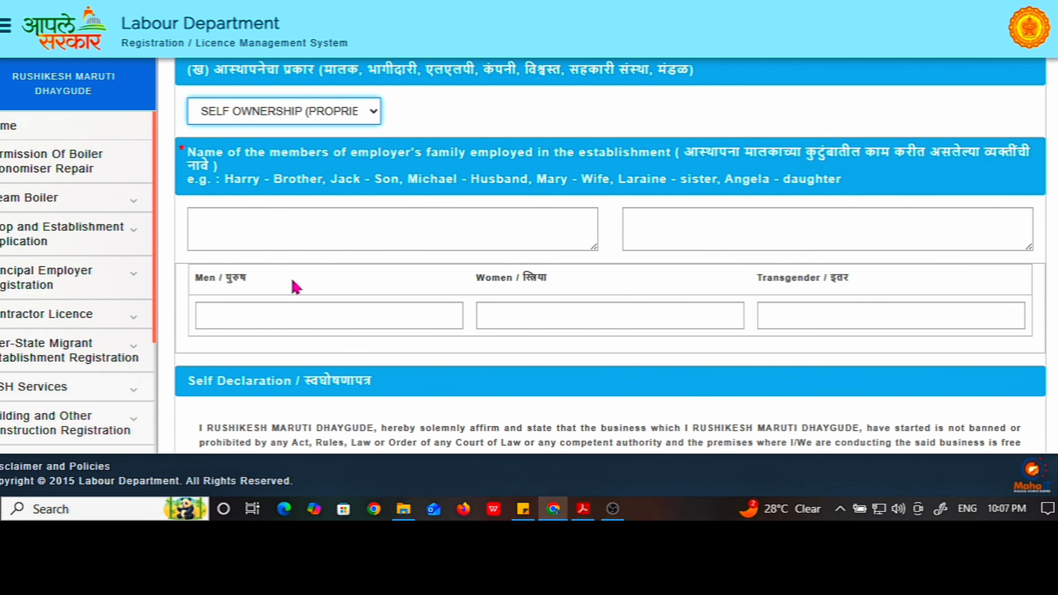
{"action": "left_click", "coordinate": [281, 234]}
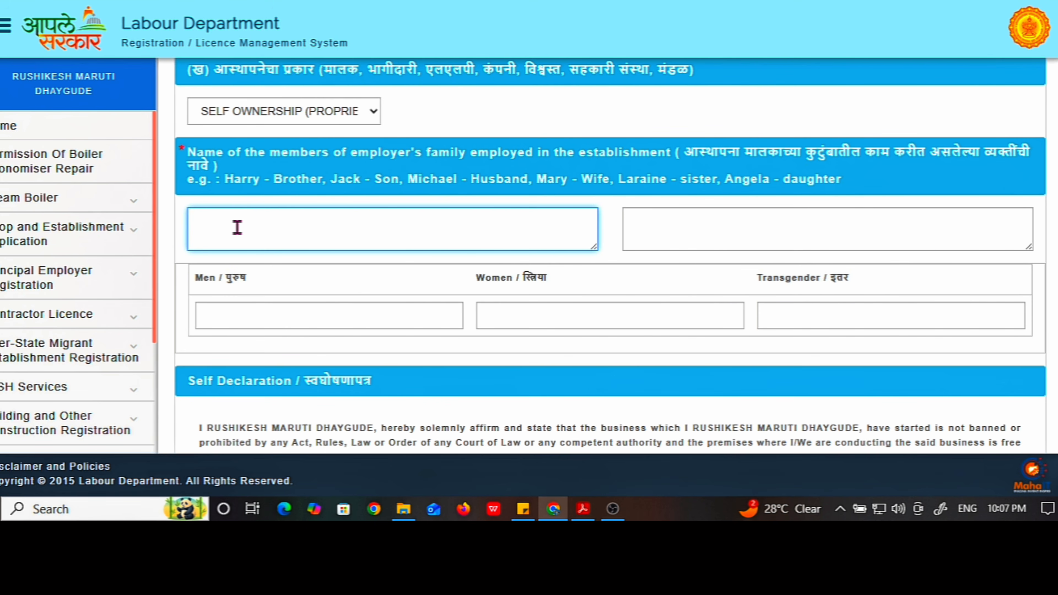
Enter the brother's name and relation as the family member employed
{"action": "type", "text": "SANTOSH-BROTHER"}
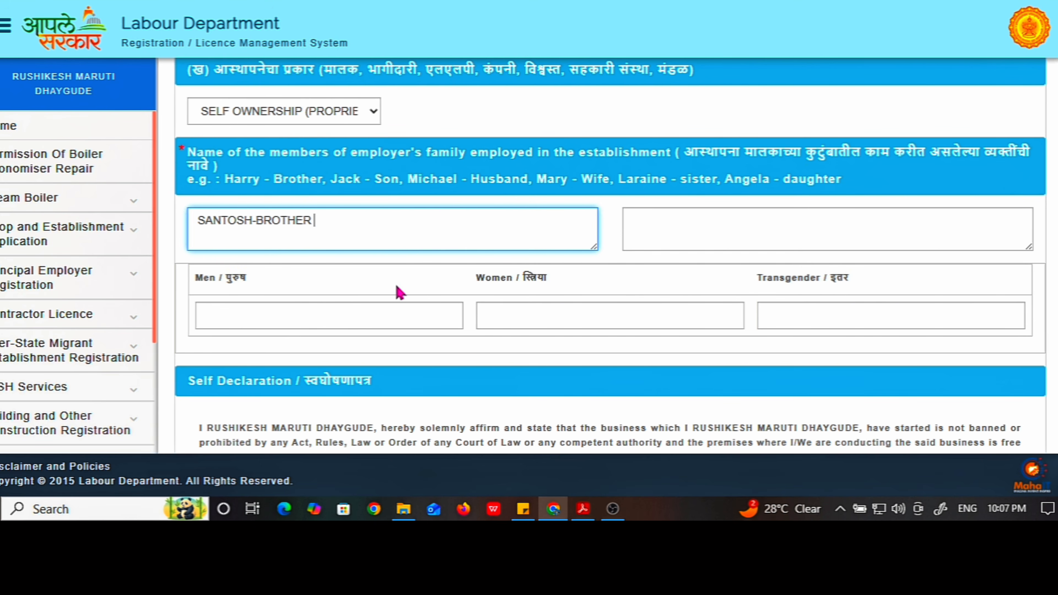
{"action": "scroll", "coordinate": [334, 294], "scroll_direction": "down", "scroll_amount": 2}
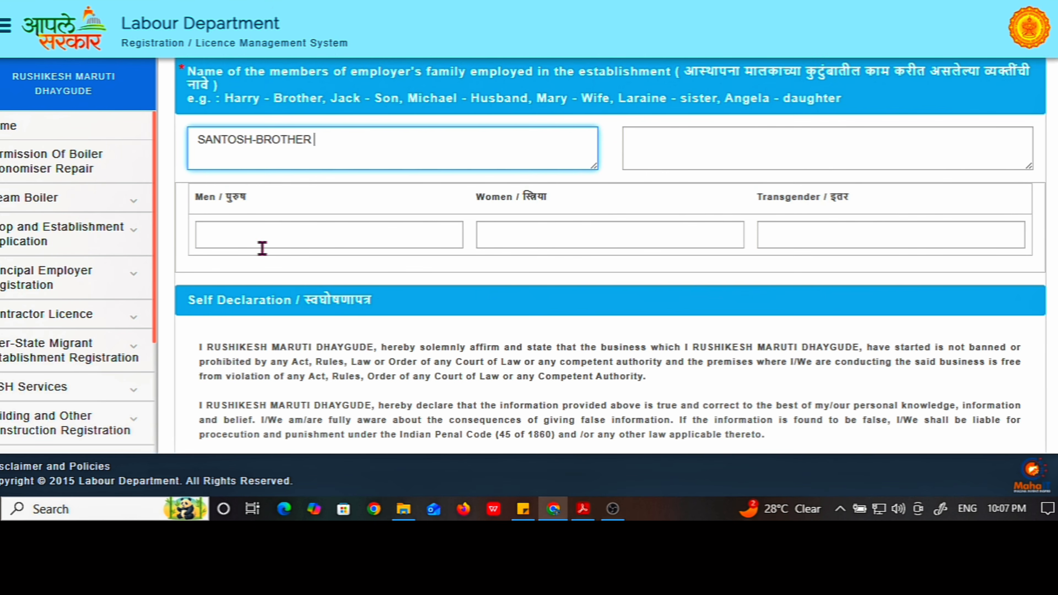
{"action": "left_click", "coordinate": [236, 238]}
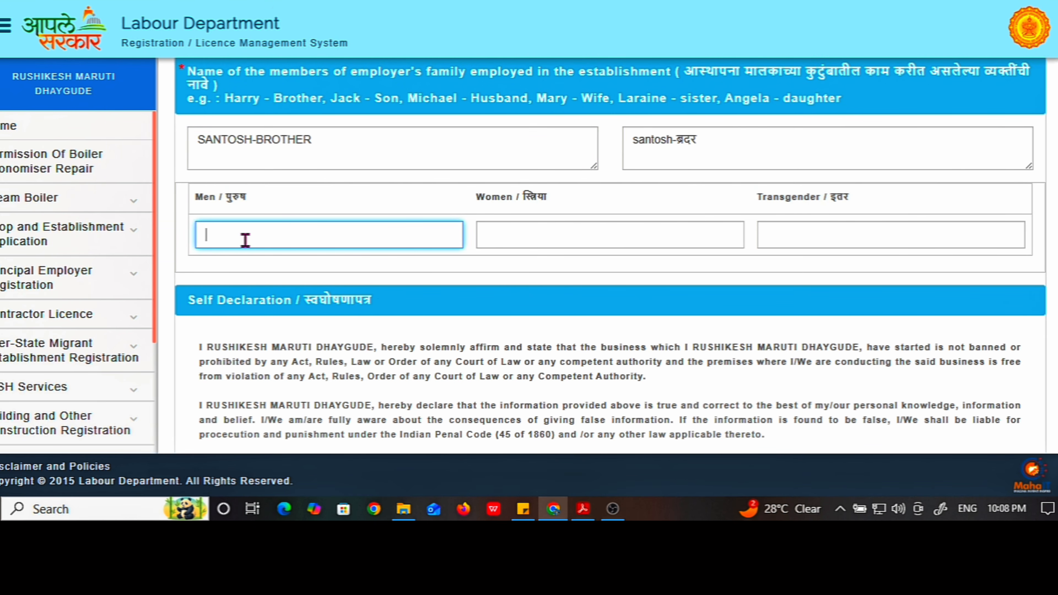
{"action": "left_click", "coordinate": [530, 240]}
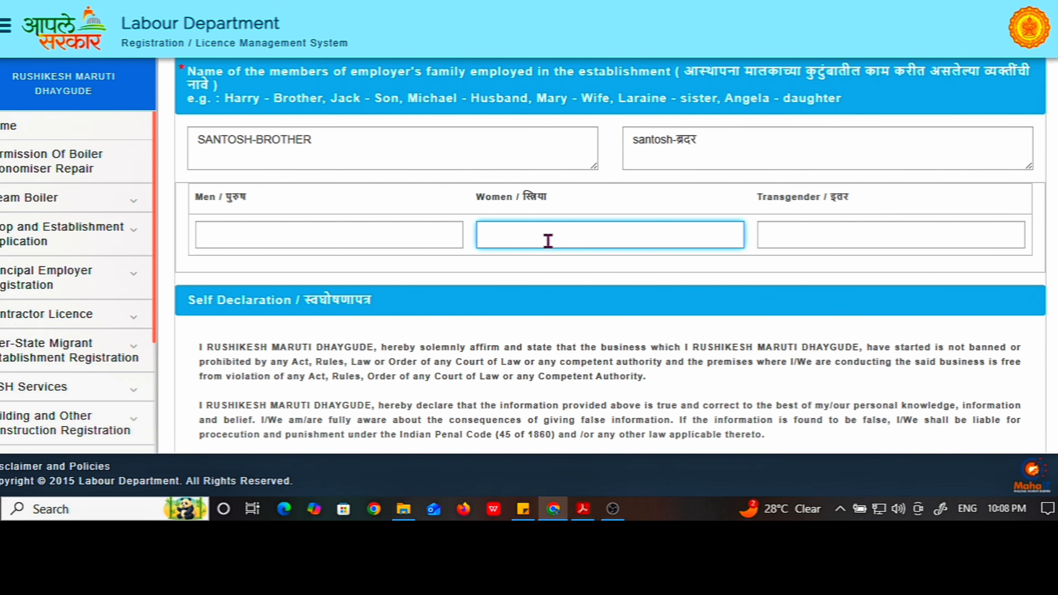
{"action": "scroll", "coordinate": [549, 241], "scroll_direction": "down", "scroll_amount": 5}
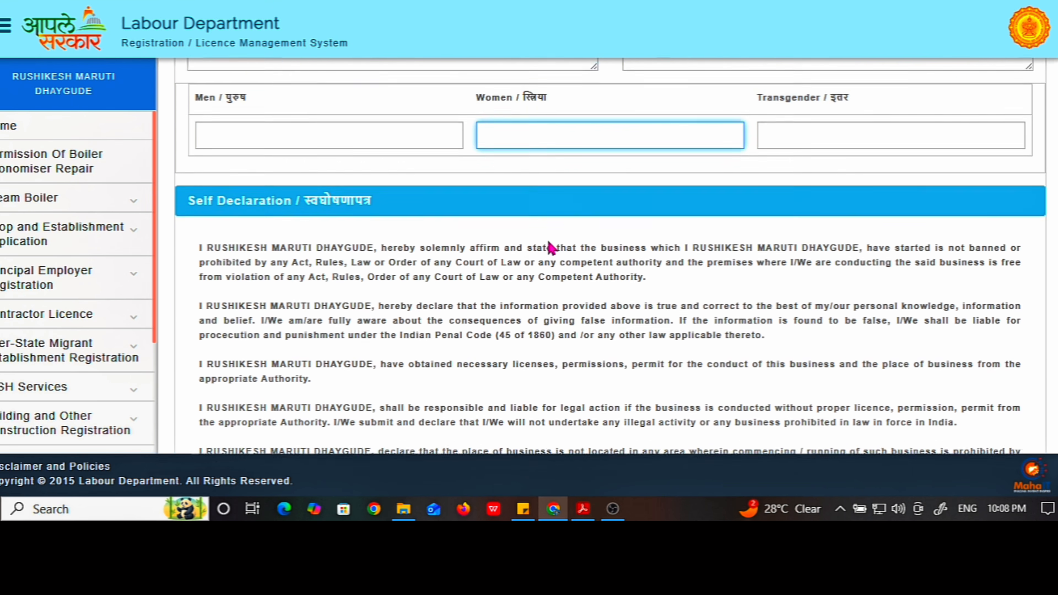
{"action": "scroll", "coordinate": [549, 247], "scroll_direction": "up", "scroll_amount": 2}
{"action": "scroll", "coordinate": [341, 185], "scroll_direction": "down", "scroll_amount": 2}
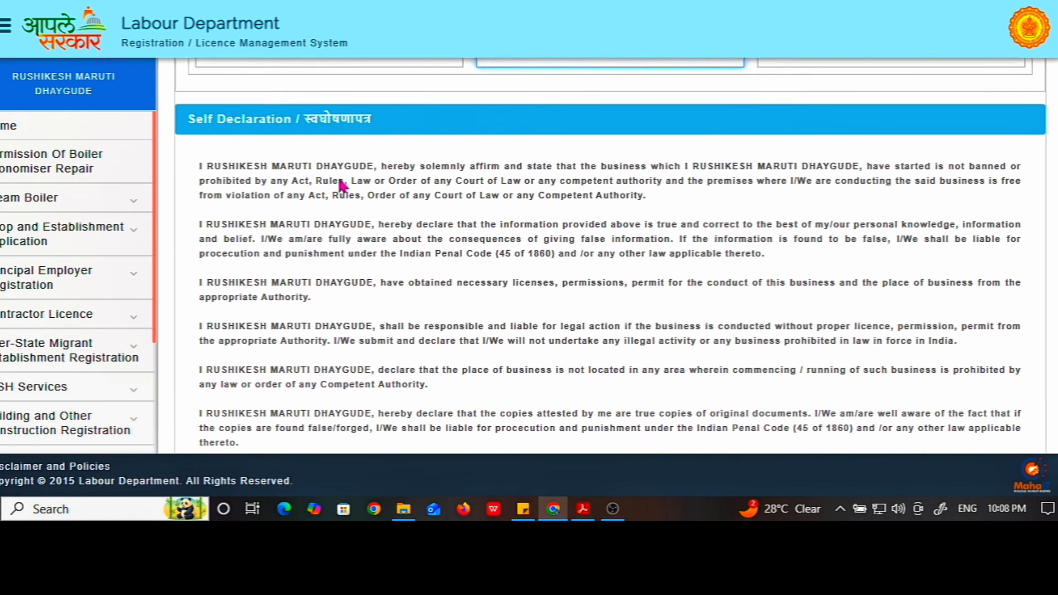
{"action": "scroll", "coordinate": [342, 185], "scroll_direction": "down", "scroll_amount": 8}
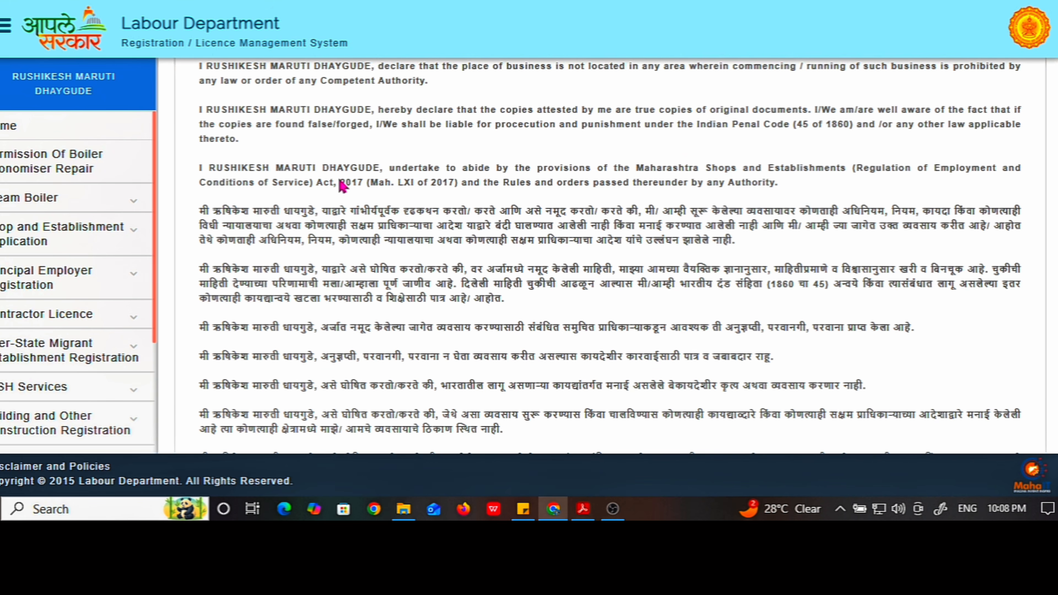
{"action": "scroll", "coordinate": [342, 184], "scroll_direction": "down", "scroll_amount": 3}
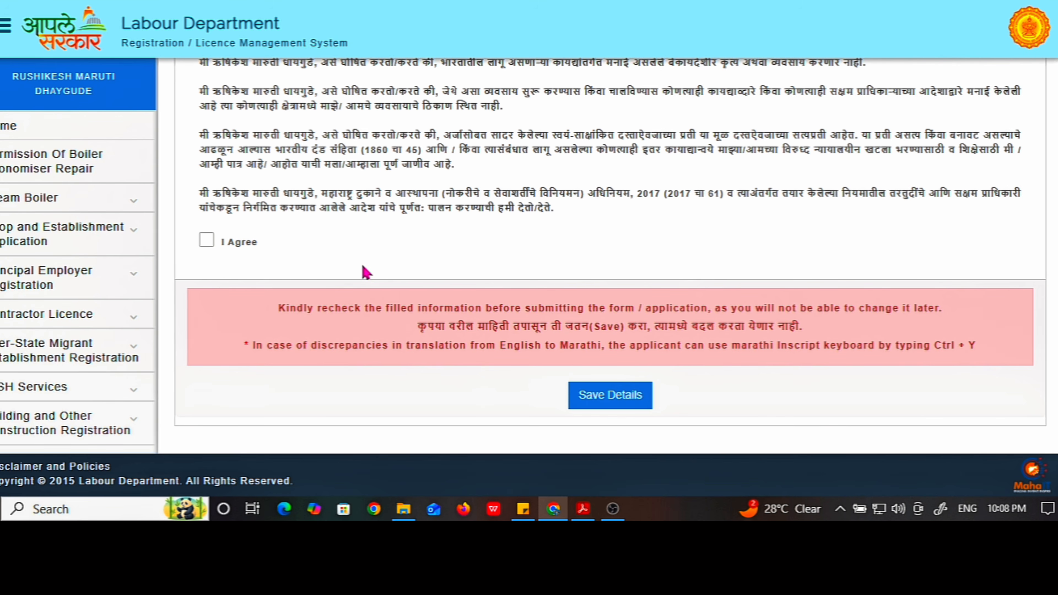
{"action": "scroll", "coordinate": [290, 271], "scroll_direction": "down", "scroll_amount": 1}
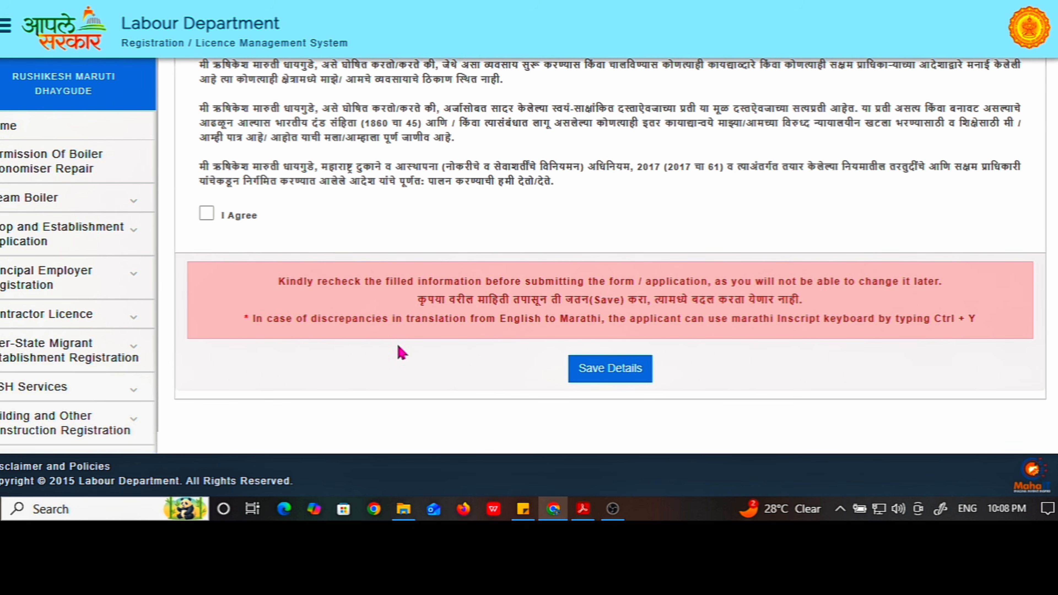
{"action": "scroll", "coordinate": [401, 353], "scroll_direction": "up", "scroll_amount": 5}
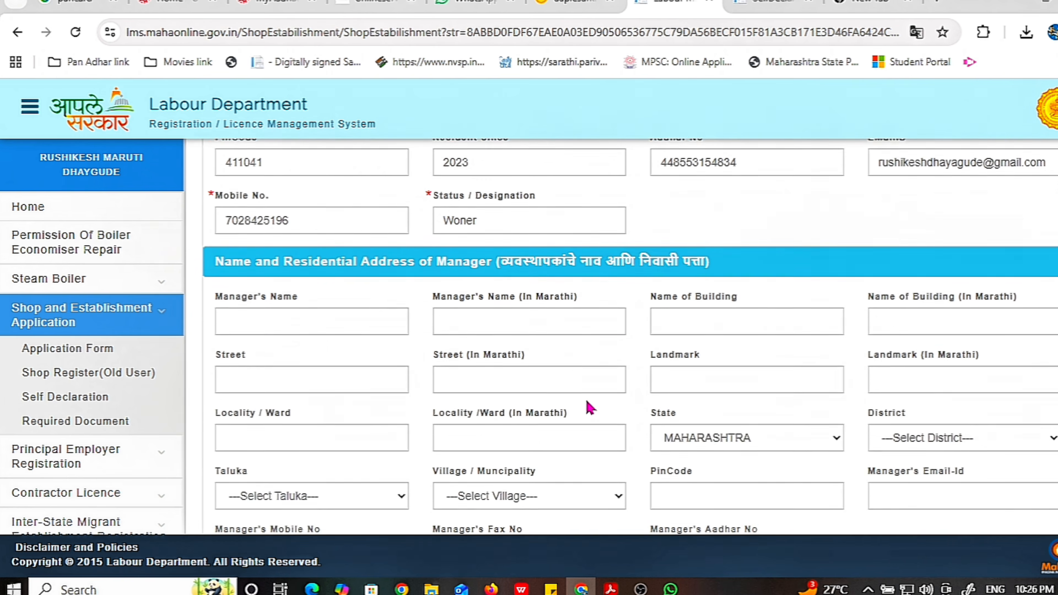
{"action": "scroll", "coordinate": [588, 406], "scroll_direction": "down", "scroll_amount": 5}
{"action": "scroll", "coordinate": [587, 406], "scroll_direction": "down", "scroll_amount": 15}
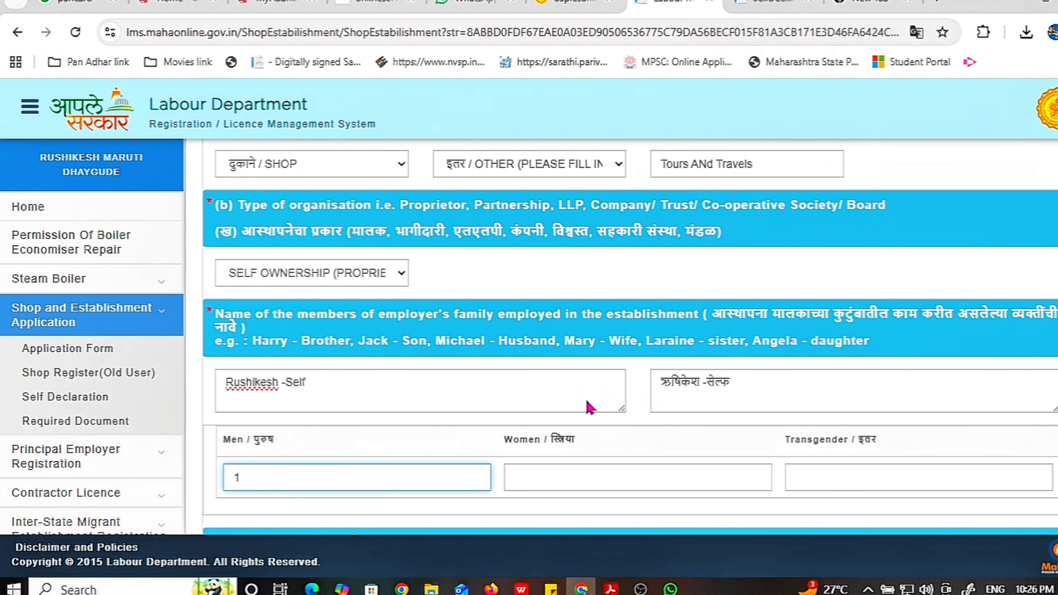
{"action": "scroll", "coordinate": [432, 316], "scroll_direction": "down", "scroll_amount": 4}
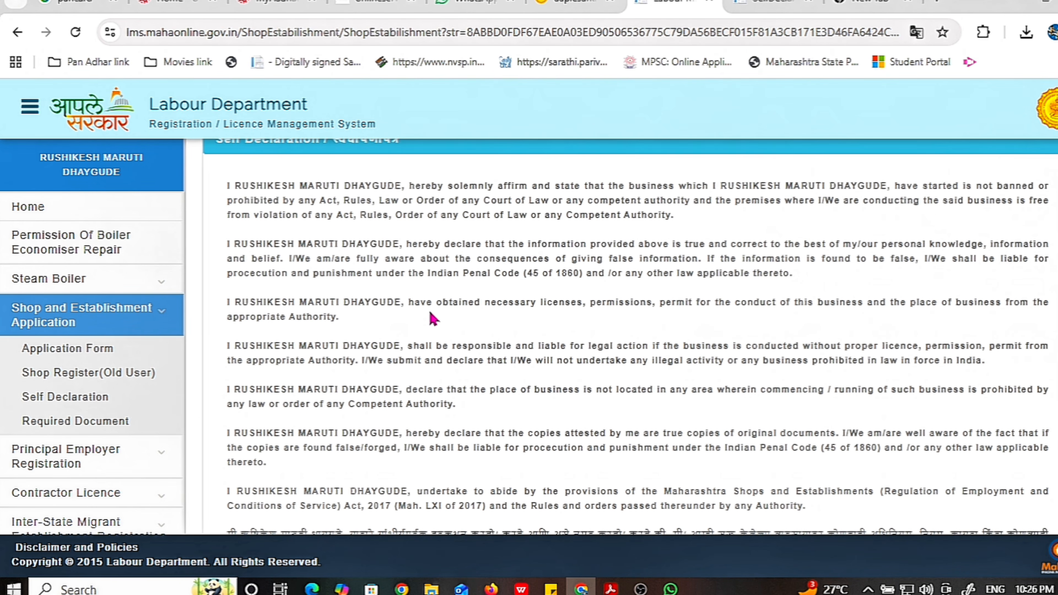
{"action": "scroll", "coordinate": [431, 308], "scroll_direction": "up", "scroll_amount": 2}
{"action": "scroll", "coordinate": [431, 317], "scroll_direction": "down", "scroll_amount": 4}
{"action": "scroll", "coordinate": [432, 316], "scroll_direction": "up", "scroll_amount": 5}
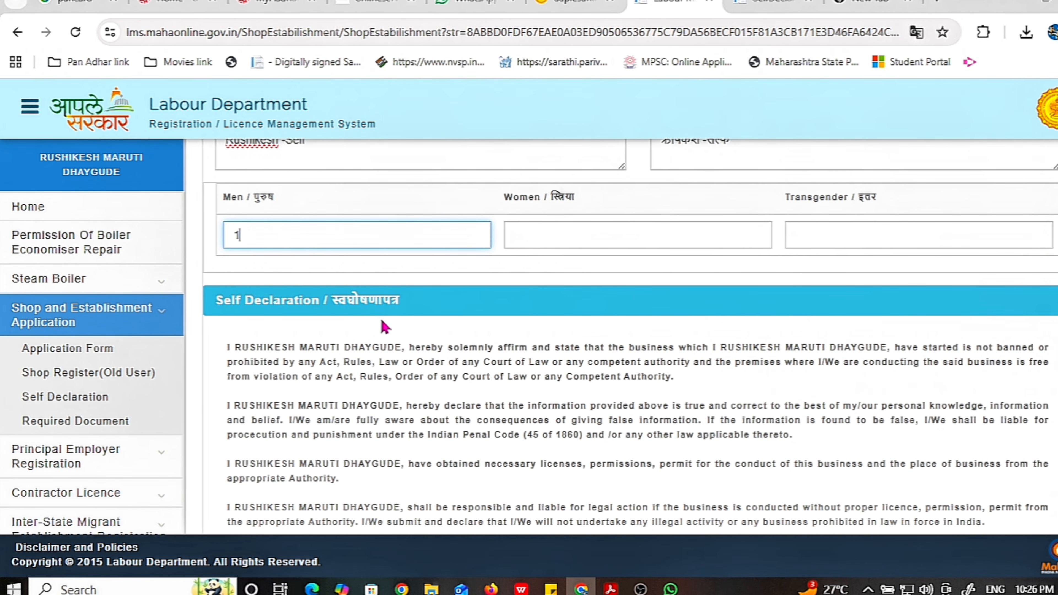
{"action": "scroll", "coordinate": [370, 322], "scroll_direction": "down", "scroll_amount": 7}
{"action": "scroll", "coordinate": [372, 329], "scroll_direction": "down", "scroll_amount": 10}
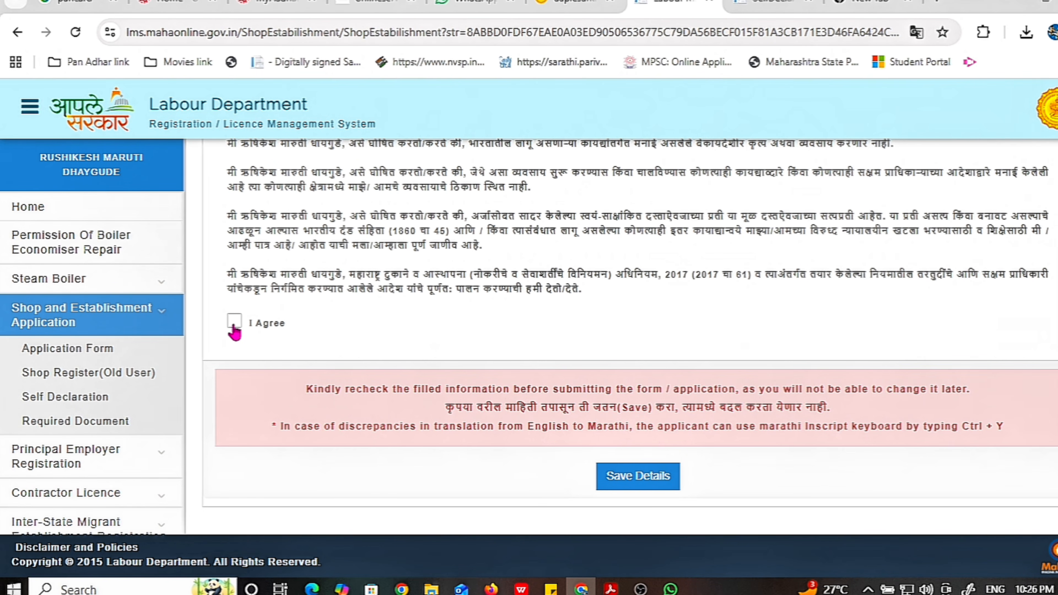
{"action": "left_click", "coordinate": [235, 329]}
{"action": "left_click", "coordinate": [638, 480]}
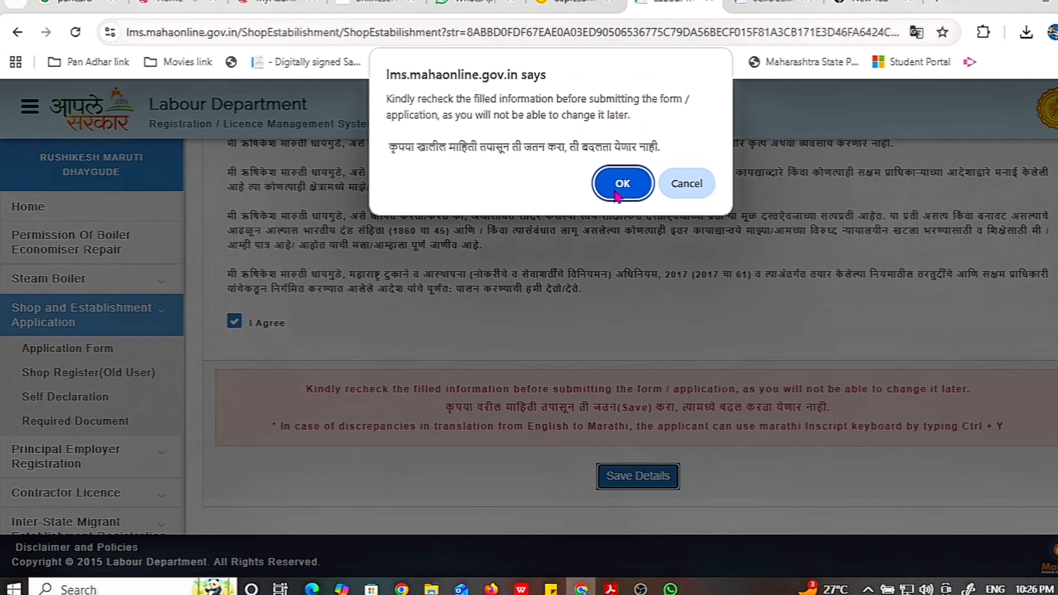
{"action": "left_click", "coordinate": [621, 184]}
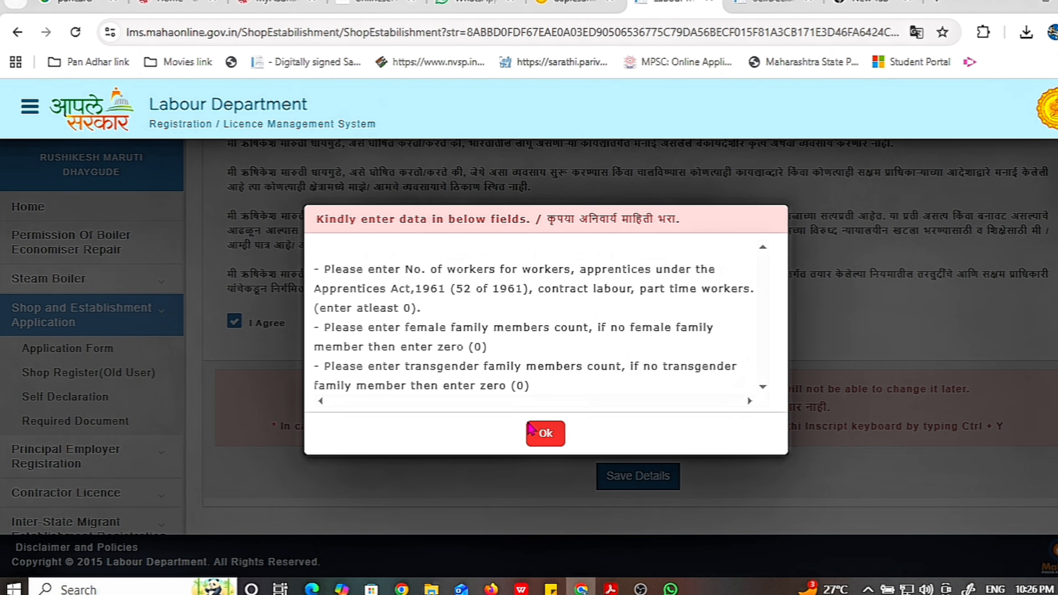
Dismiss the missing-data notice and enter 0 for women and transgender workers and all apprentices
{"action": "left_click", "coordinate": [541, 438]}
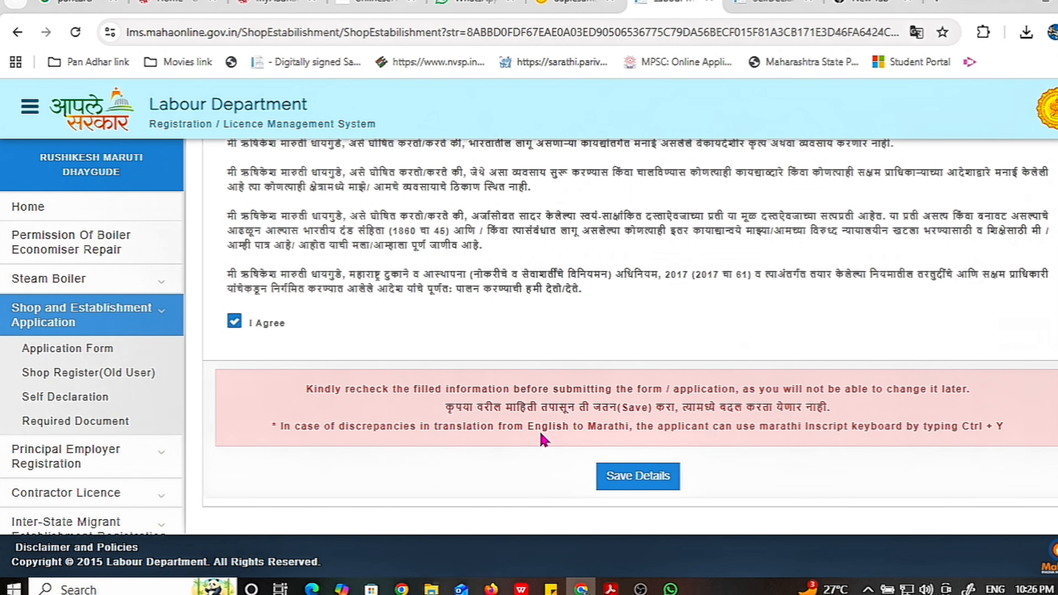
{"action": "left_click", "coordinate": [752, 217]}
{"action": "type", "text": "0"}
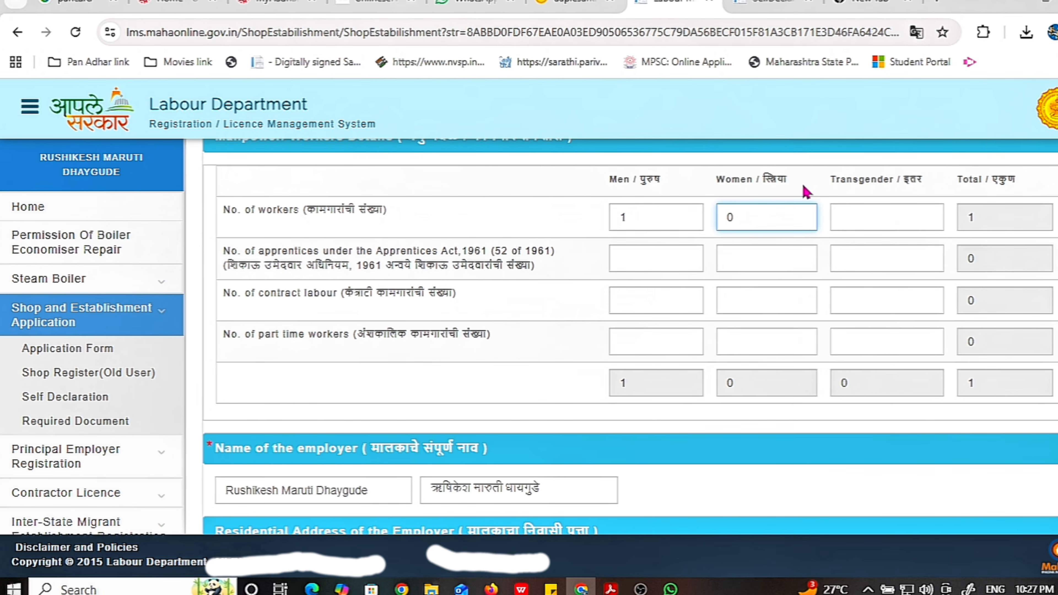
{"action": "left_click", "coordinate": [854, 214]}
{"action": "type", "text": "0"}
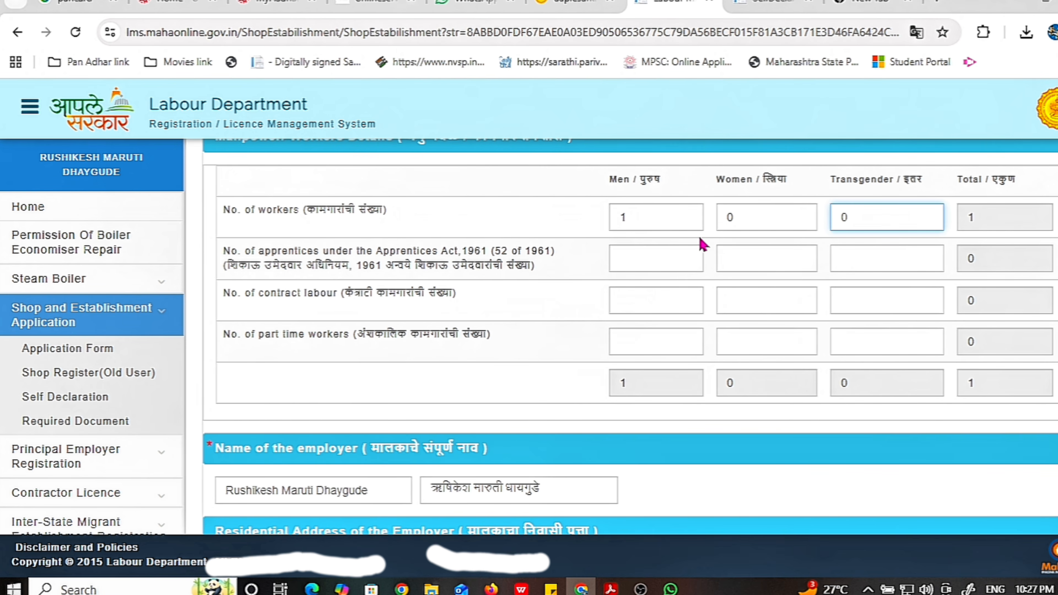
{"action": "left_click", "coordinate": [653, 258]}
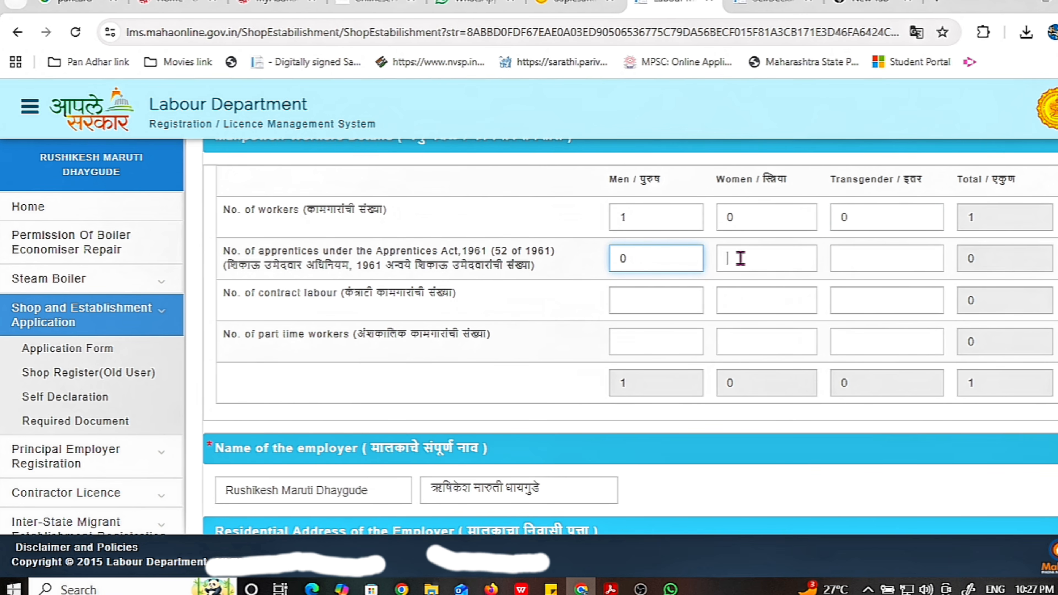
{"action": "left_click", "coordinate": [726, 263]}
{"action": "left_click", "coordinate": [871, 251]}
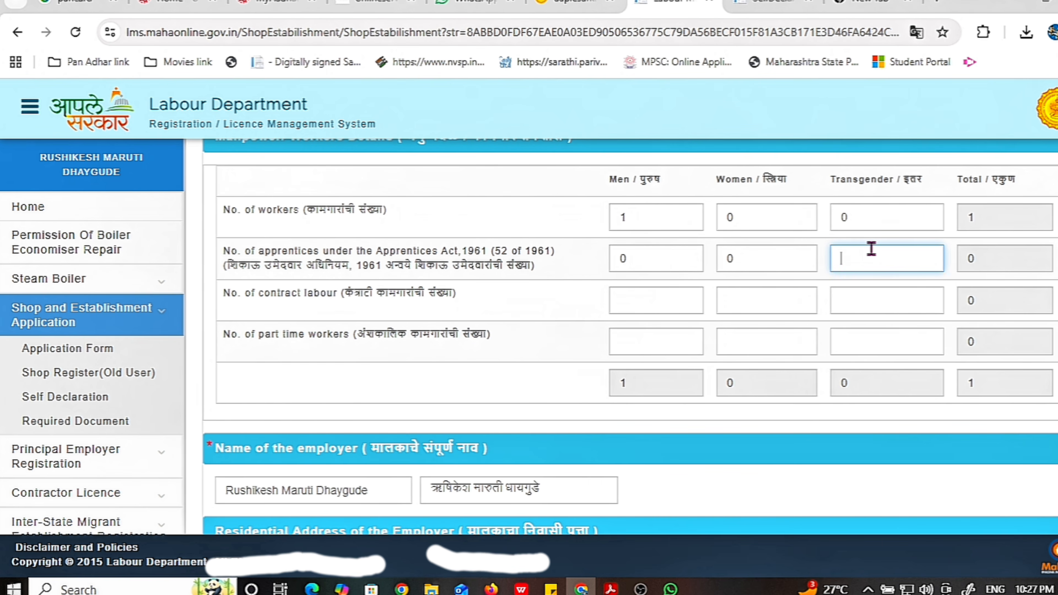
Enter 0 for men, women and transgender contract labour and part-time workers
{"action": "left_click", "coordinate": [644, 299]}
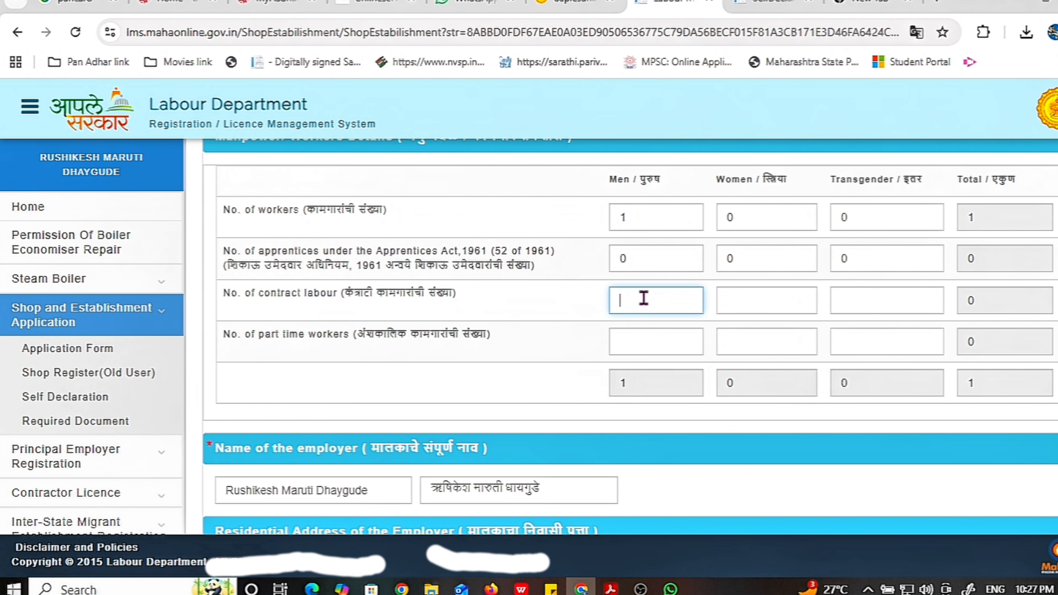
{"action": "left_click", "coordinate": [749, 311]}
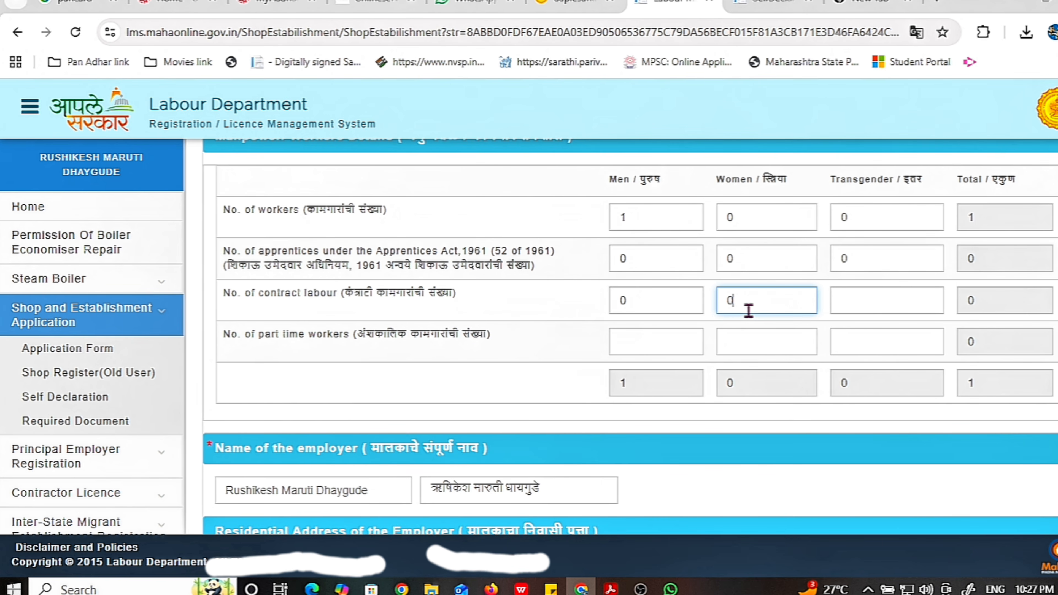
{"action": "left_click", "coordinate": [873, 304]}
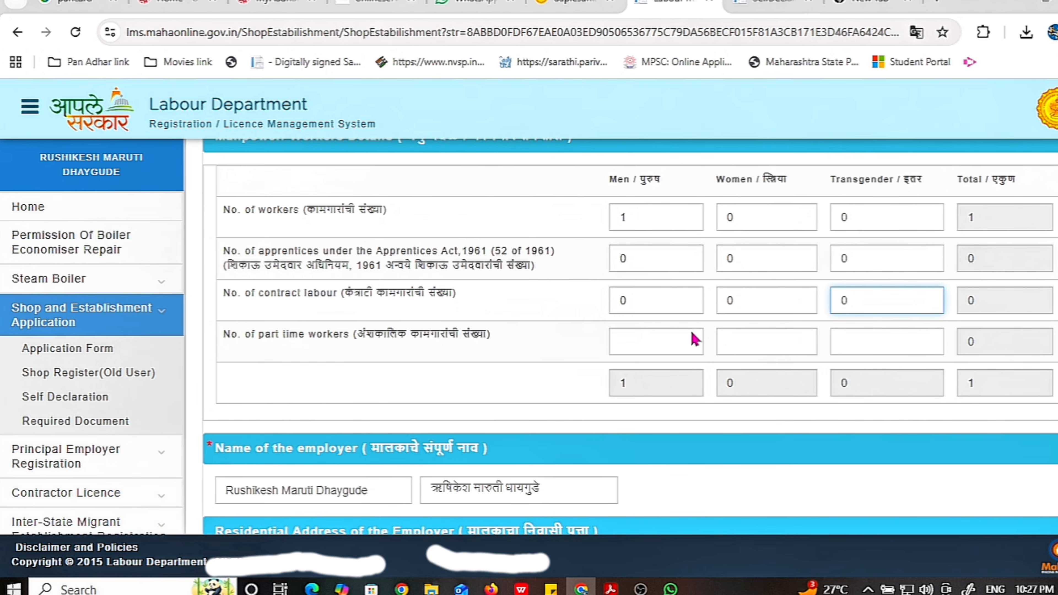
{"action": "left_click", "coordinate": [629, 351]}
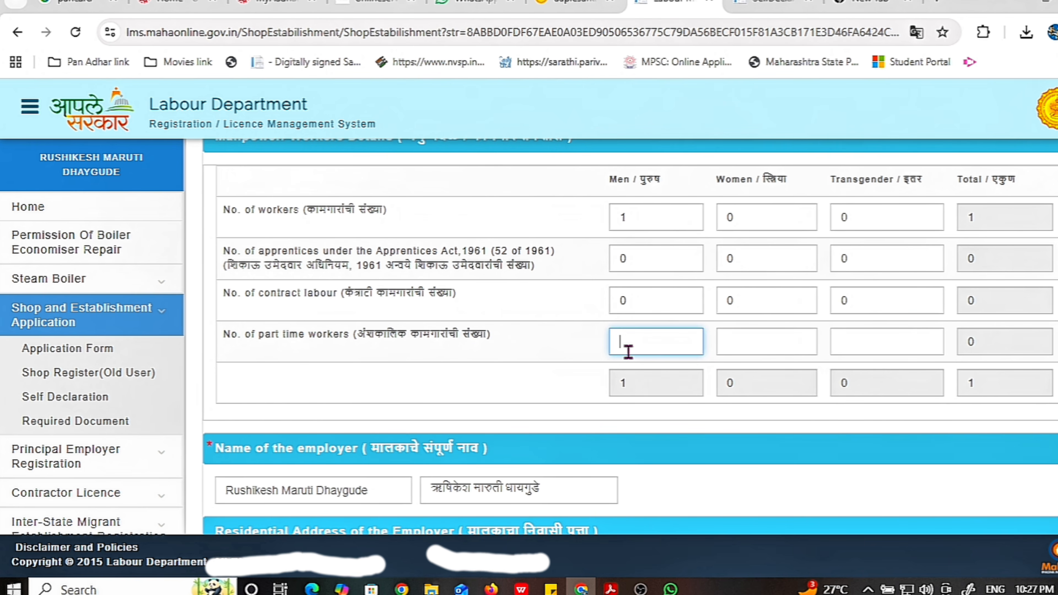
{"action": "left_click", "coordinate": [745, 348]}
{"action": "left_click", "coordinate": [857, 343]}
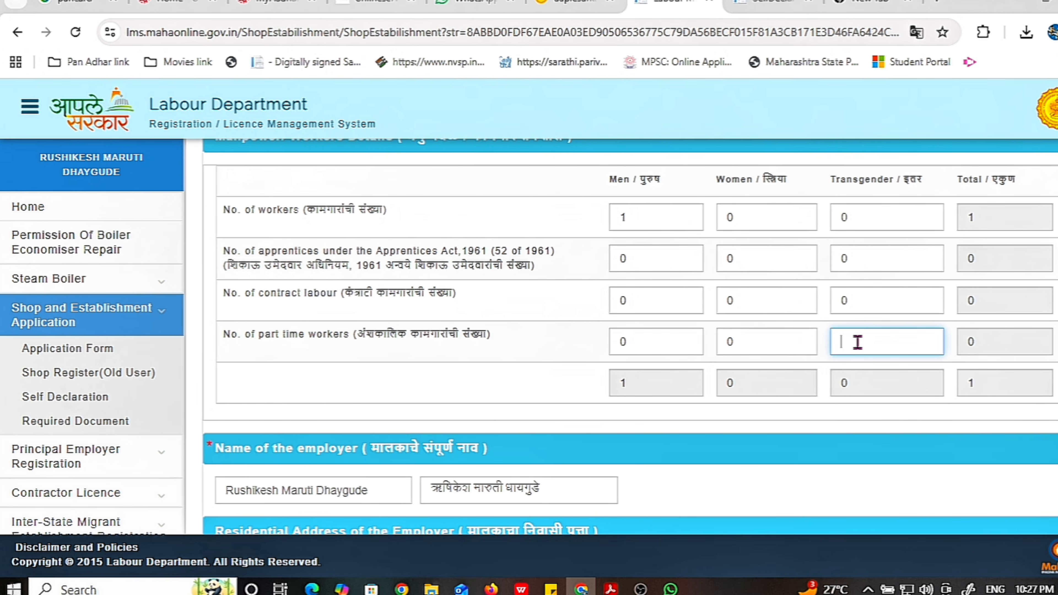
{"action": "scroll", "coordinate": [858, 343], "scroll_direction": "down", "scroll_amount": 20}
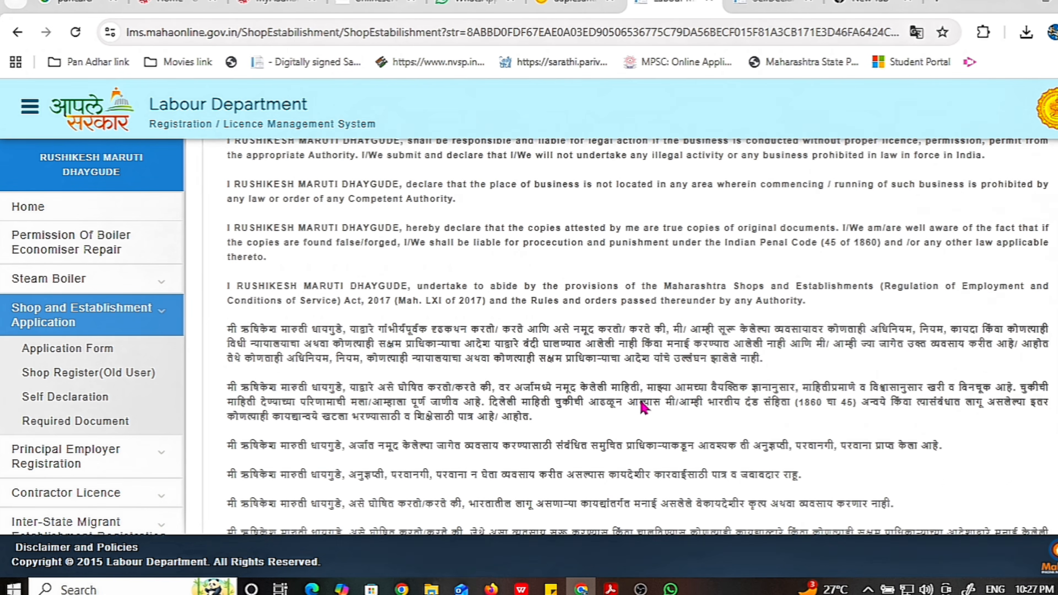
Attempt to save the application details and dismiss the missing family-count notice
{"action": "left_click", "coordinate": [628, 449]}
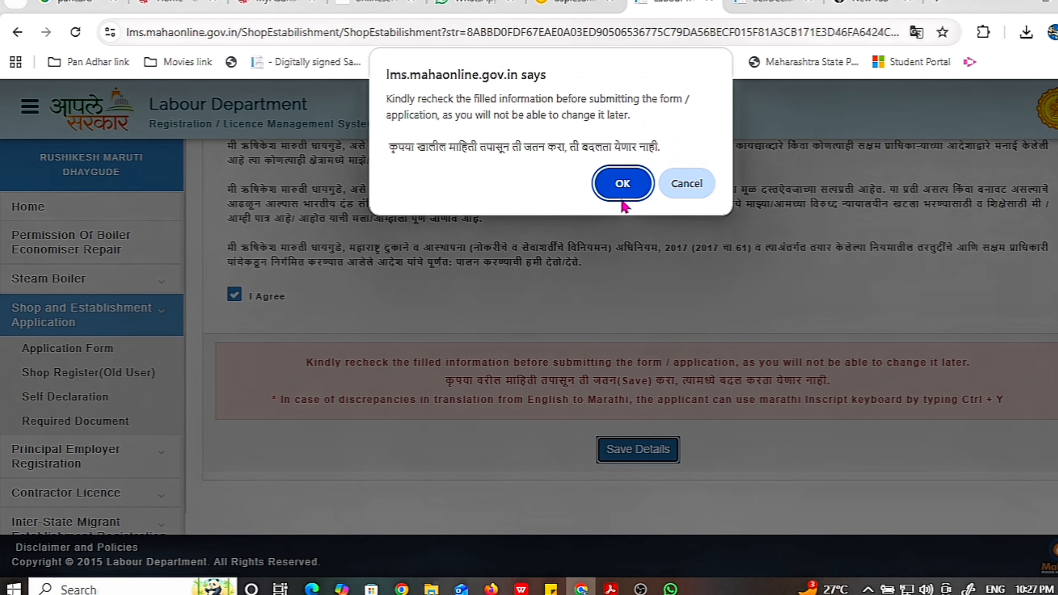
{"action": "left_click", "coordinate": [623, 184]}
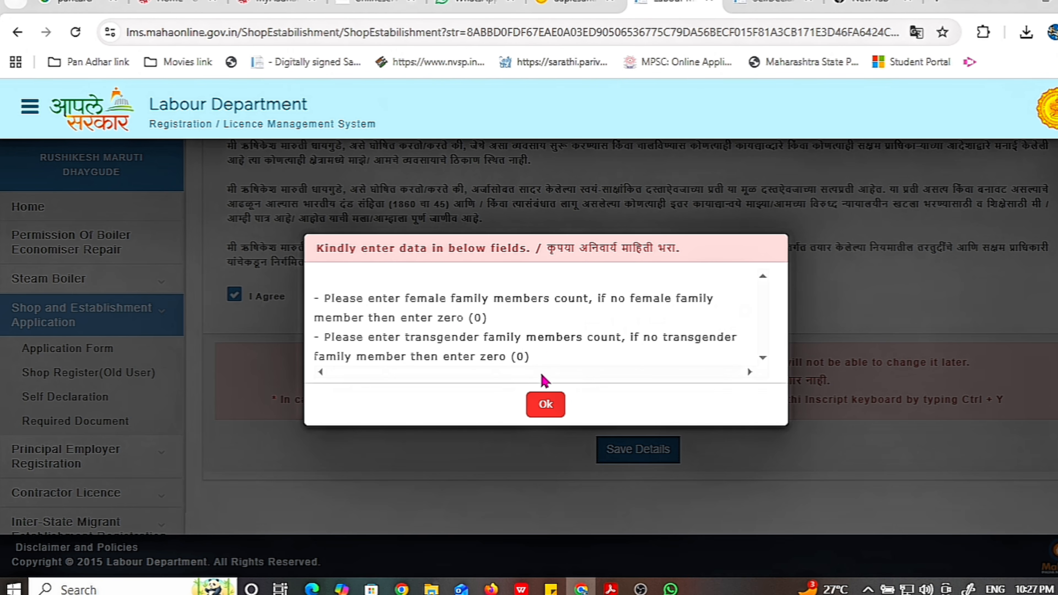
{"action": "left_click", "coordinate": [546, 403]}
Set the women and transgender family member counts to 0 and save the form again
{"action": "scroll", "coordinate": [602, 444], "scroll_direction": "up", "scroll_amount": 5}
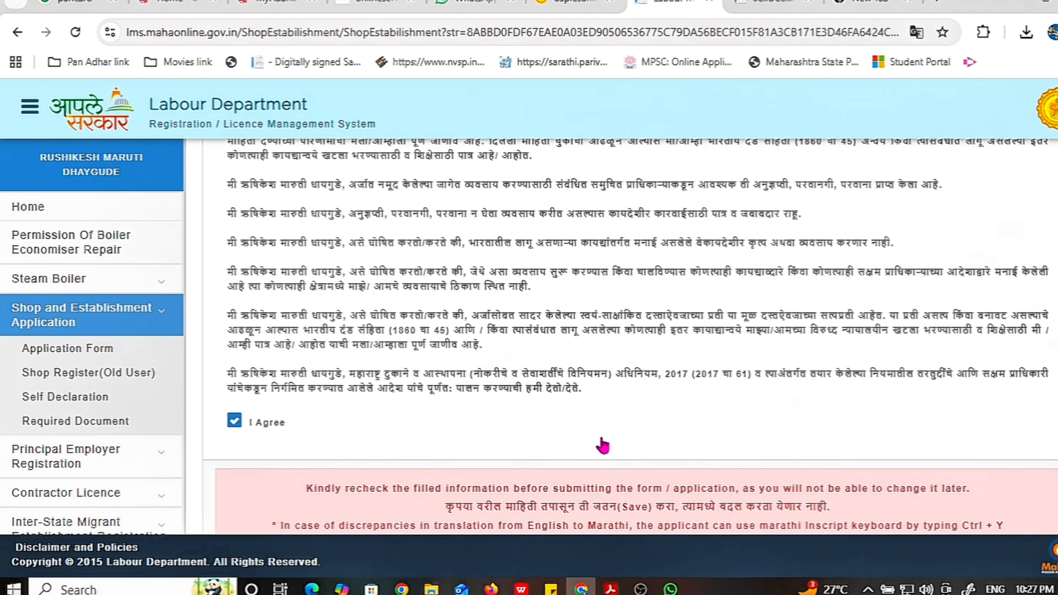
{"action": "scroll", "coordinate": [602, 444], "scroll_direction": "up", "scroll_amount": 8}
{"action": "scroll", "coordinate": [602, 442], "scroll_direction": "down", "scroll_amount": 2}
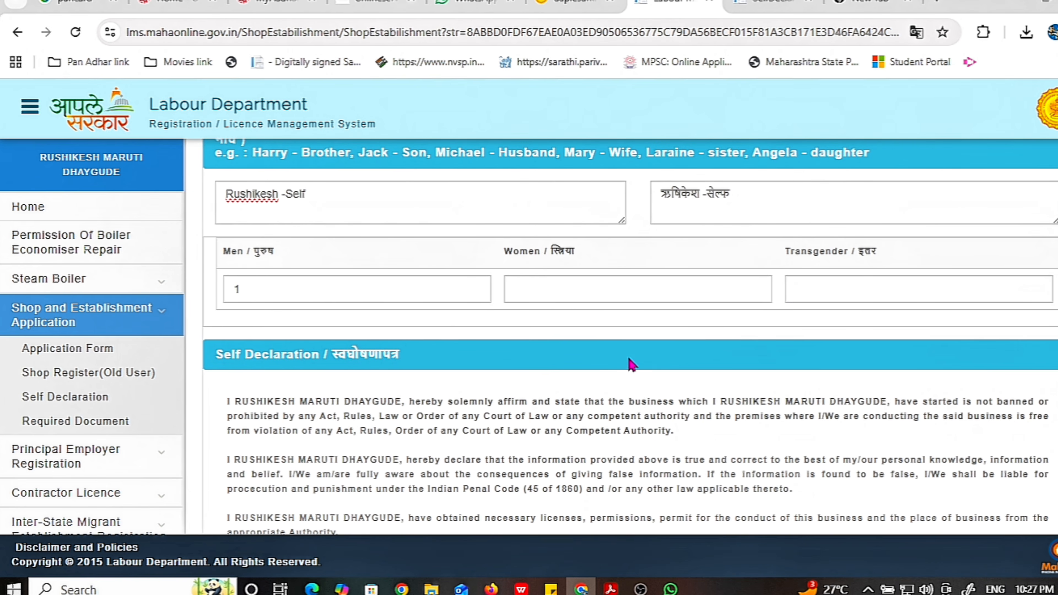
{"action": "left_click", "coordinate": [569, 289]}
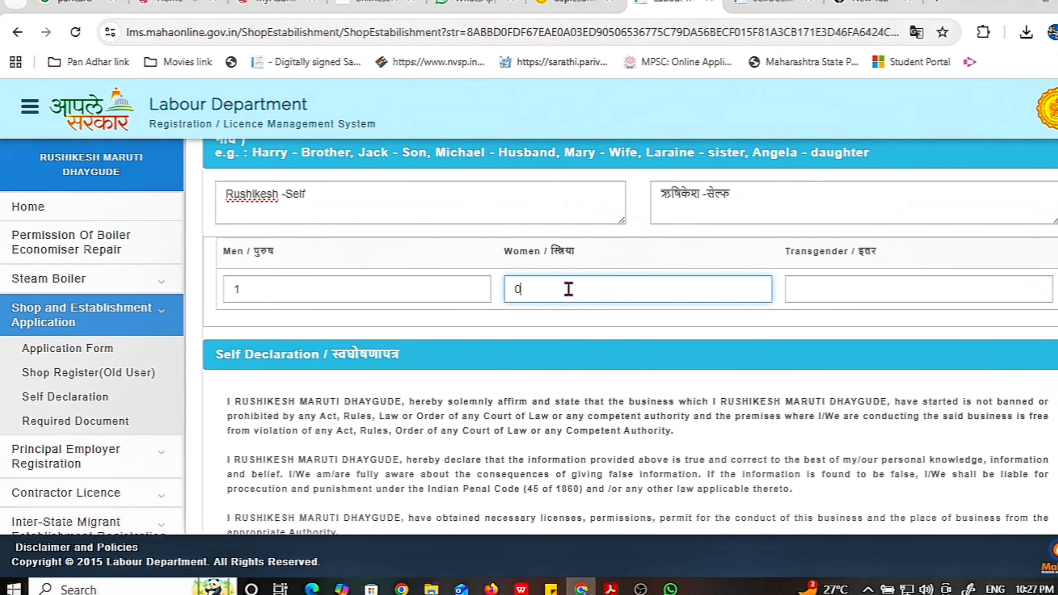
{"action": "type", "text": "0"}
{"action": "left_click", "coordinate": [813, 295]}
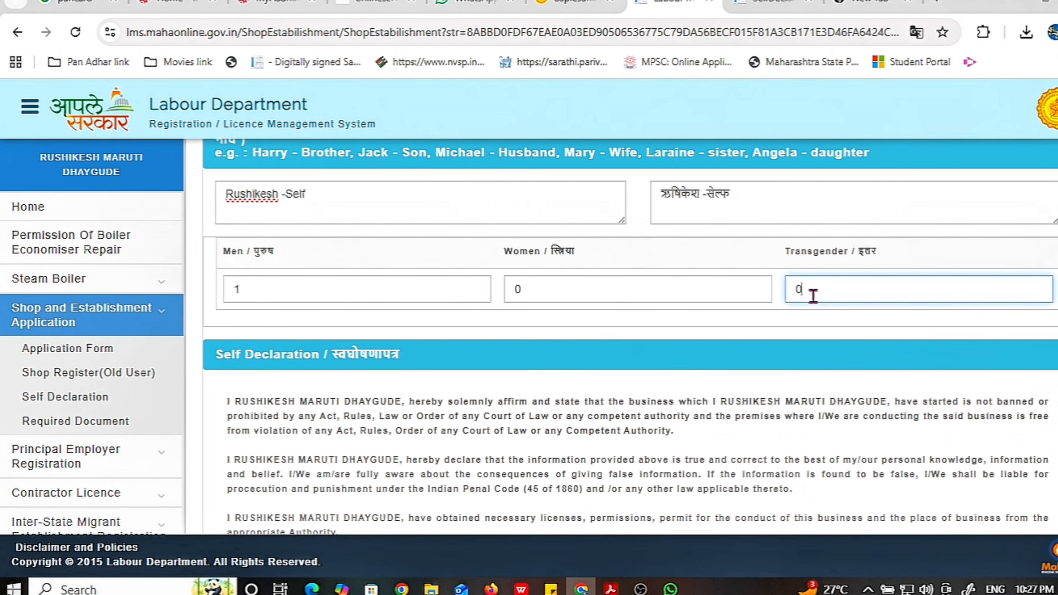
{"action": "scroll", "coordinate": [804, 317], "scroll_direction": "down", "scroll_amount": 10}
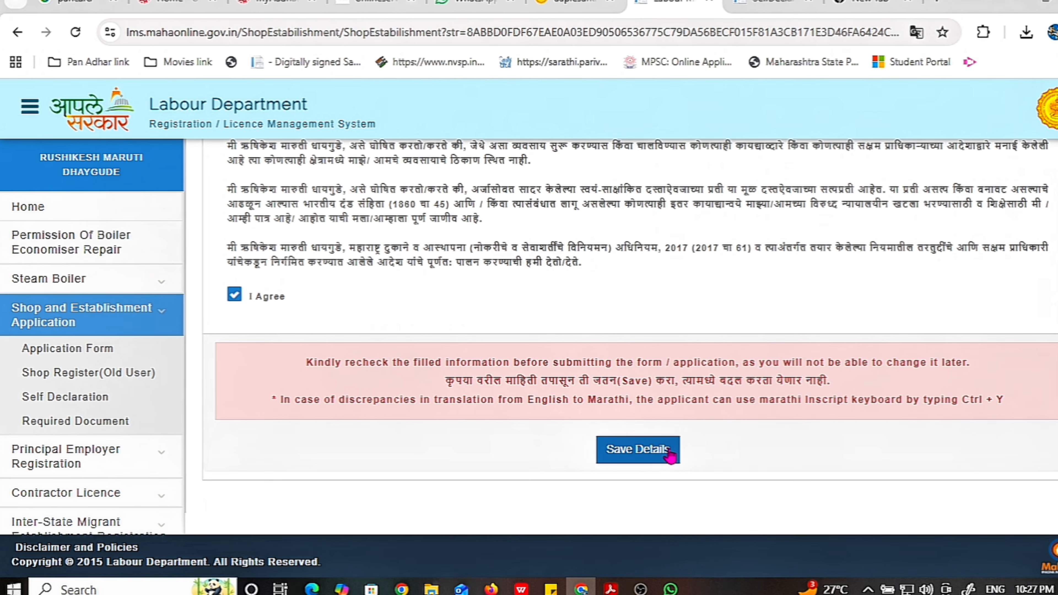
{"action": "left_click", "coordinate": [670, 456]}
Confirm the final save, select the new application ID, and close the success message
{"action": "left_click", "coordinate": [610, 187]}
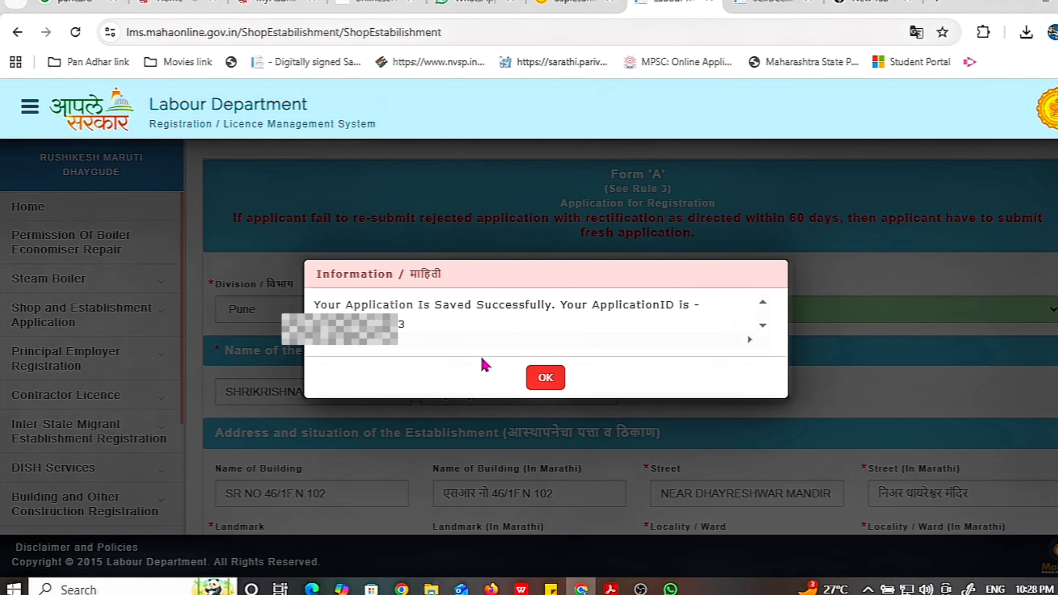
{"action": "double_click", "coordinate": [374, 329]}
{"action": "left_click", "coordinate": [538, 378]}
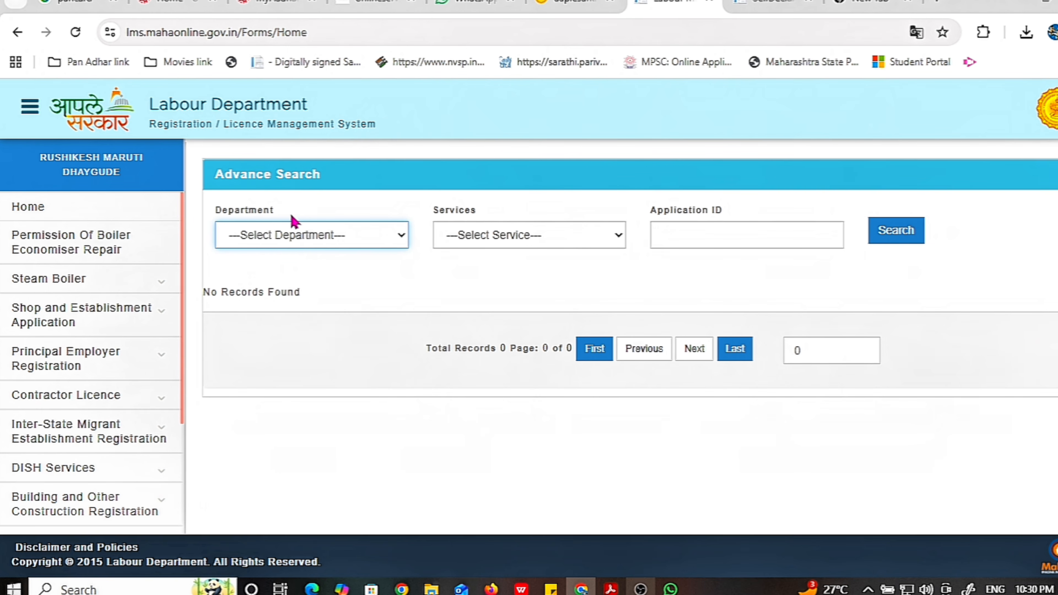
Search applications with Department SHOP and service Registration of Shop and Establishment
{"action": "left_click", "coordinate": [276, 235]}
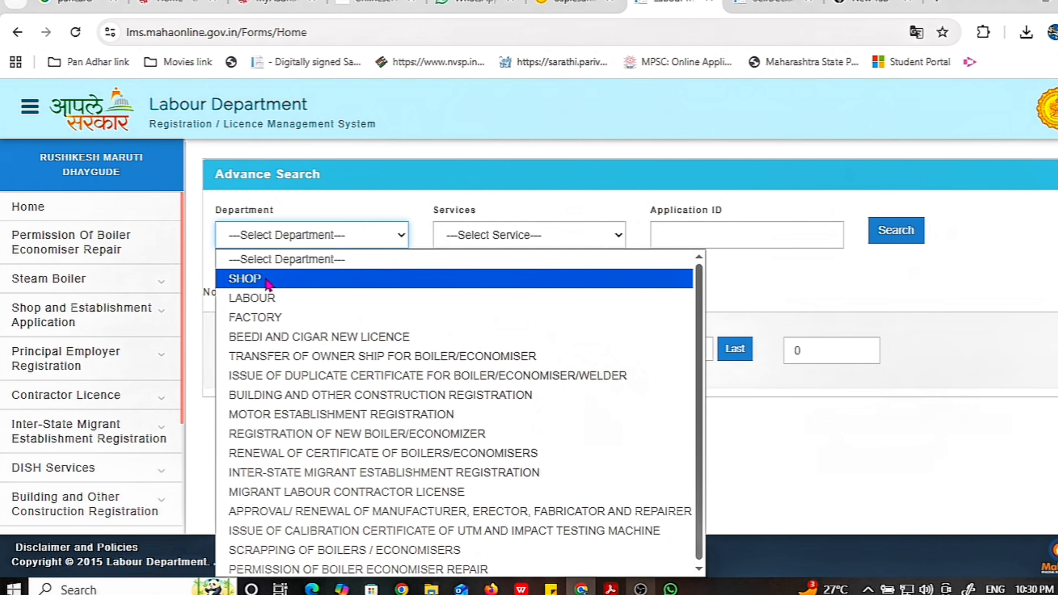
{"action": "left_click", "coordinate": [268, 279]}
{"action": "left_click", "coordinate": [482, 246]}
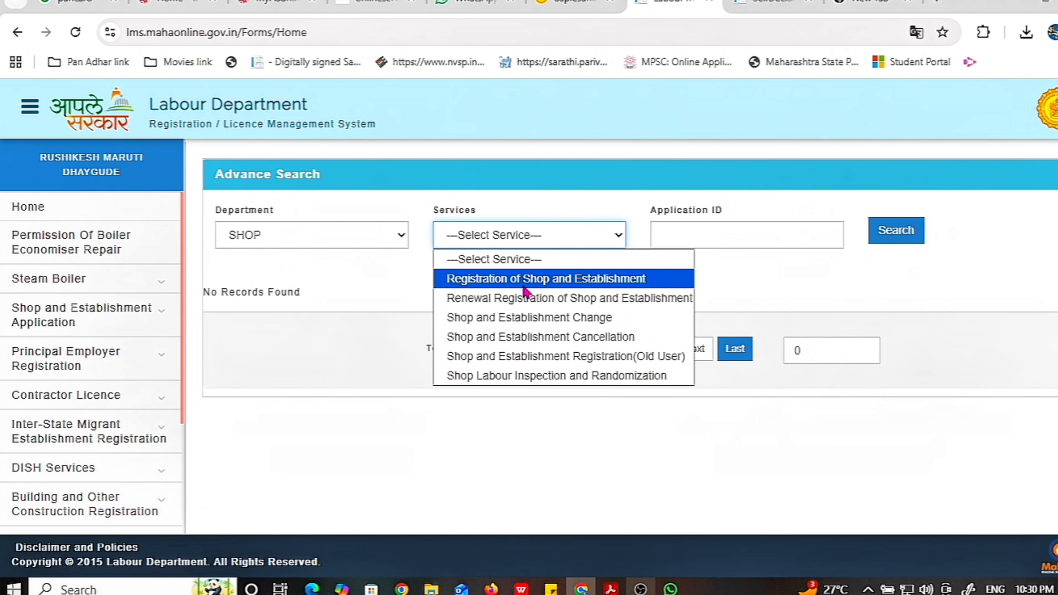
{"action": "left_click", "coordinate": [579, 288]}
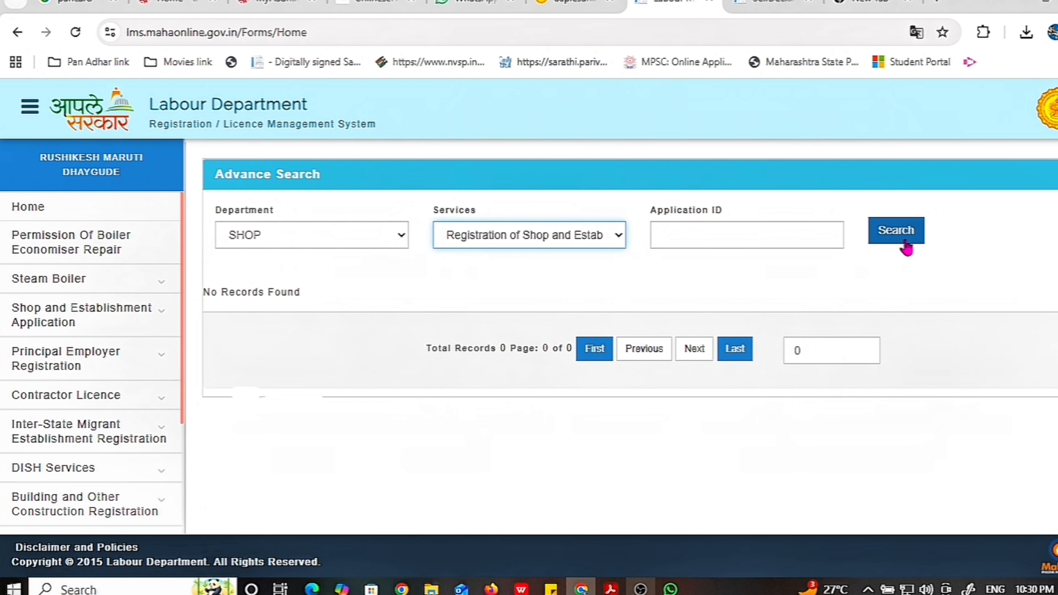
{"action": "left_click", "coordinate": [896, 231]}
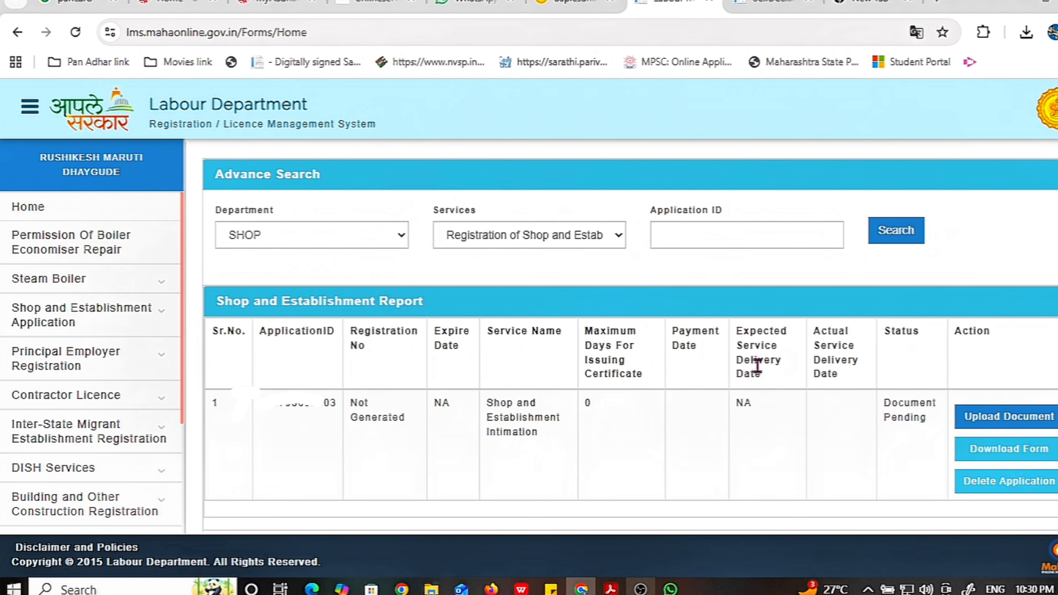
{"action": "scroll", "coordinate": [742, 377], "scroll_direction": "down", "scroll_amount": 2}
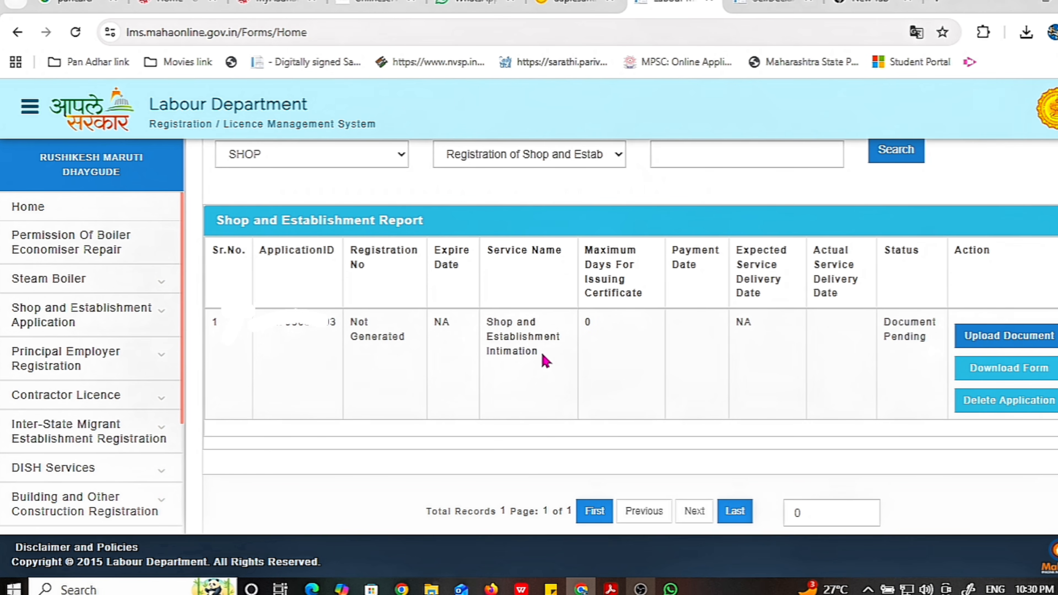
Open Upload Document for the pending application and view the photo and ID proof sections
{"action": "left_click", "coordinate": [995, 344]}
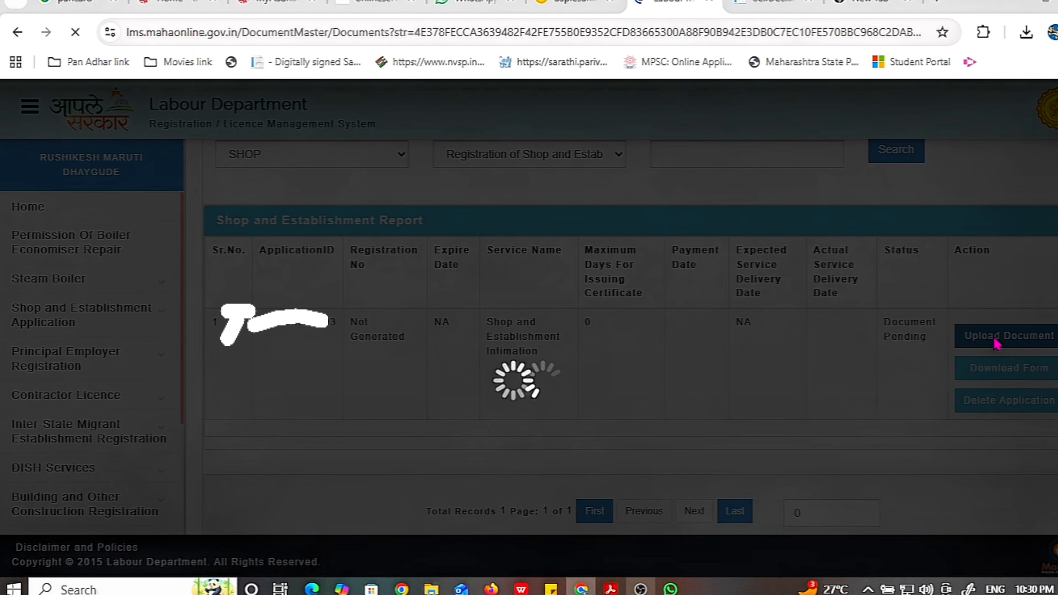
{"action": "scroll", "coordinate": [712, 345], "scroll_direction": "down", "scroll_amount": 3}
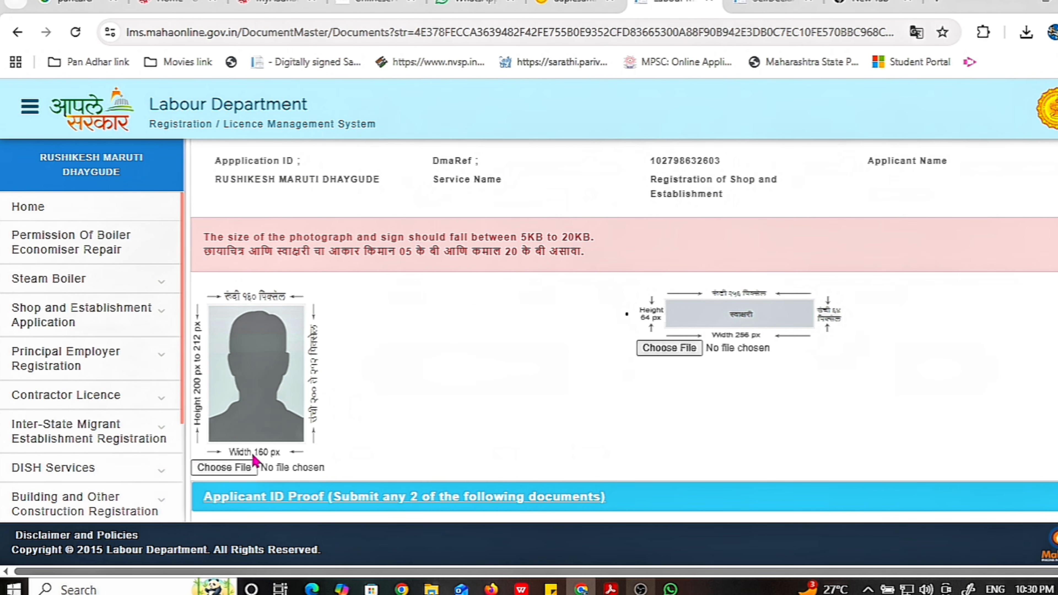
{"action": "scroll", "coordinate": [300, 437], "scroll_direction": "down", "scroll_amount": 2}
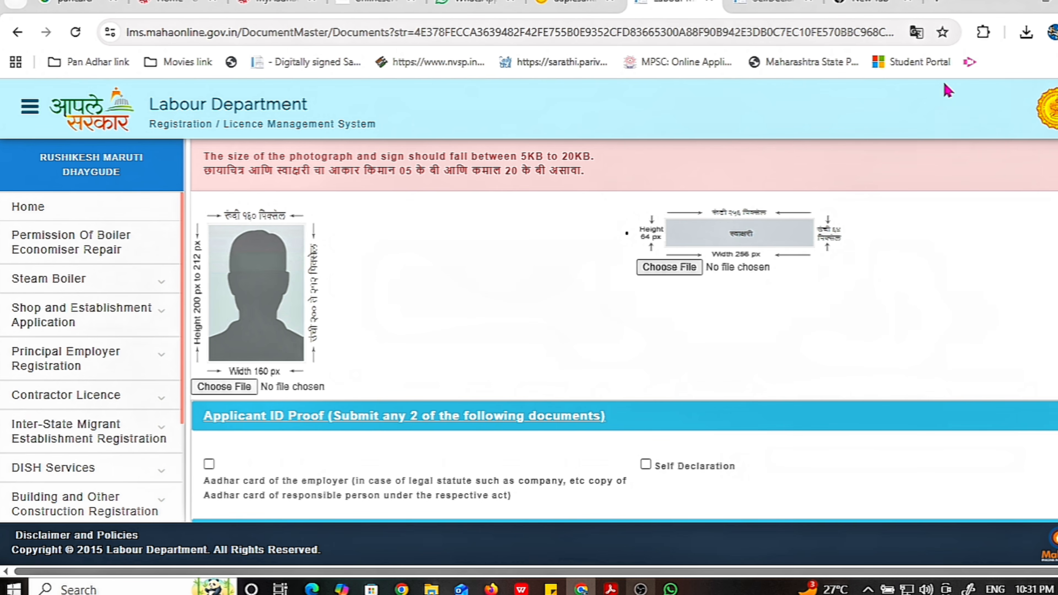
Search Google for 'photo size' and open Pi7's Reduce Image Size In KB page
{"action": "left_click", "coordinate": [942, 5]}
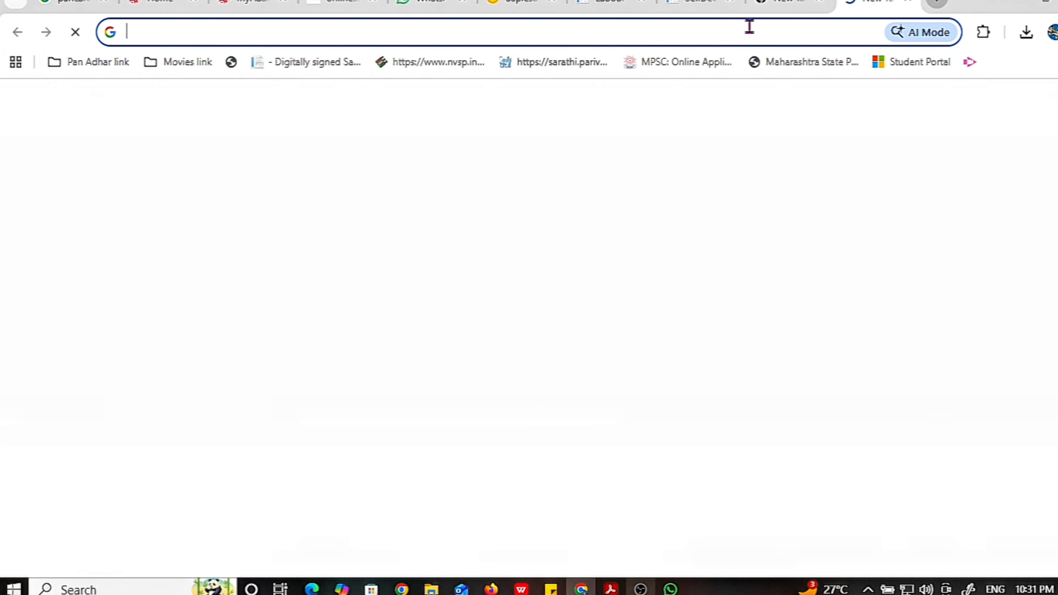
{"action": "left_click", "coordinate": [506, 37]}
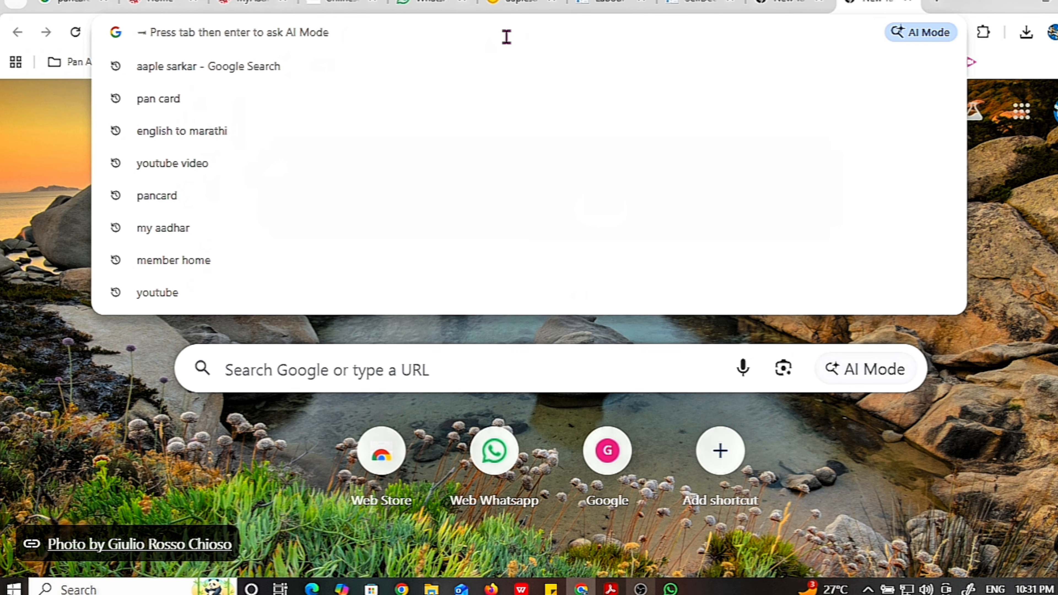
{"action": "type", "text": "photo"}
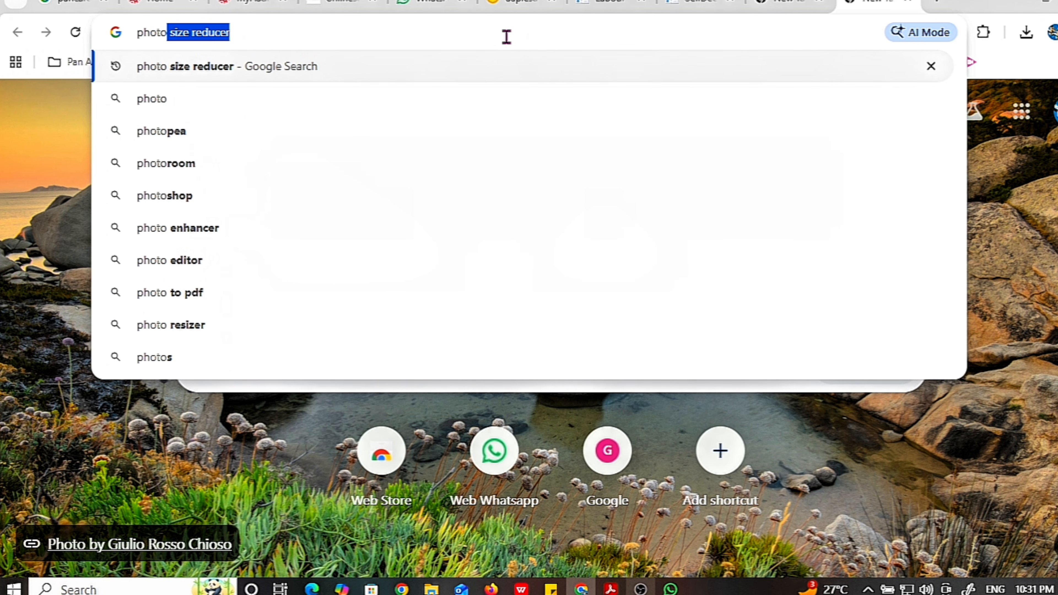
{"action": "type", "text": " si"}
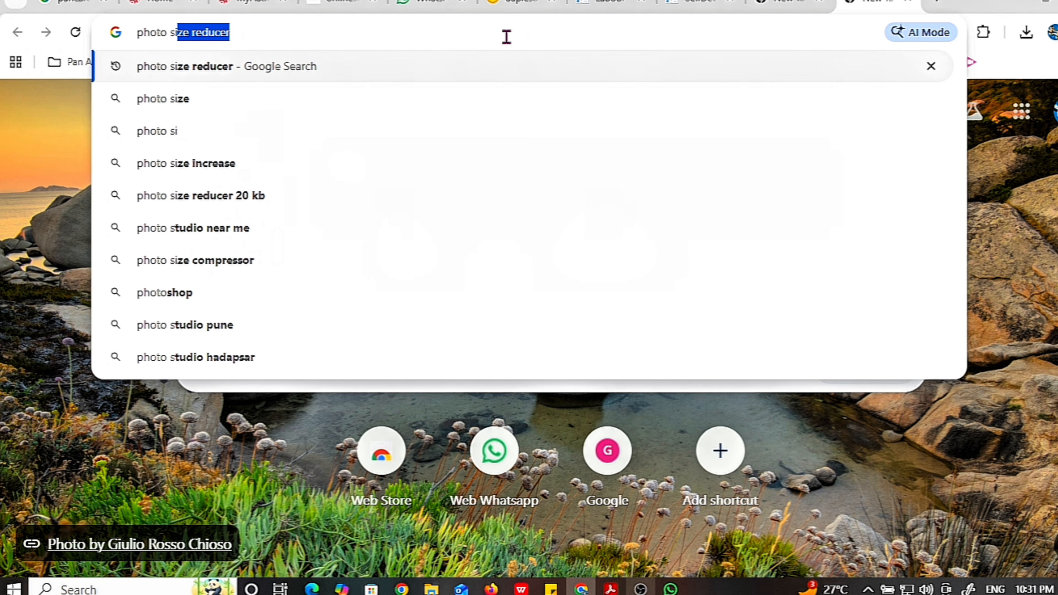
{"action": "type", "text": "ze"}
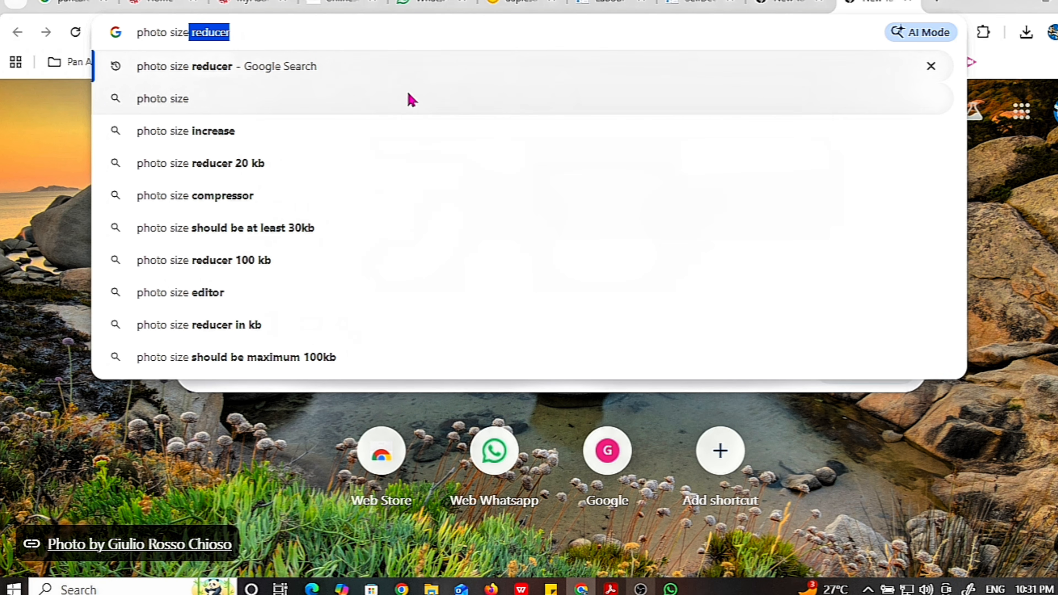
{"action": "left_click", "coordinate": [323, 111]}
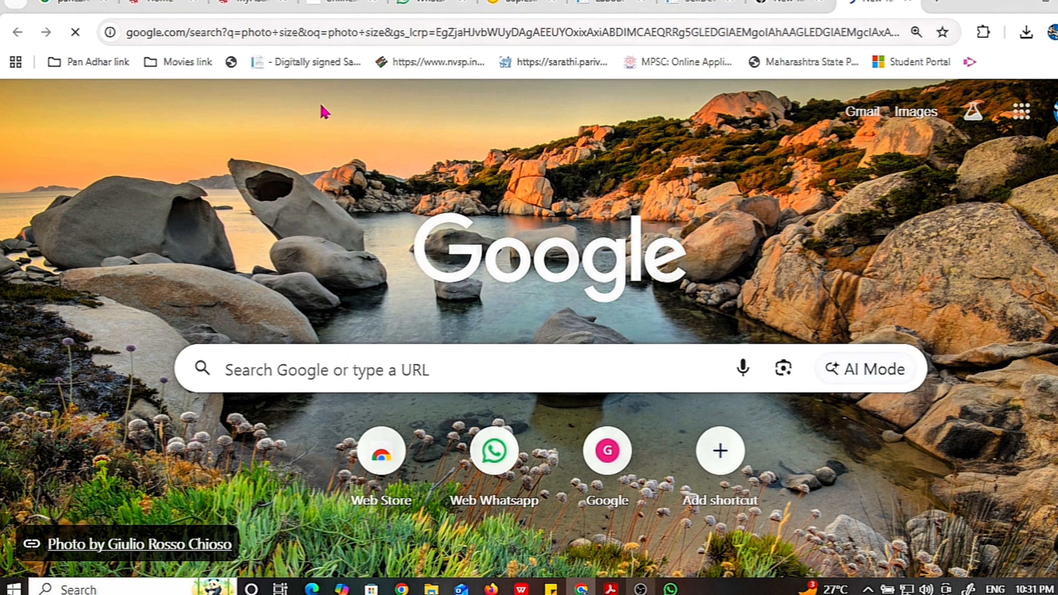
{"action": "scroll", "coordinate": [299, 309], "scroll_direction": "down", "scroll_amount": 6}
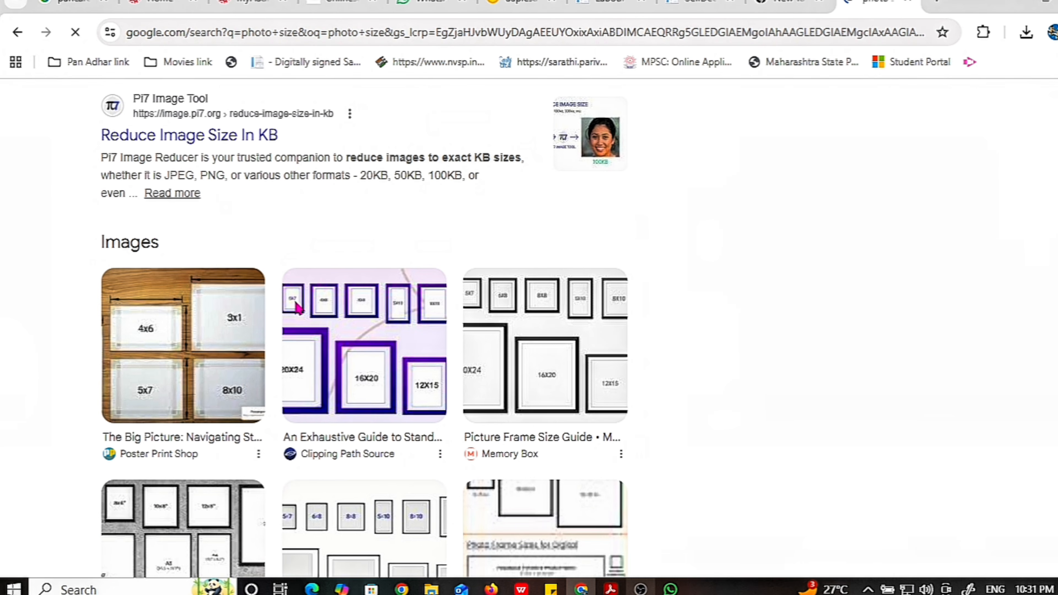
{"action": "scroll", "coordinate": [295, 285], "scroll_direction": "up", "scroll_amount": 4}
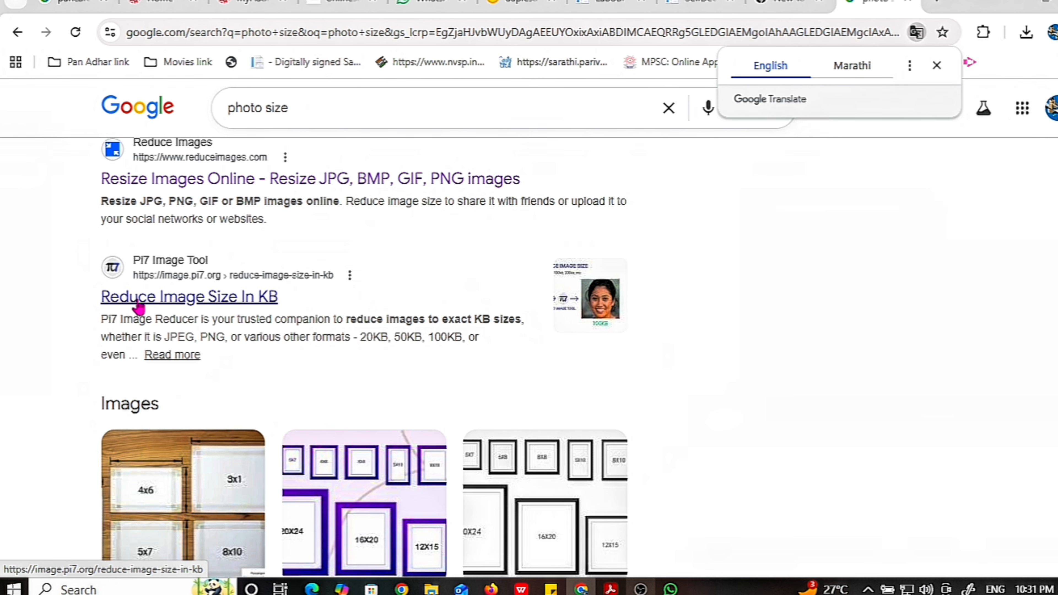
{"action": "left_click", "coordinate": [139, 299]}
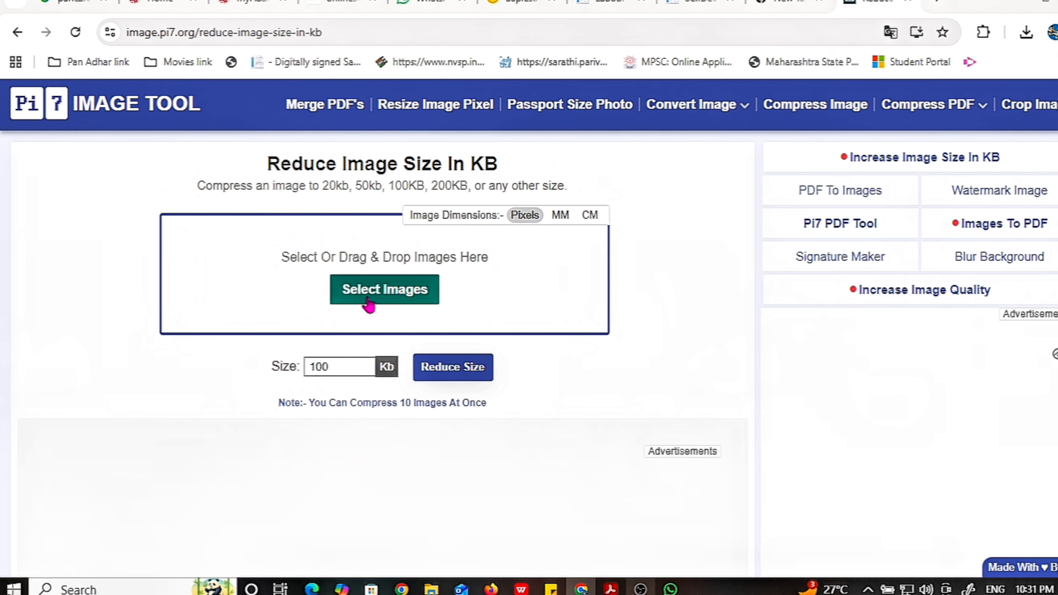
Load the applicant's photo and resize it to 160 × 200 px without keeping aspect ratio
{"action": "left_click", "coordinate": [377, 306]}
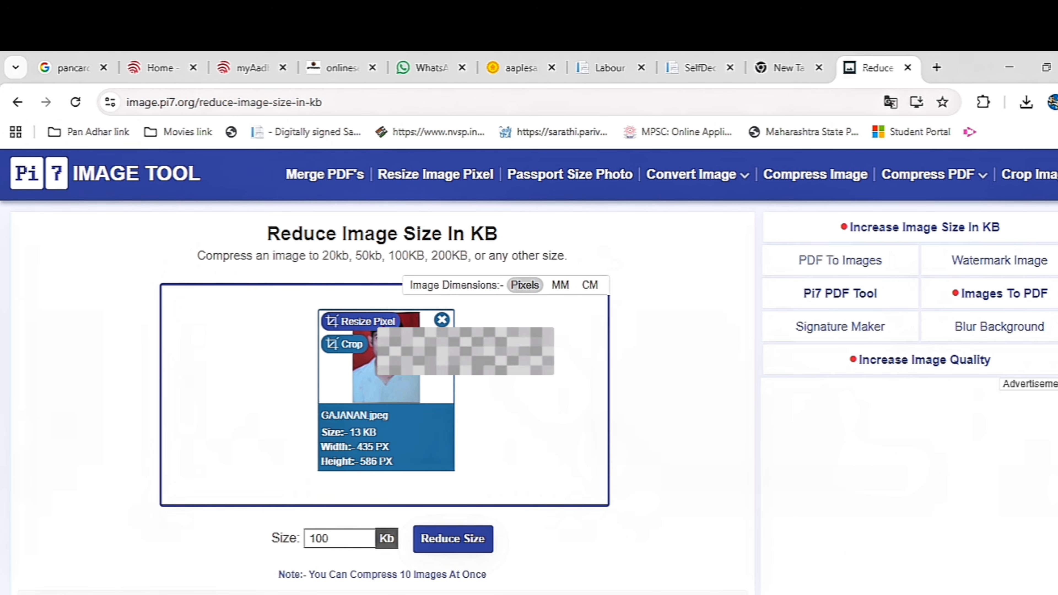
{"action": "left_click", "coordinate": [366, 323]}
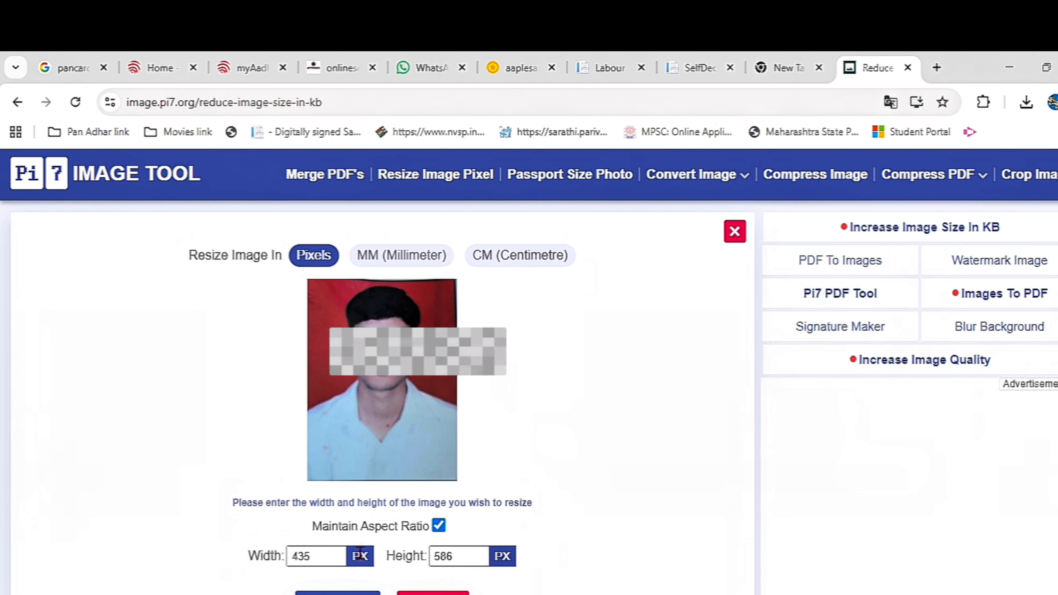
{"action": "left_click", "coordinate": [439, 528]}
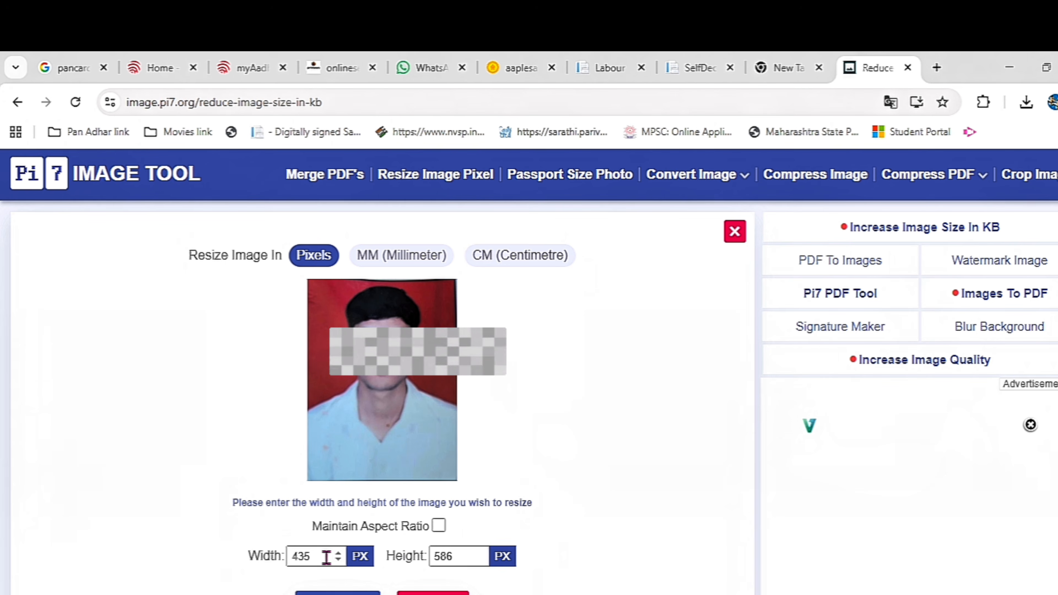
{"action": "double_click", "coordinate": [307, 557]}
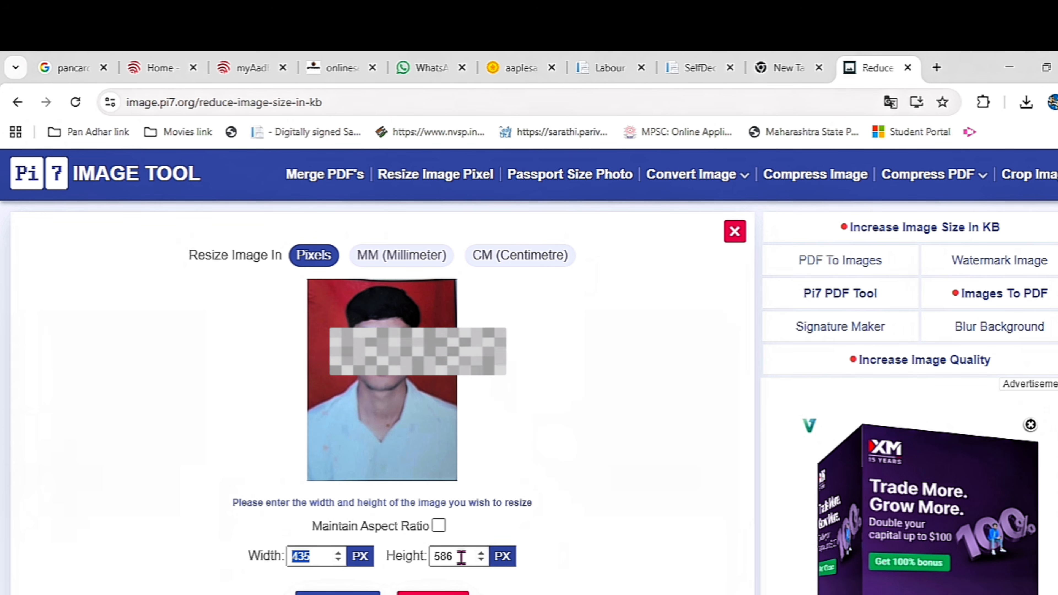
{"action": "double_click", "coordinate": [448, 557]}
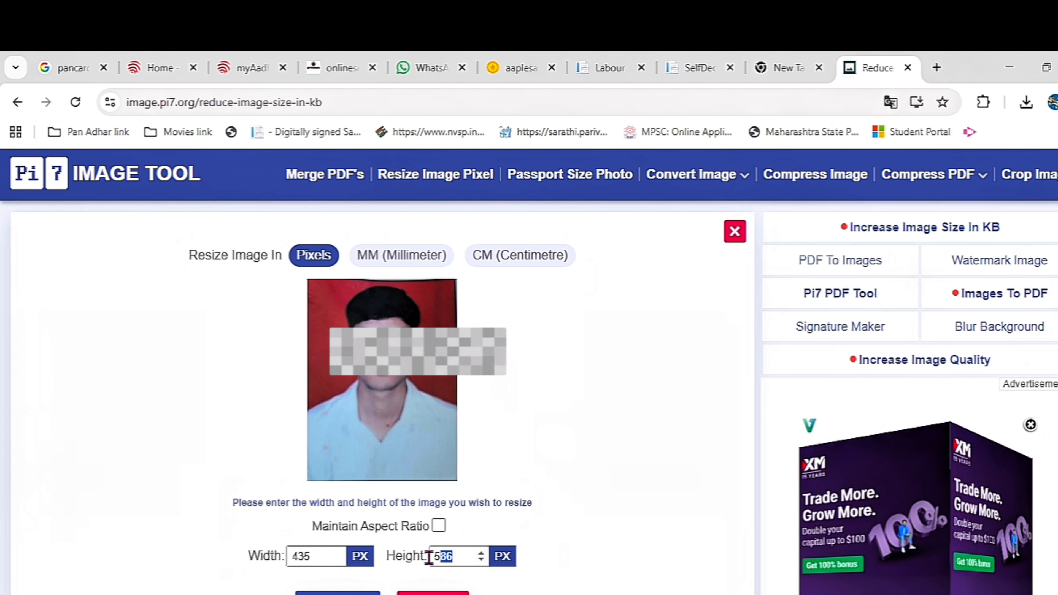
{"action": "type", "text": "200"}
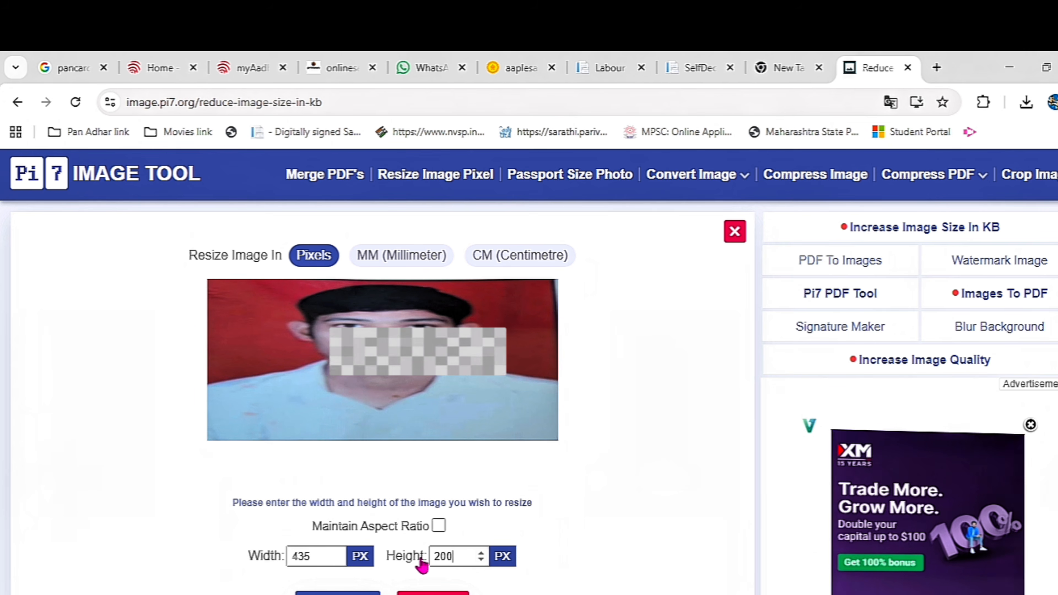
{"action": "left_click_drag", "start_coordinate": [313, 558], "coordinate": [257, 558]}
{"action": "type", "text": "160"}
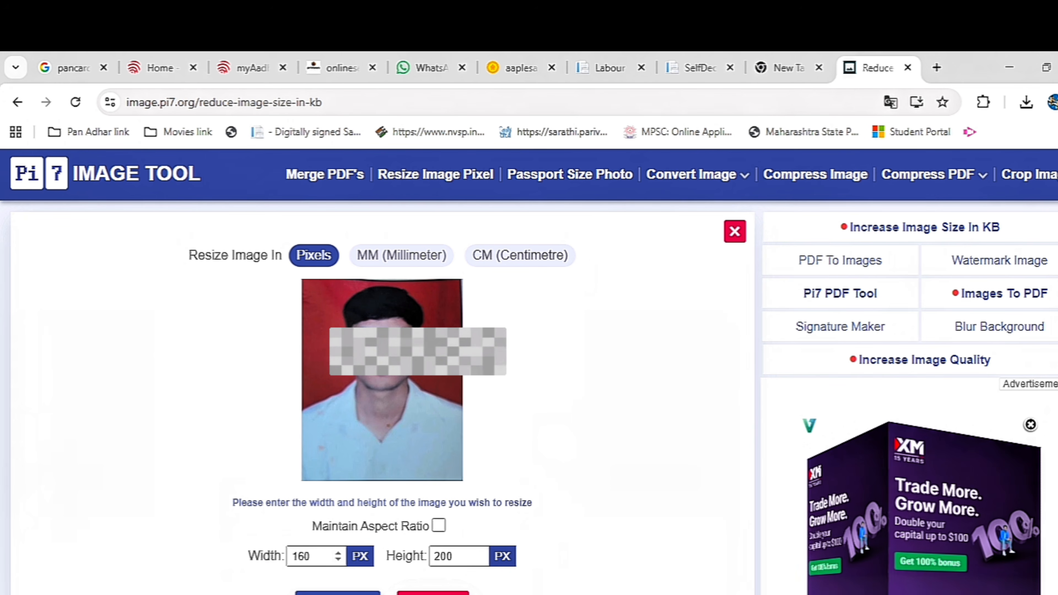
{"action": "scroll", "coordinate": [348, 588], "scroll_direction": "down", "scroll_amount": 2}
{"action": "left_click", "coordinate": [346, 534]}
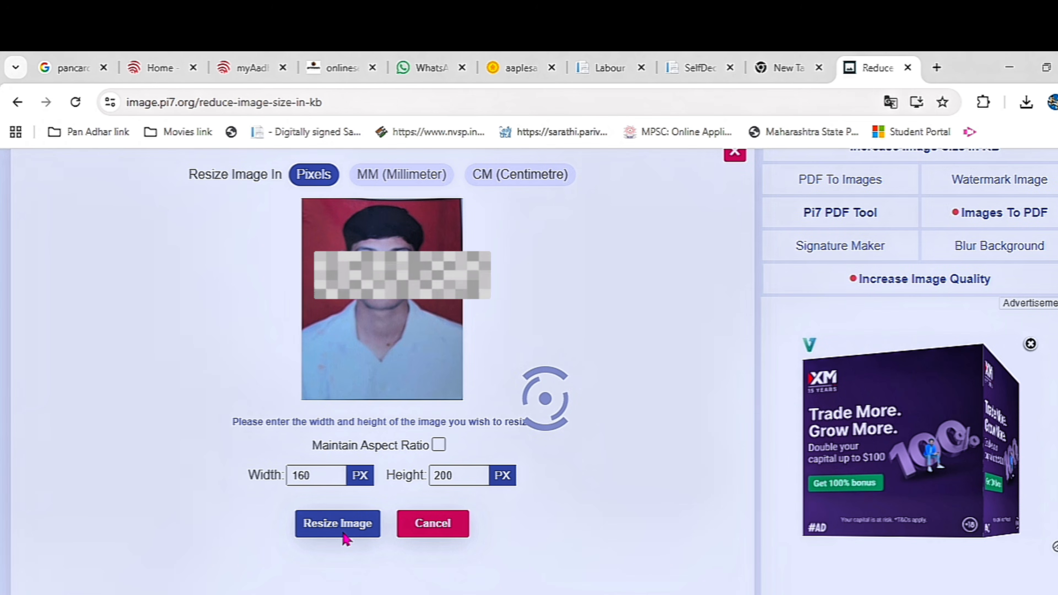
Compress the resized photo to an 18 KB target and download the result
{"action": "left_click_drag", "start_coordinate": [350, 458], "coordinate": [279, 458]}
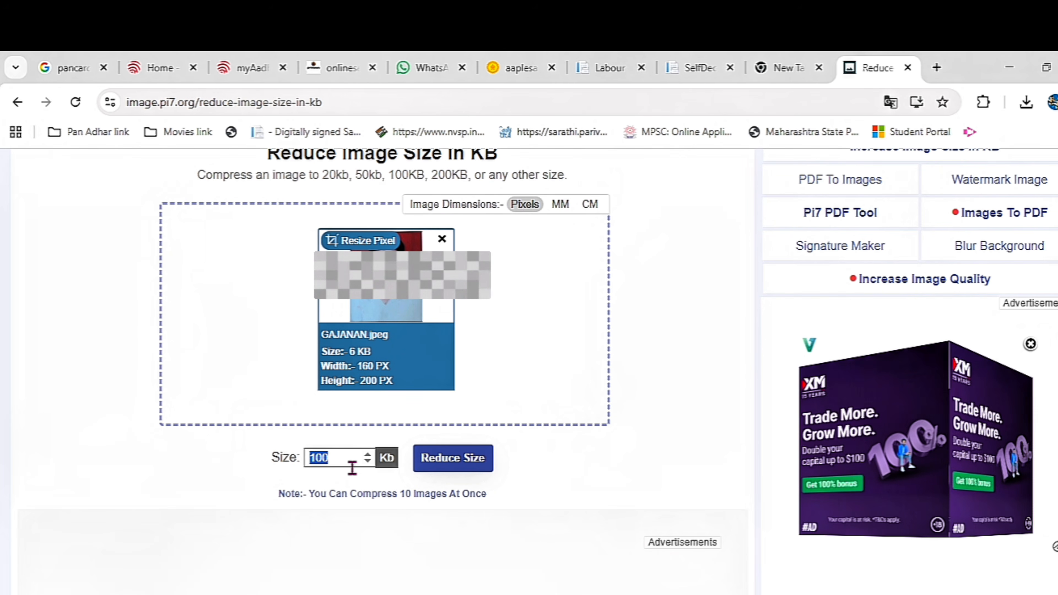
{"action": "type", "text": "18"}
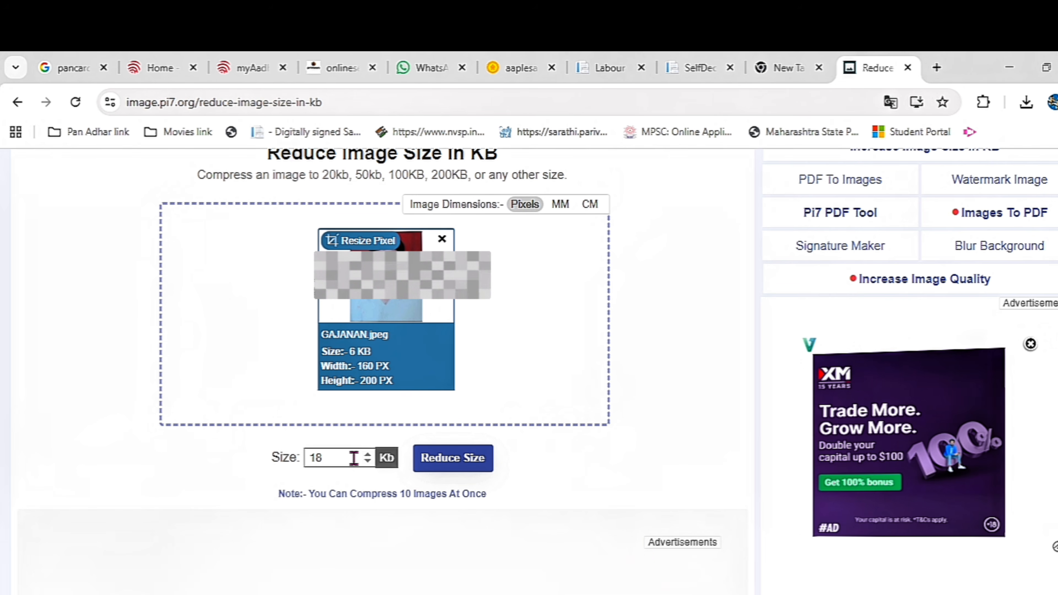
{"action": "left_click", "coordinate": [455, 465]}
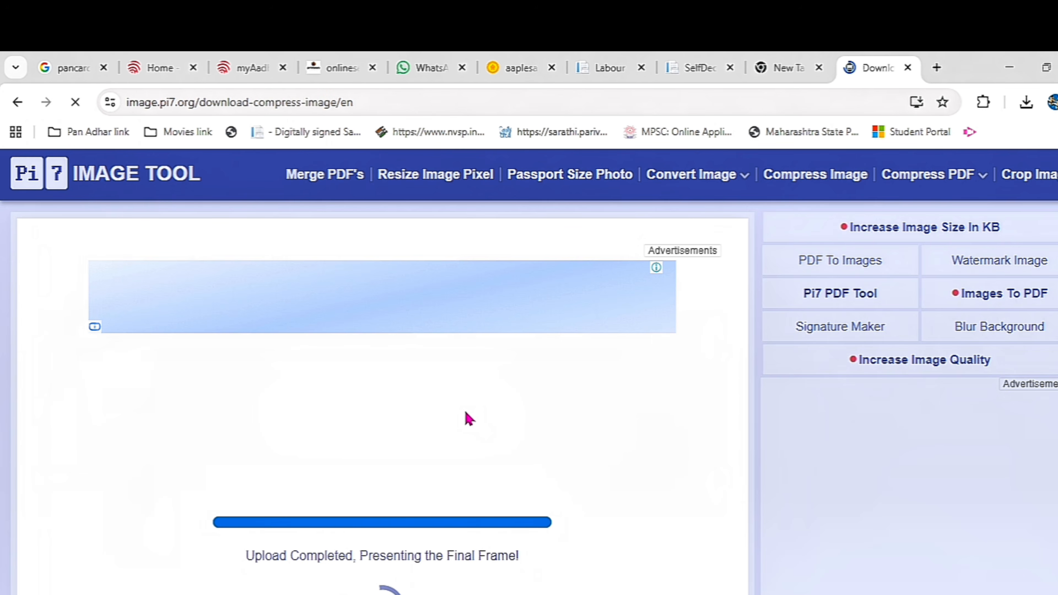
{"action": "scroll", "coordinate": [467, 407], "scroll_direction": "down", "scroll_amount": 3}
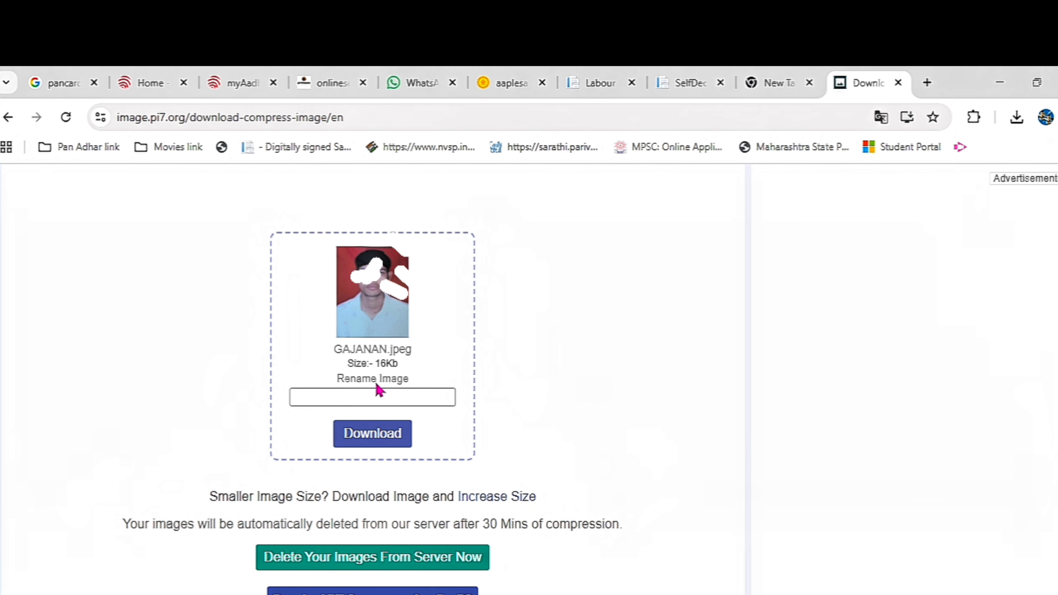
{"action": "left_click", "coordinate": [381, 436]}
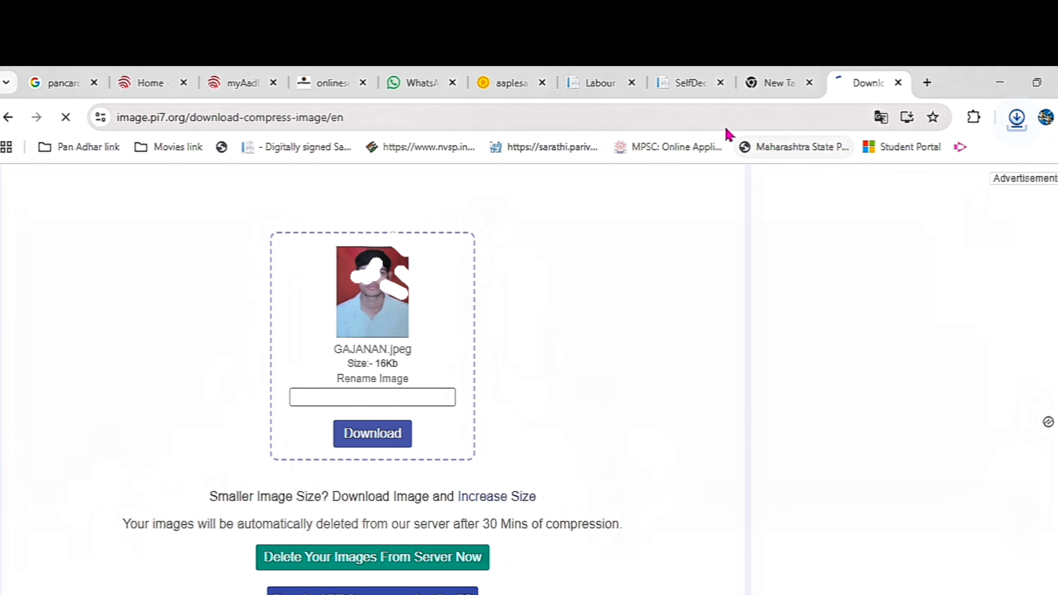
Tick Aadhar card and Self Declaration as ID proofs and expand Shop and Establishment Application
{"action": "left_click", "coordinate": [590, 84]}
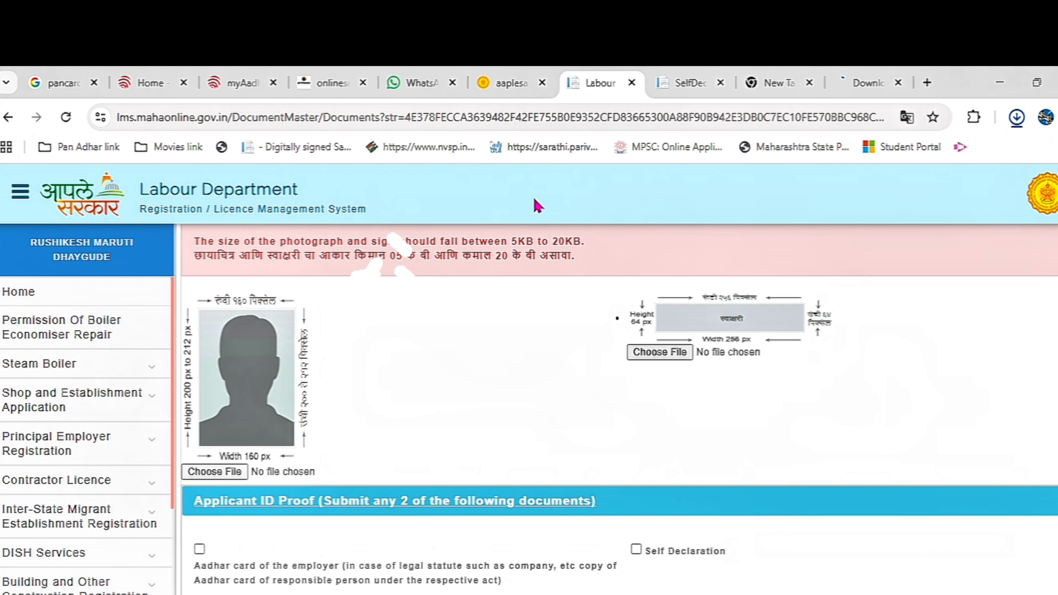
{"action": "scroll", "coordinate": [346, 459], "scroll_direction": "down", "scroll_amount": 2}
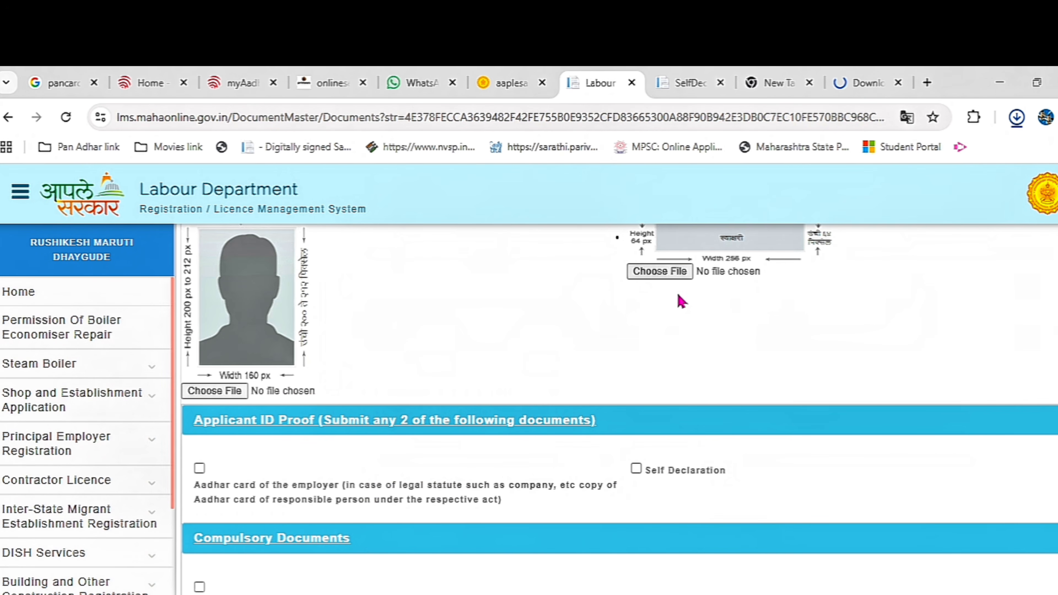
{"action": "scroll", "coordinate": [667, 288], "scroll_direction": "down", "scroll_amount": 2}
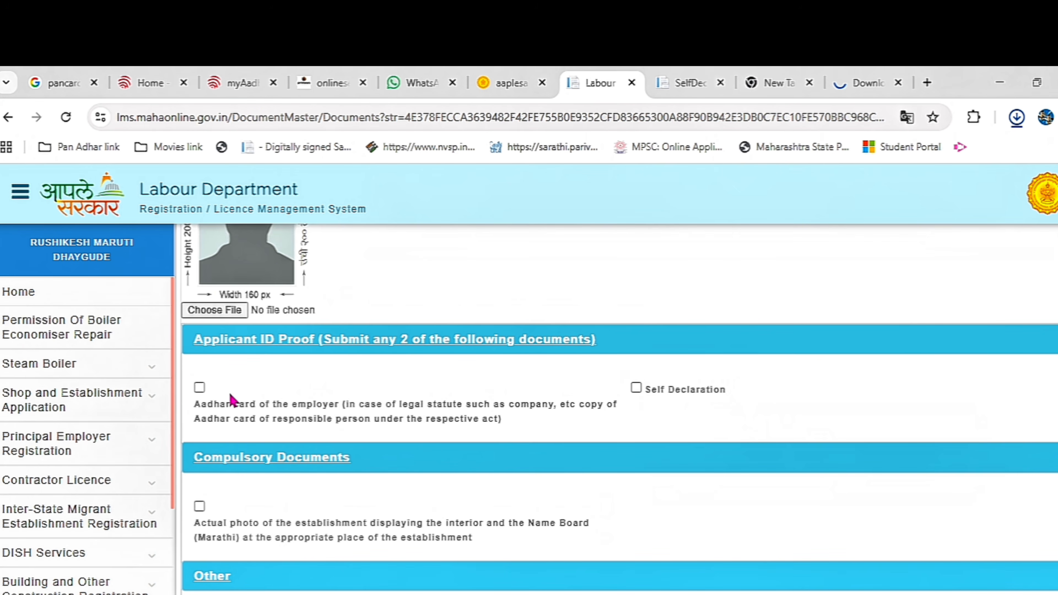
{"action": "left_click", "coordinate": [200, 388]}
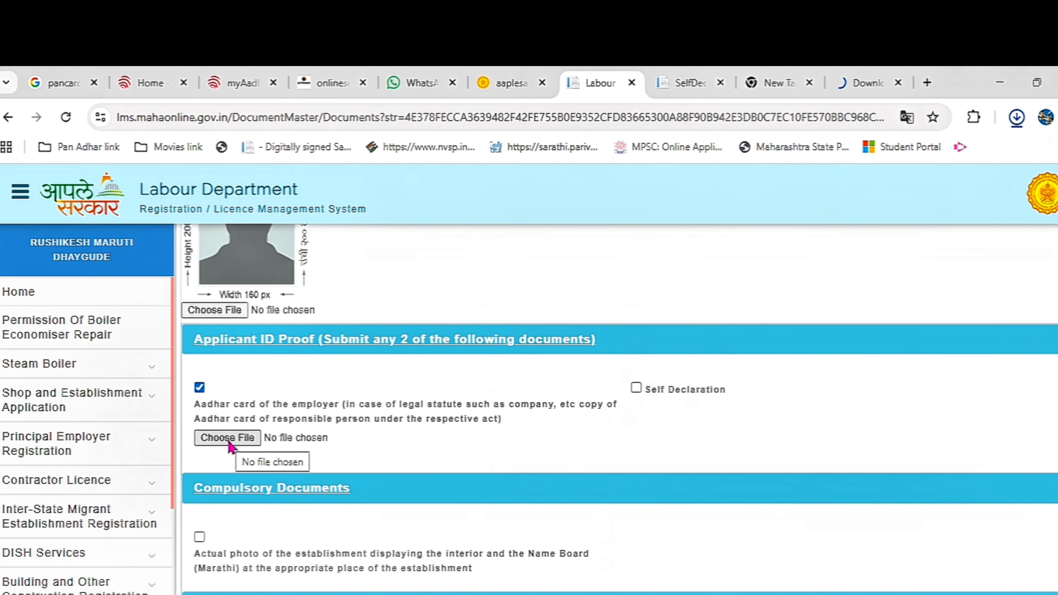
{"action": "left_click", "coordinate": [637, 388]}
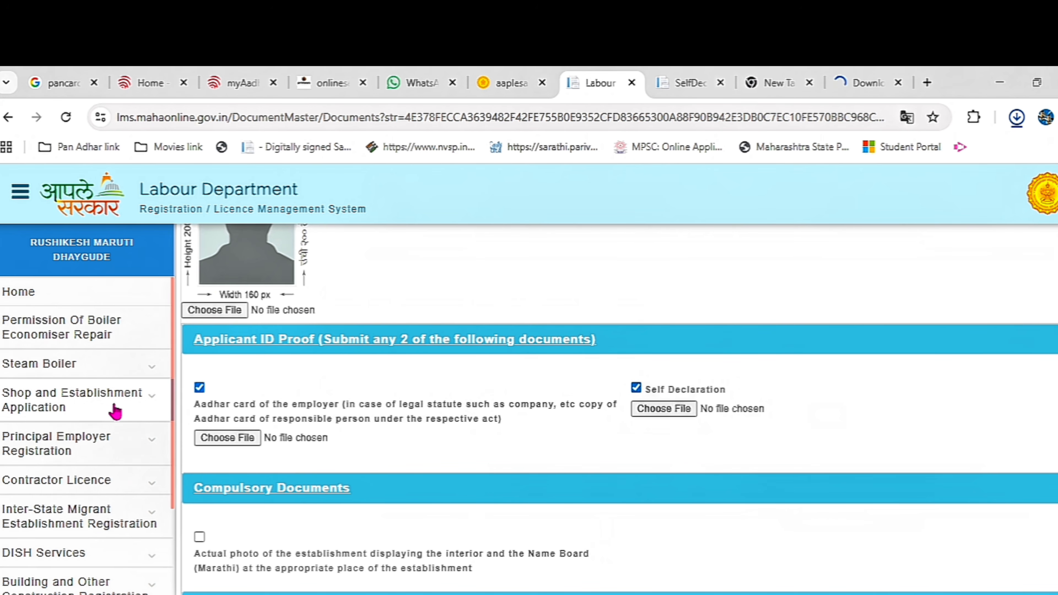
{"action": "left_click", "coordinate": [142, 403]}
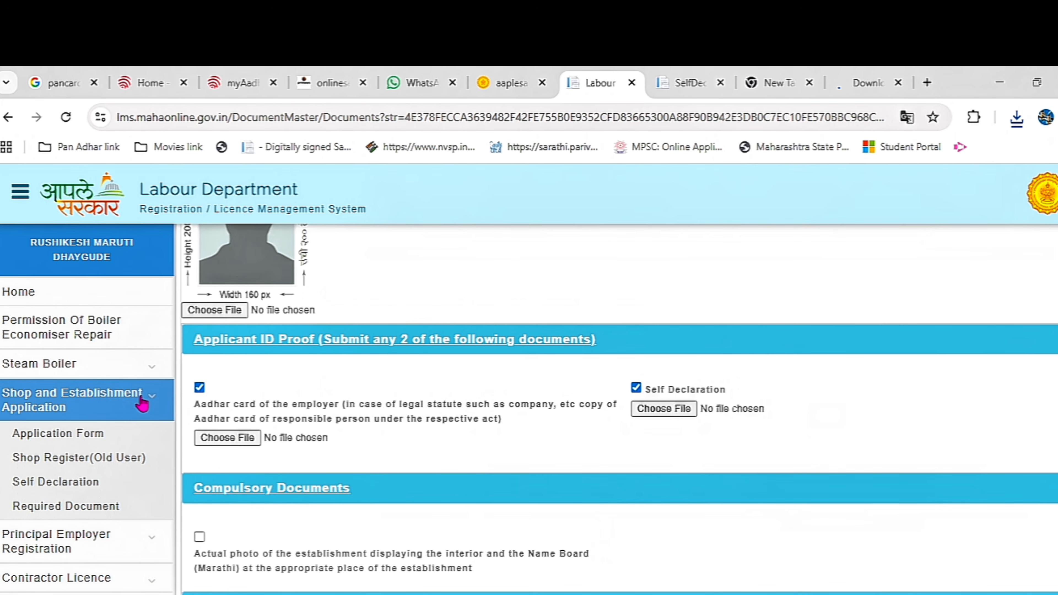
Read the two-page SelfDeclaration_Shop.pdf to the employer signature line, then return to Labour Department
{"action": "left_click", "coordinate": [67, 488]}
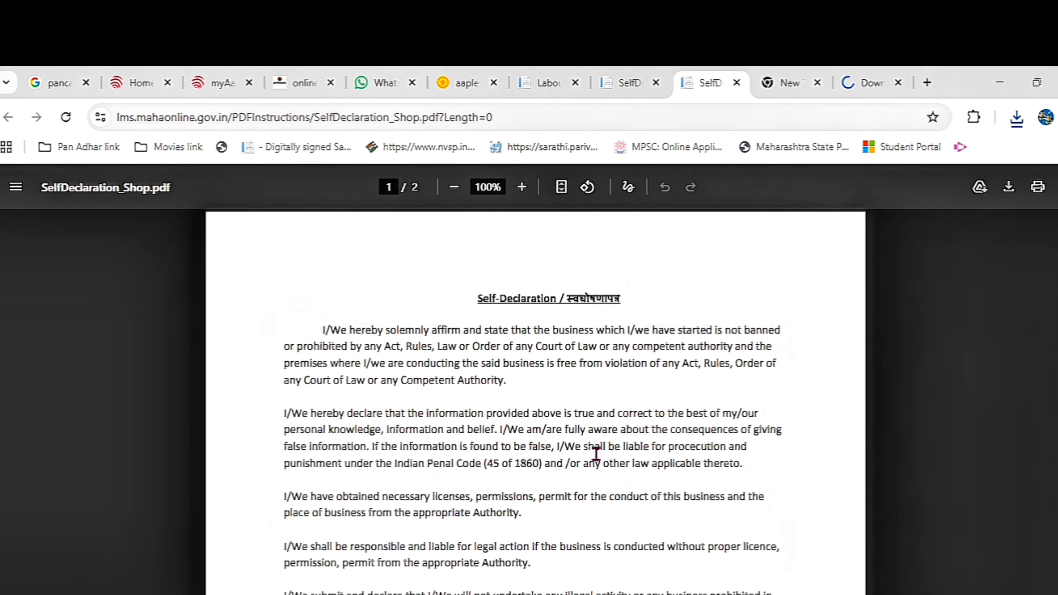
{"action": "scroll", "coordinate": [596, 453], "scroll_direction": "down", "scroll_amount": 15}
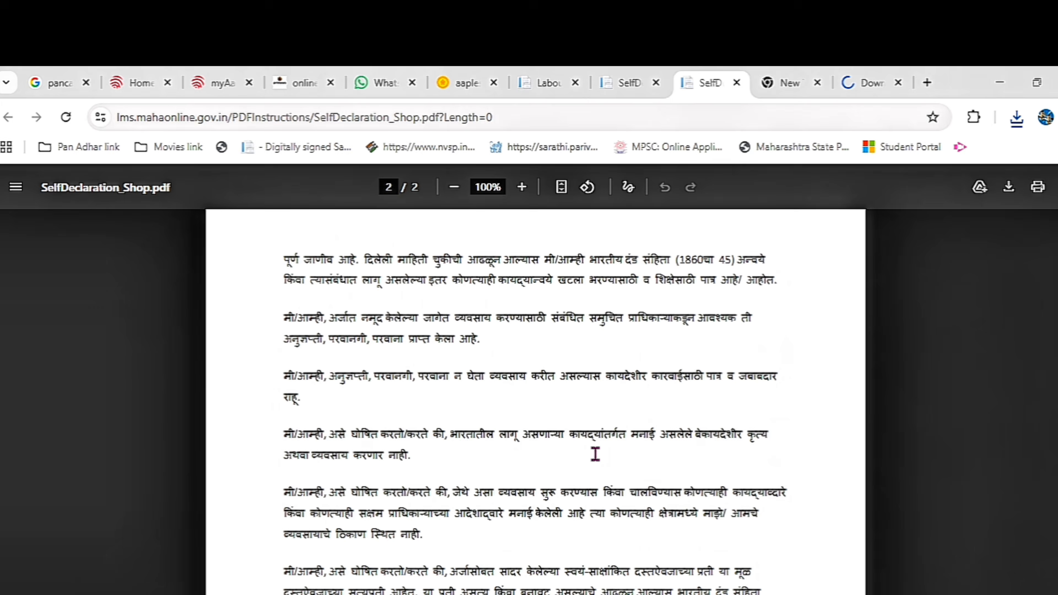
{"action": "scroll", "coordinate": [595, 454], "scroll_direction": "down", "scroll_amount": 9}
{"action": "scroll", "coordinate": [596, 454], "scroll_direction": "up", "scroll_amount": 4}
{"action": "scroll", "coordinate": [596, 454], "scroll_direction": "down", "scroll_amount": 1}
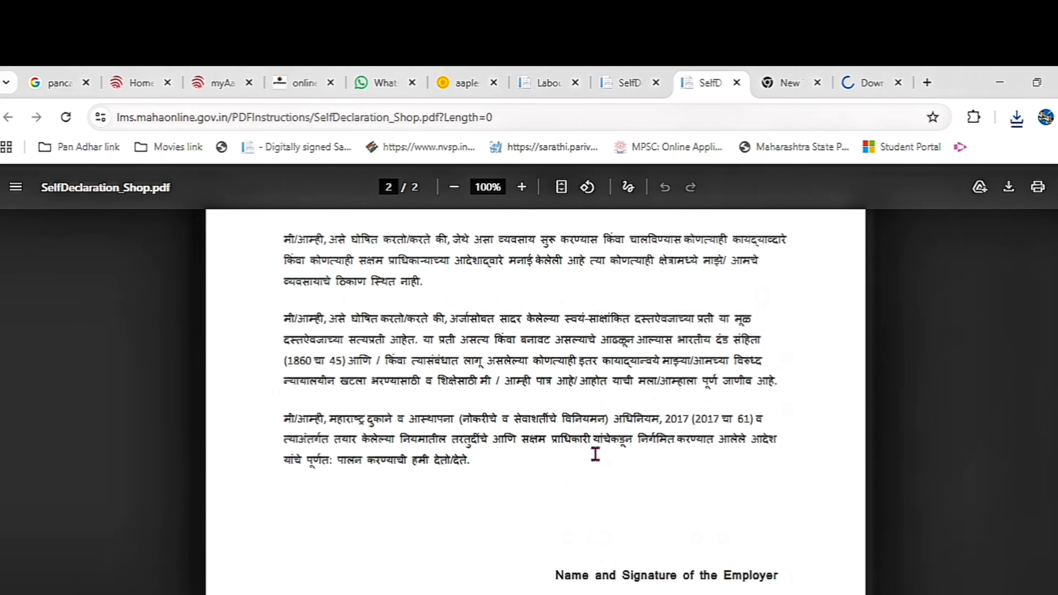
{"action": "scroll", "coordinate": [596, 454], "scroll_direction": "down", "scroll_amount": 1}
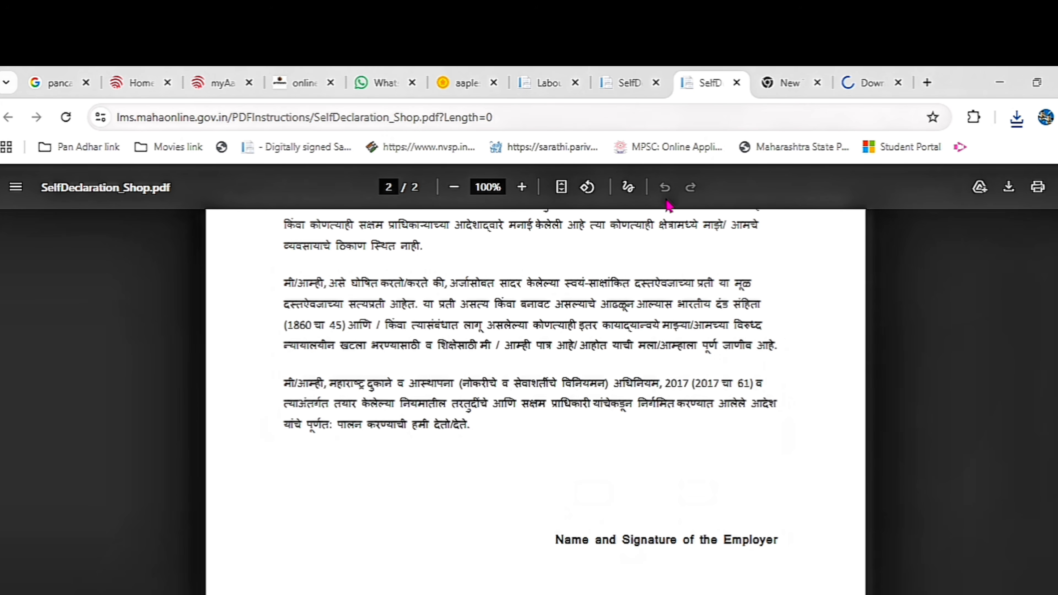
{"action": "left_click", "coordinate": [551, 85]}
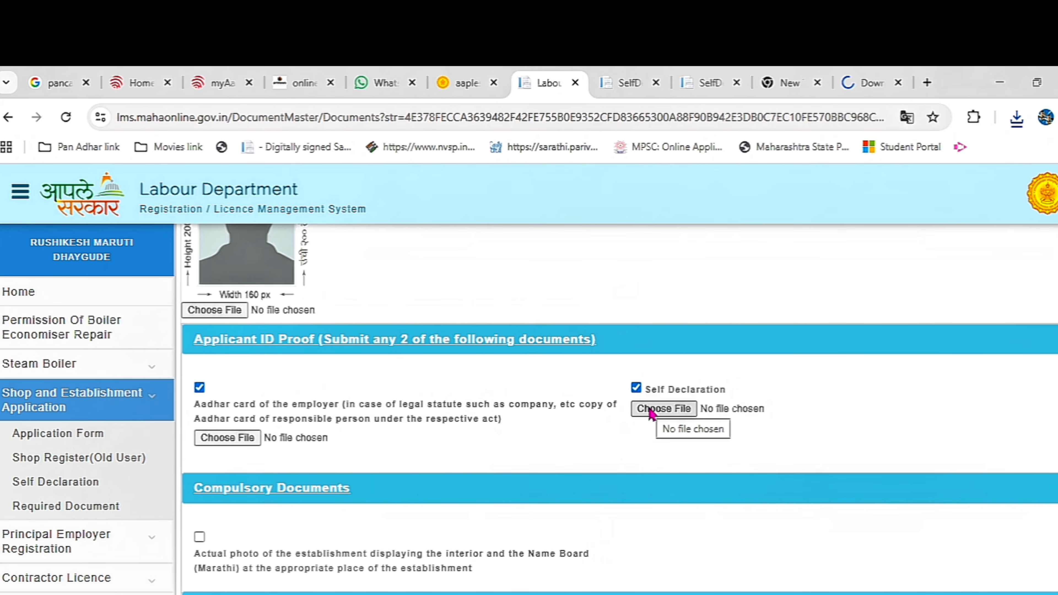
Mark the establishment photo for upload, upload all documents, and acknowledge the success message
{"action": "scroll", "coordinate": [600, 453], "scroll_direction": "down", "scroll_amount": 2}
{"action": "scroll", "coordinate": [258, 488], "scroll_direction": "down", "scroll_amount": 2}
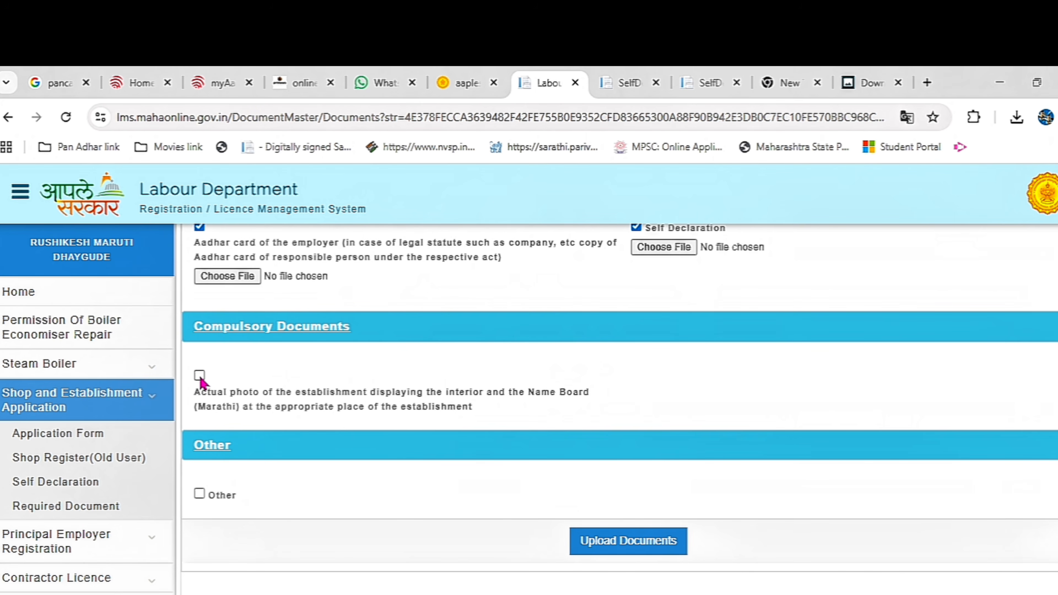
{"action": "left_click", "coordinate": [199, 376]}
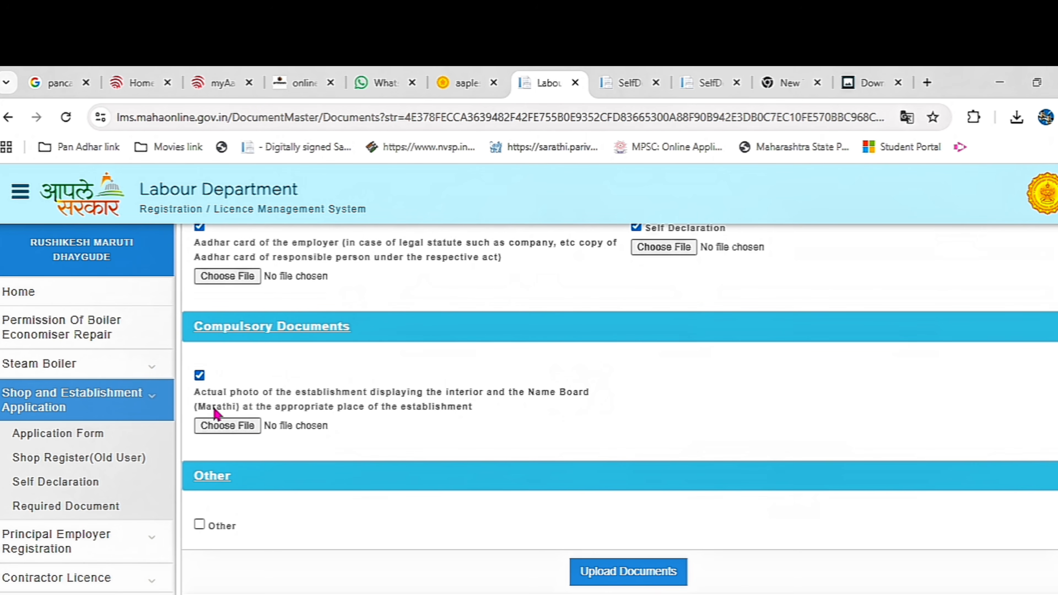
{"action": "scroll", "coordinate": [325, 436], "scroll_direction": "down", "scroll_amount": 2}
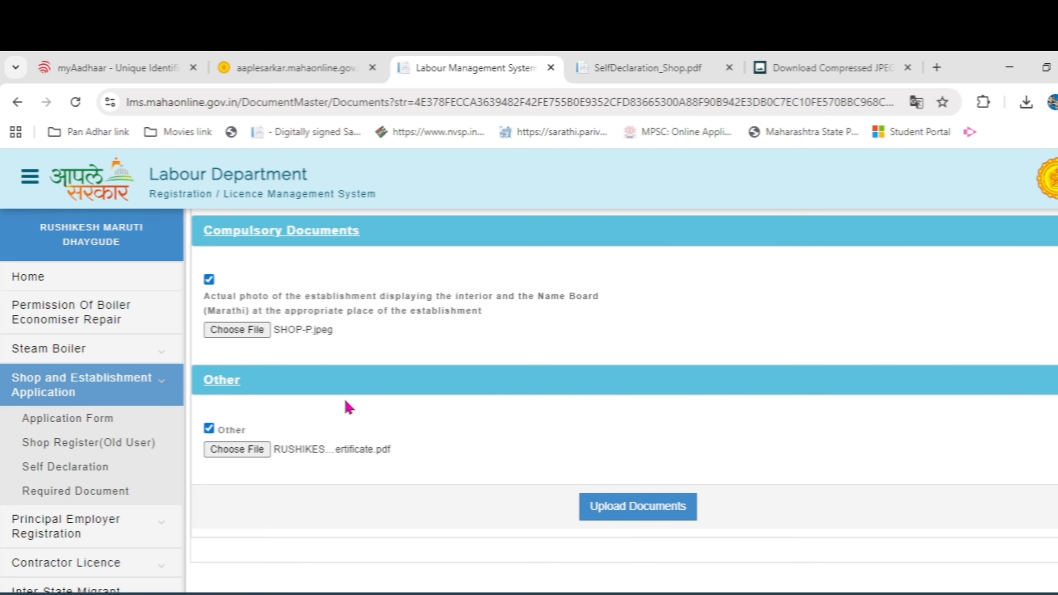
{"action": "scroll", "coordinate": [367, 455], "scroll_direction": "up", "scroll_amount": 10}
{"action": "scroll", "coordinate": [366, 456], "scroll_direction": "down", "scroll_amount": 10}
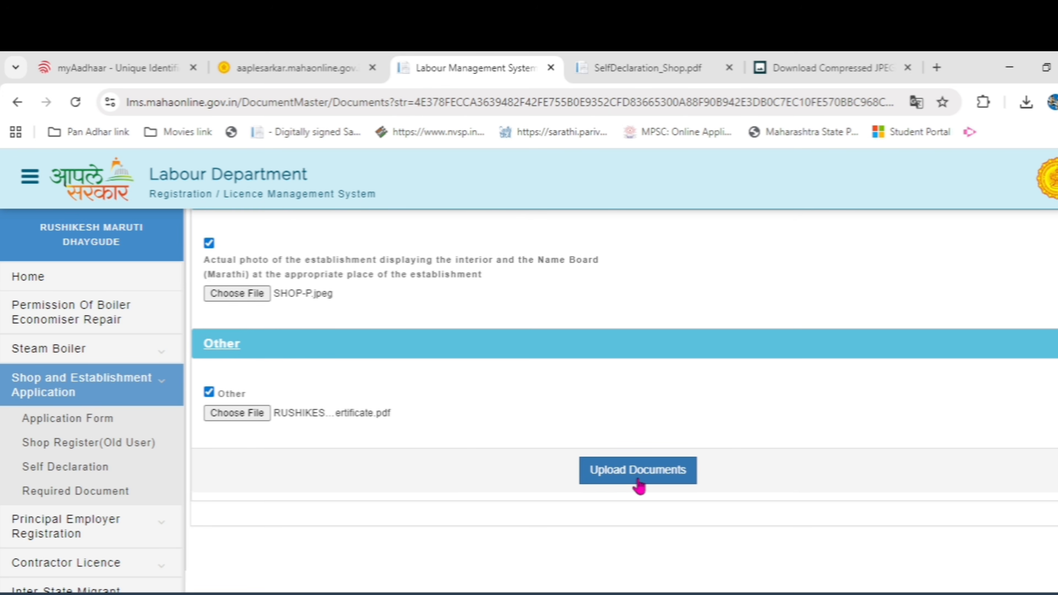
{"action": "left_click", "coordinate": [639, 483]}
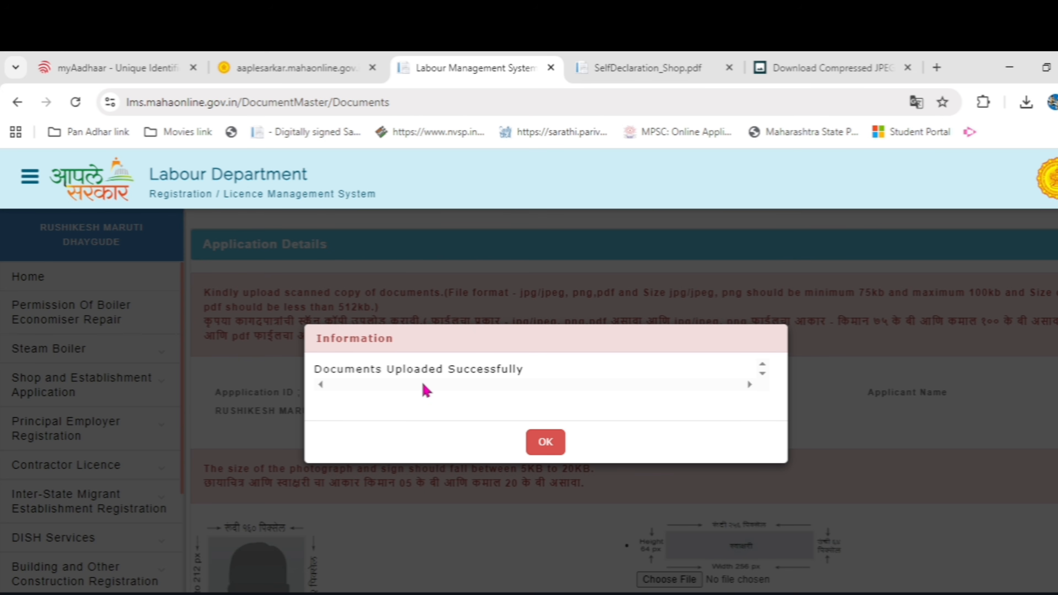
{"action": "left_click", "coordinate": [542, 443]}
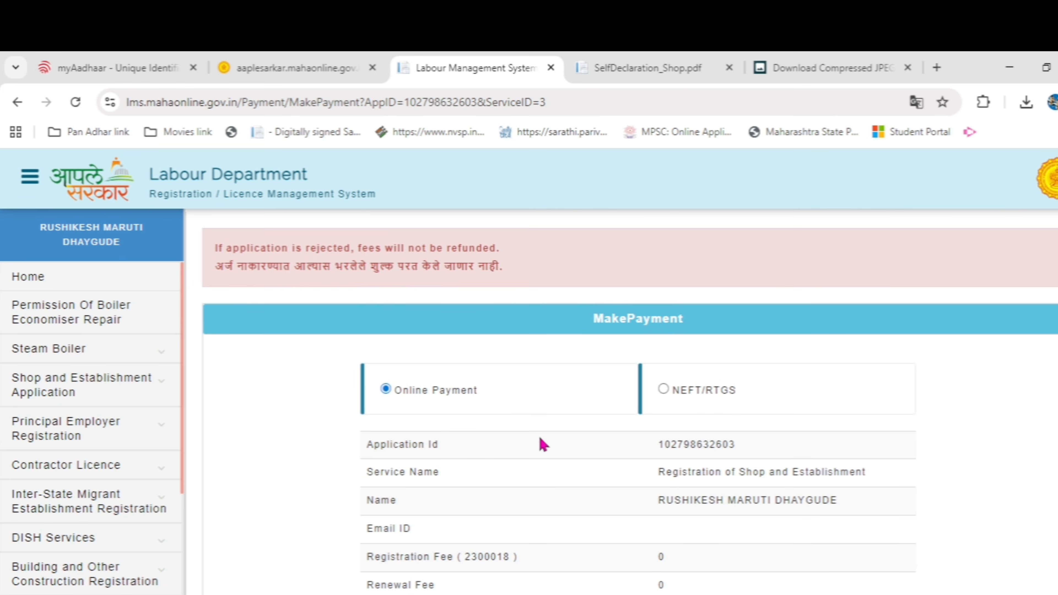
Review the fee table (50 MahaOnline service charge plus GST, total 59.00) and confirm online payment
{"action": "scroll", "coordinate": [543, 444], "scroll_direction": "down", "scroll_amount": 2}
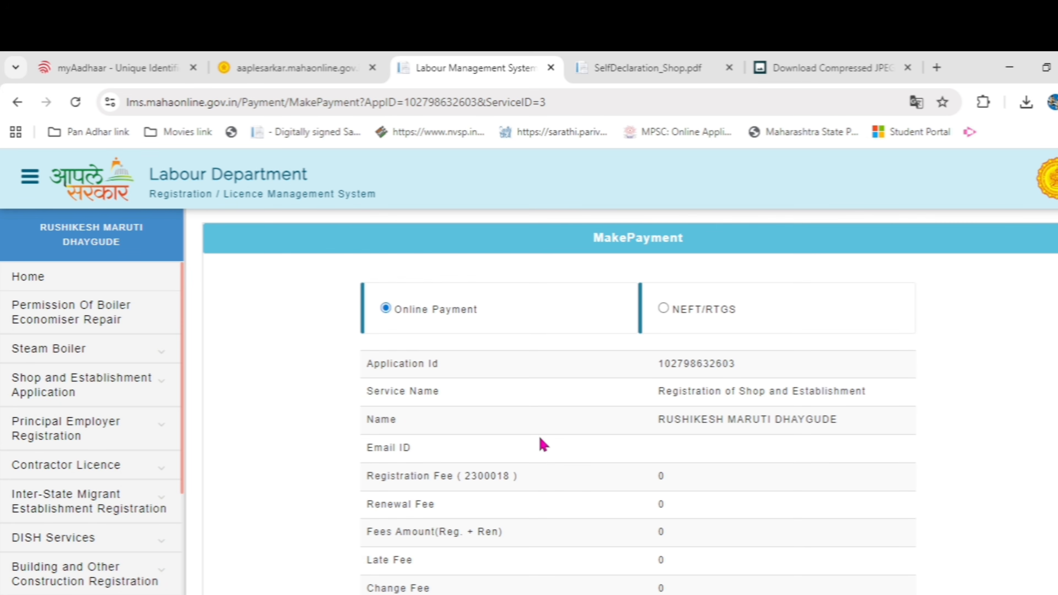
{"action": "scroll", "coordinate": [544, 445], "scroll_direction": "down", "scroll_amount": 2}
{"action": "scroll", "coordinate": [543, 445], "scroll_direction": "up", "scroll_amount": 2}
{"action": "scroll", "coordinate": [543, 441], "scroll_direction": "down", "scroll_amount": 7}
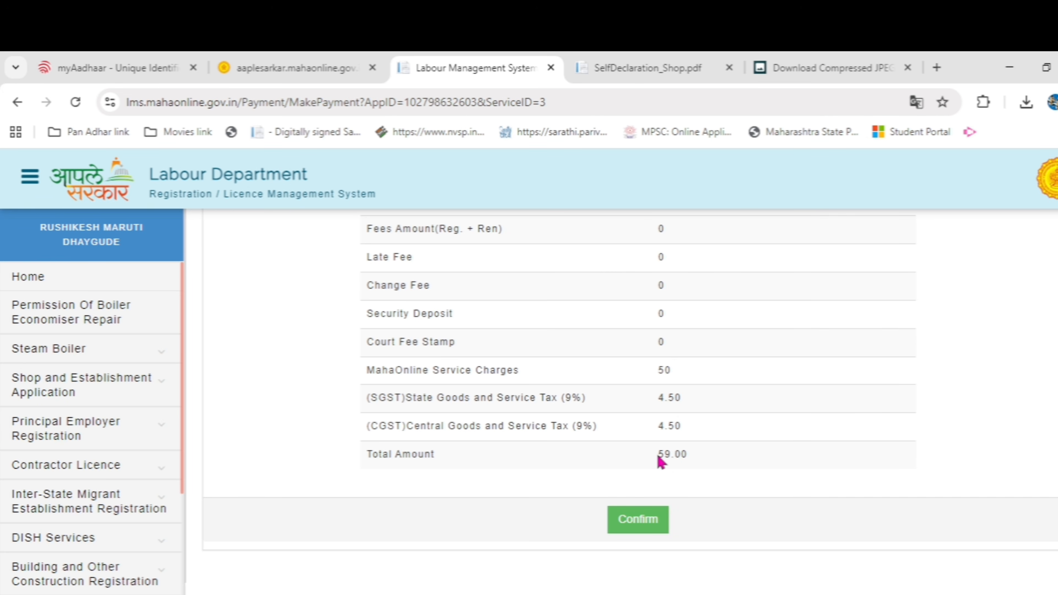
{"action": "scroll", "coordinate": [690, 478], "scroll_direction": "up", "scroll_amount": 6}
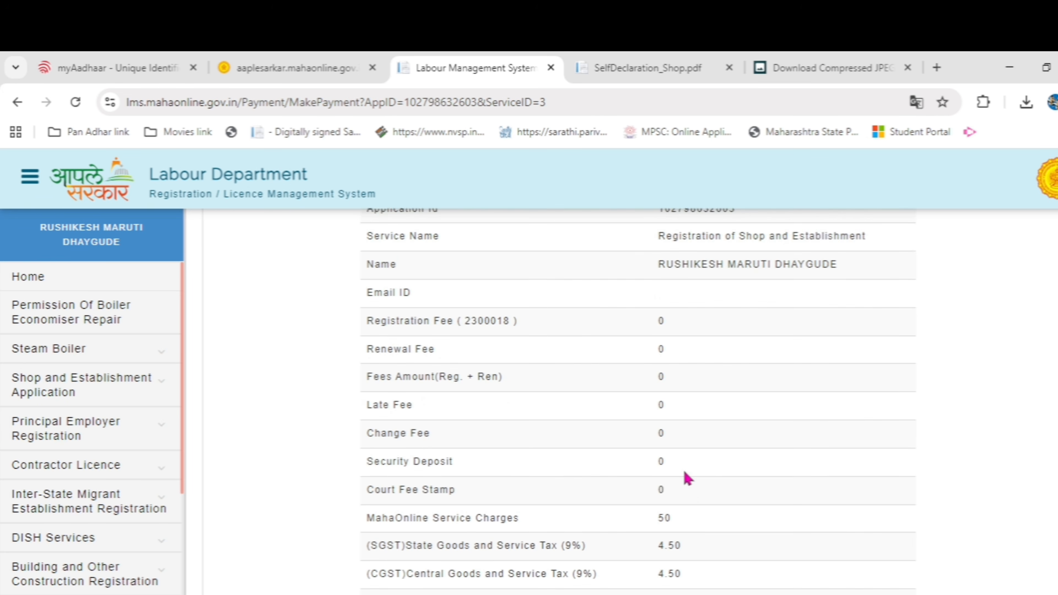
{"action": "scroll", "coordinate": [689, 478], "scroll_direction": "up", "scroll_amount": 2}
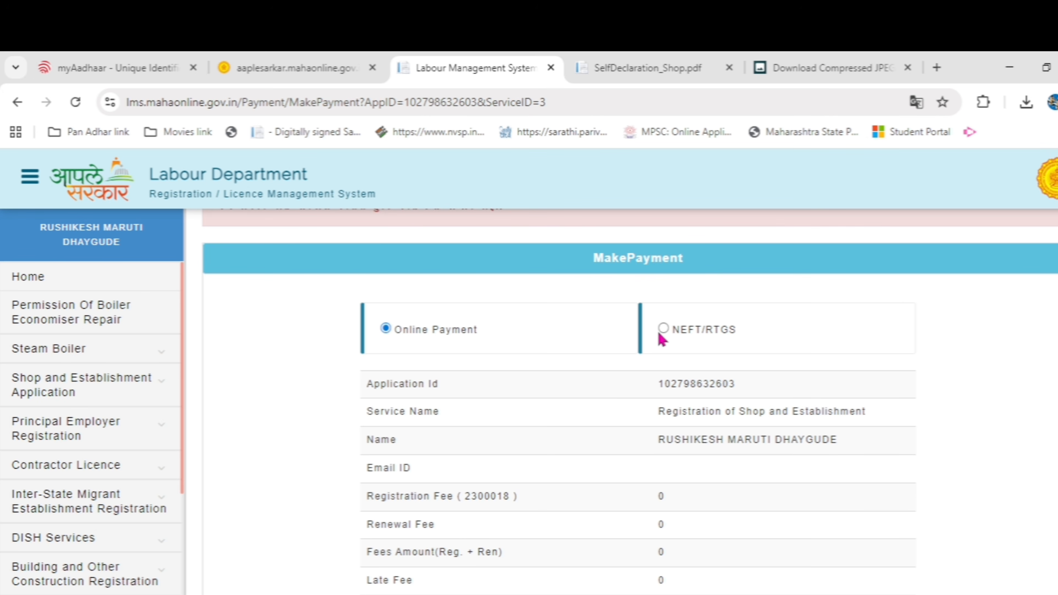
{"action": "scroll", "coordinate": [671, 340], "scroll_direction": "down", "scroll_amount": 7}
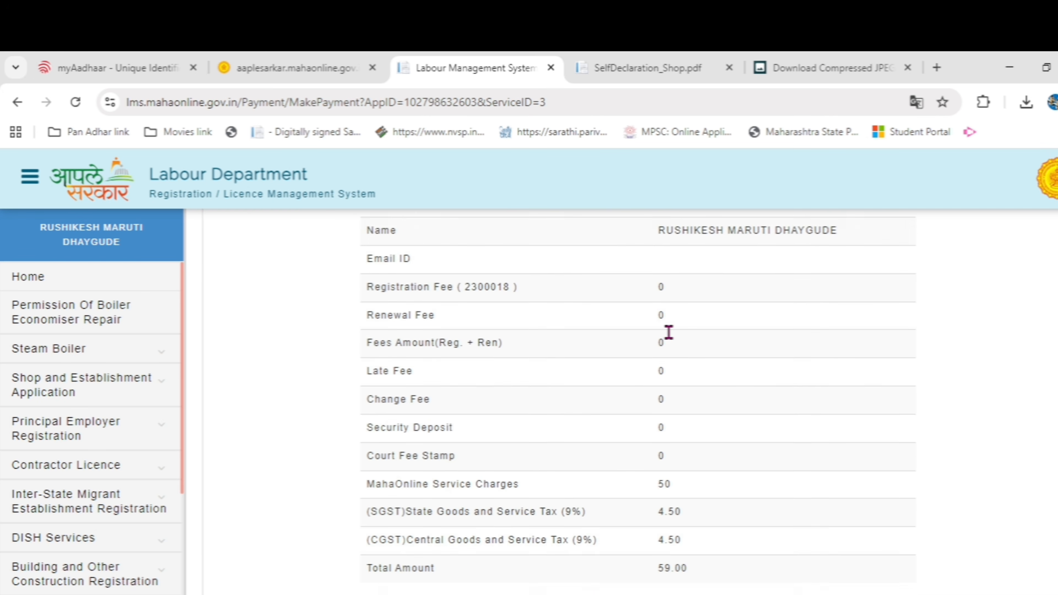
{"action": "scroll", "coordinate": [667, 367], "scroll_direction": "up", "scroll_amount": 6}
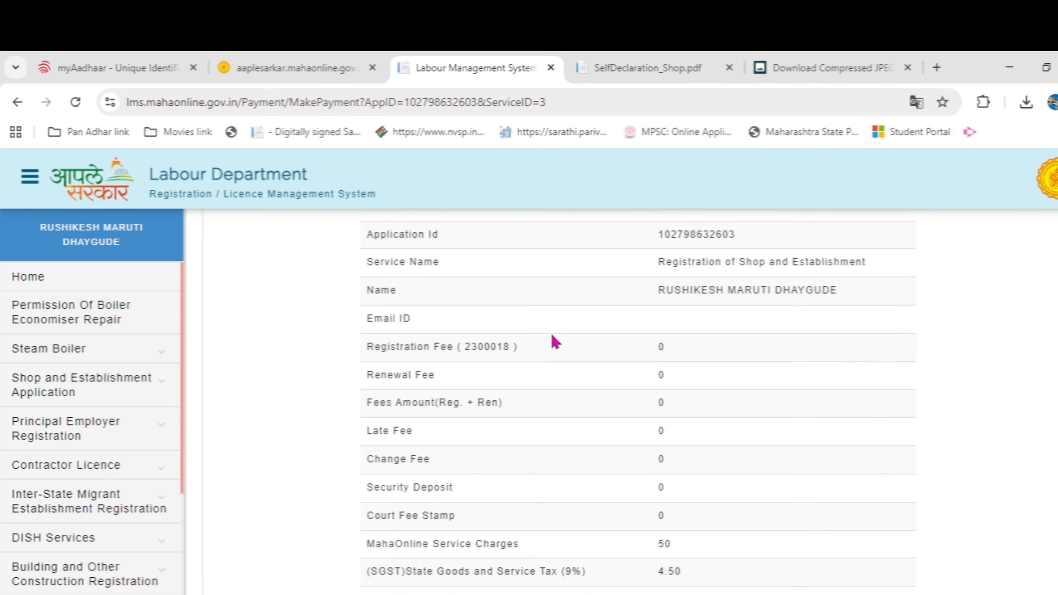
{"action": "scroll", "coordinate": [529, 338], "scroll_direction": "down", "scroll_amount": 3}
{"action": "scroll", "coordinate": [505, 355], "scroll_direction": "down", "scroll_amount": 5}
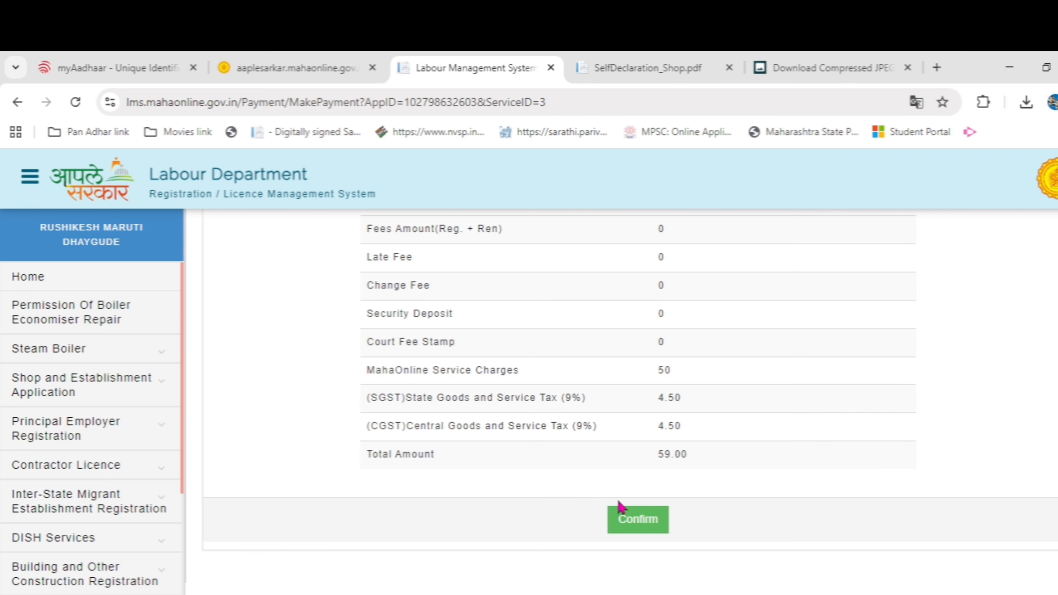
{"action": "left_click", "coordinate": [625, 526]}
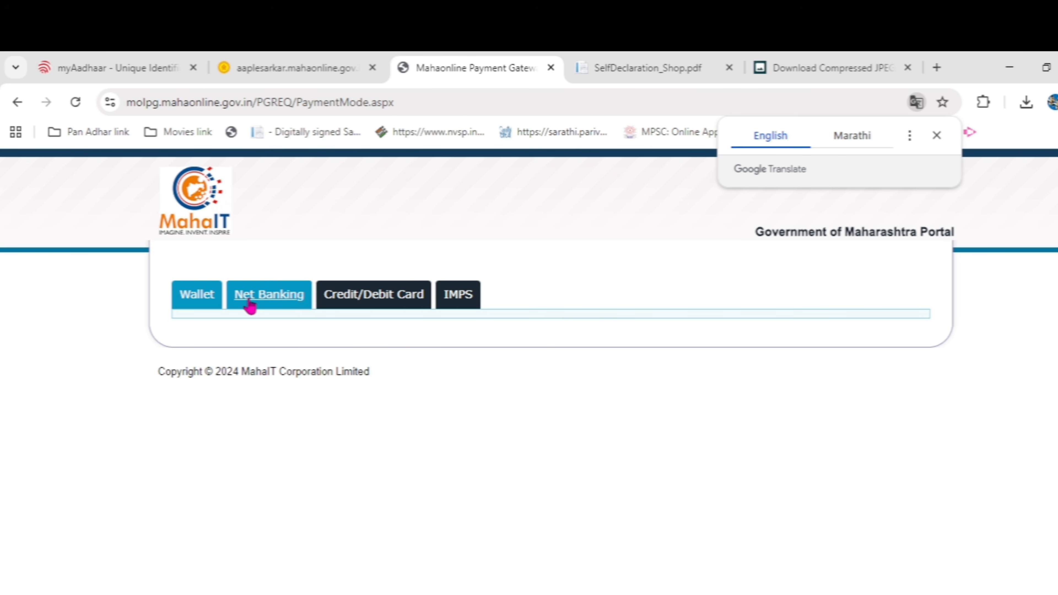
Dismiss the translation popup, choose PayGov (Credit/Debit Card) and proceed to pay the 59.00 fee
{"action": "left_click", "coordinate": [210, 305]}
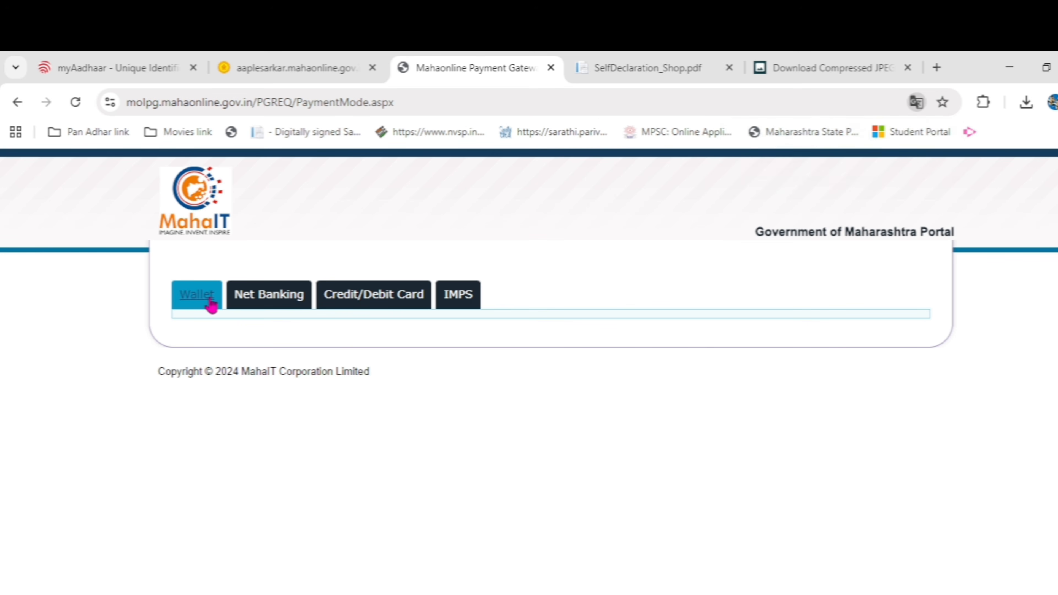
{"action": "left_click", "coordinate": [263, 301]}
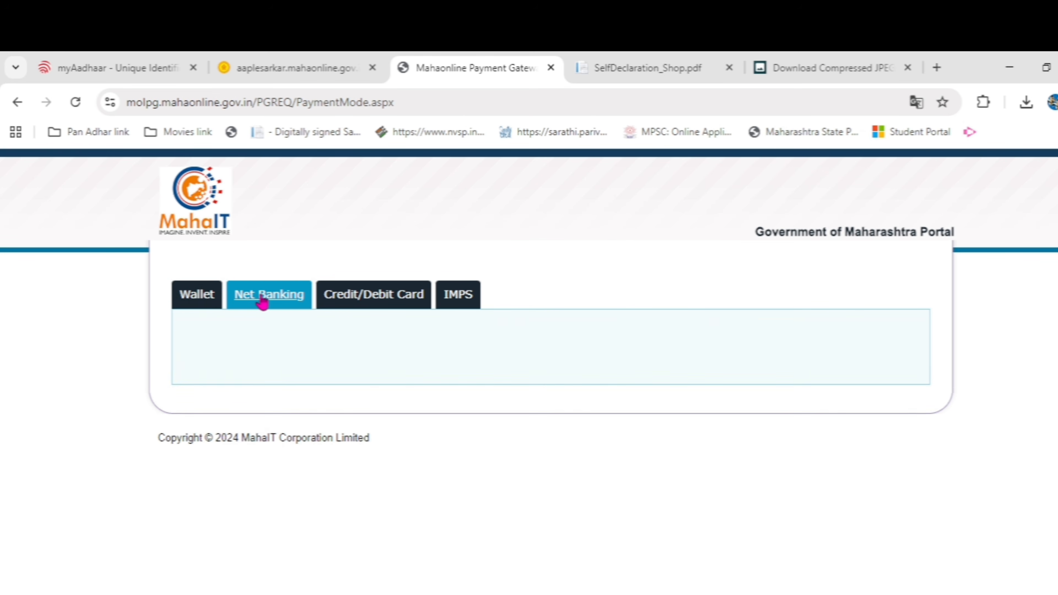
{"action": "left_click", "coordinate": [390, 303]}
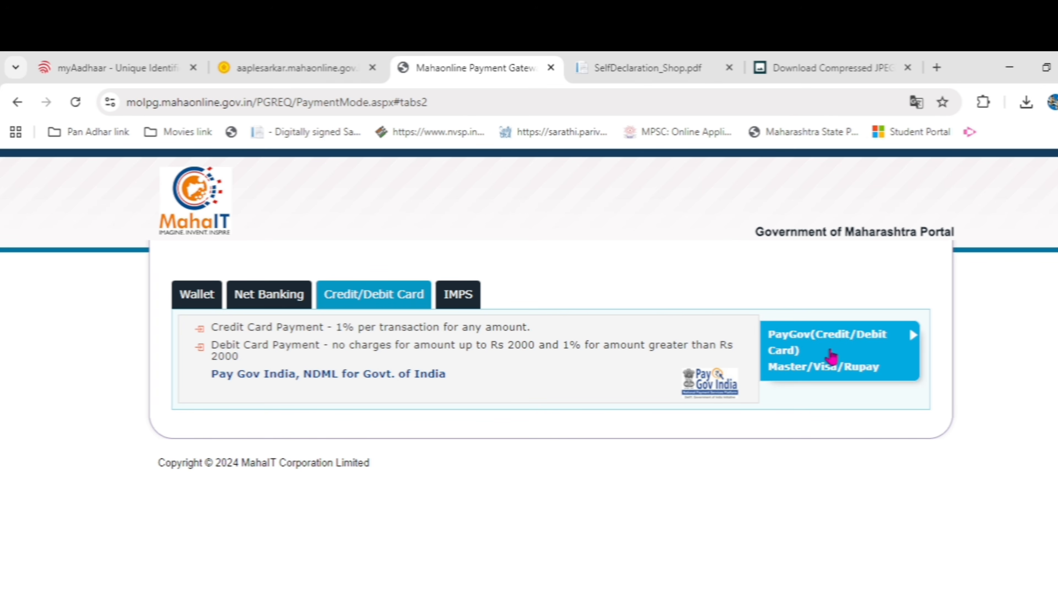
{"action": "left_click", "coordinate": [848, 354]}
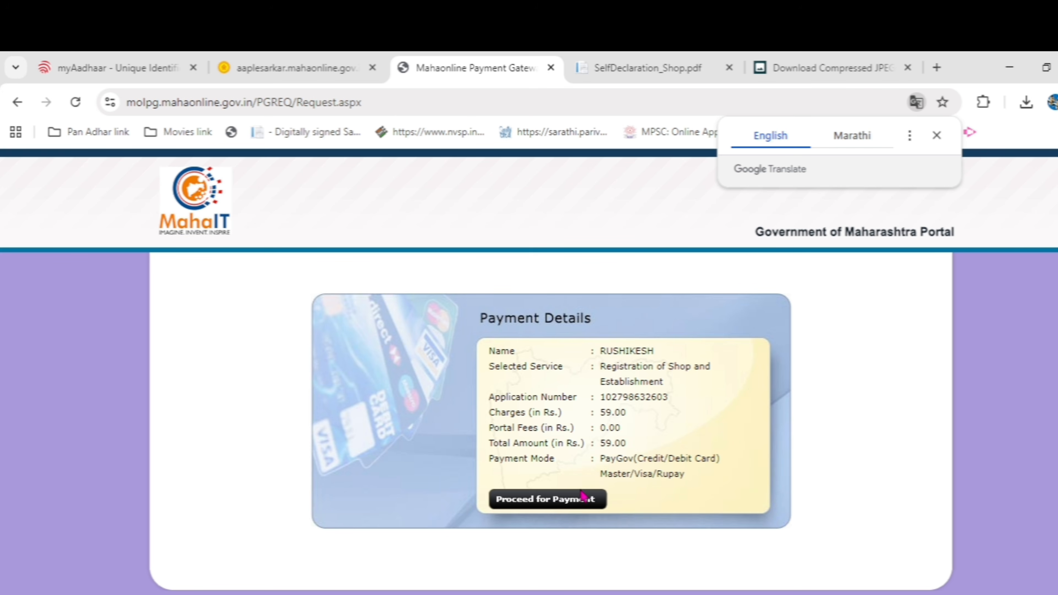
{"action": "left_click", "coordinate": [551, 500]}
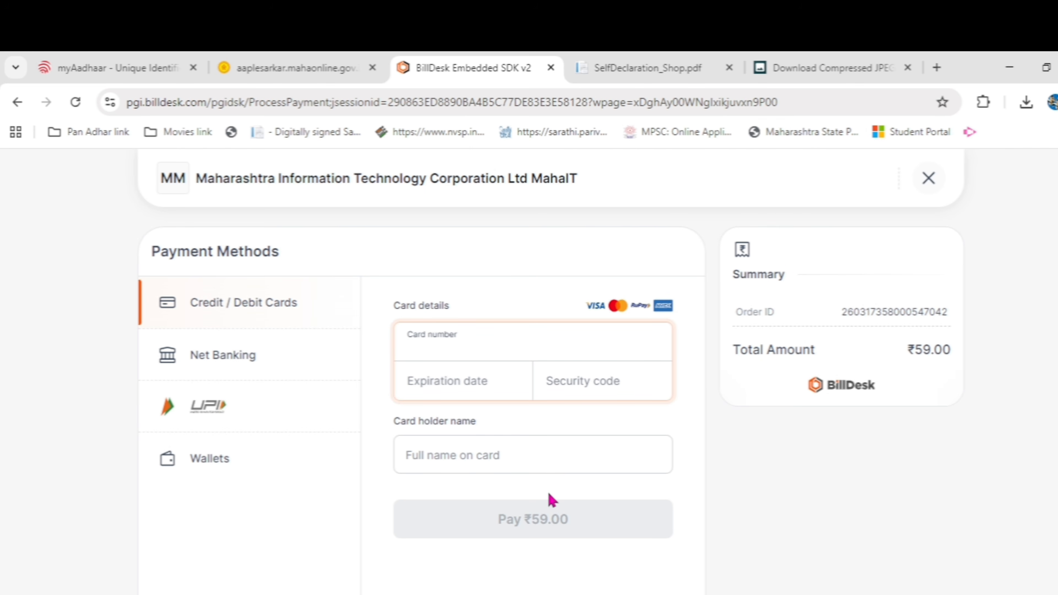
Switch the BillDesk payment method from Net Banking to UPI to get the QR-code option for ₹59.00
{"action": "left_click", "coordinate": [241, 316]}
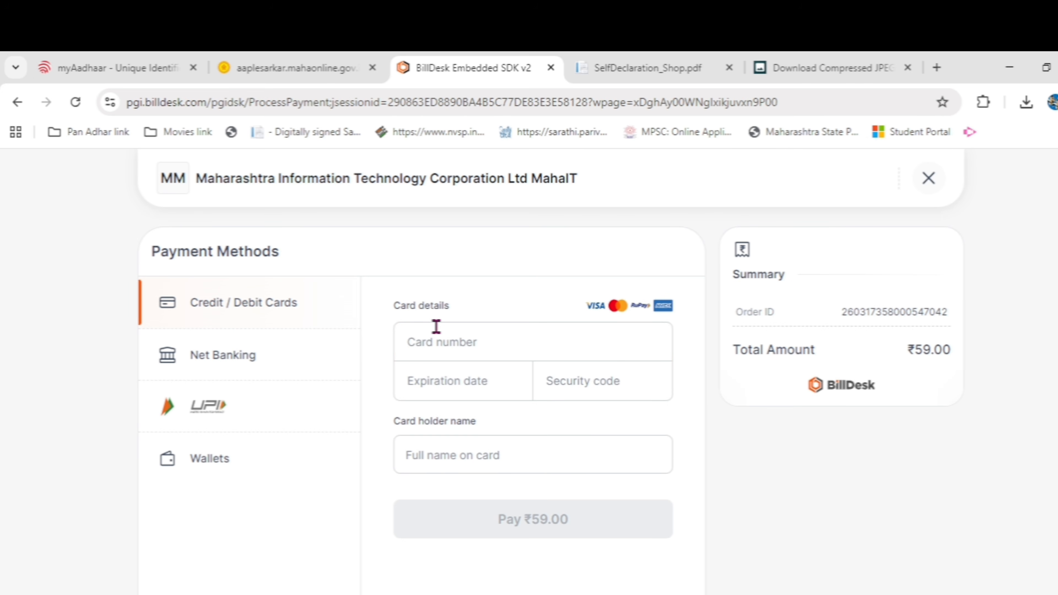
{"action": "left_click", "coordinate": [239, 369]}
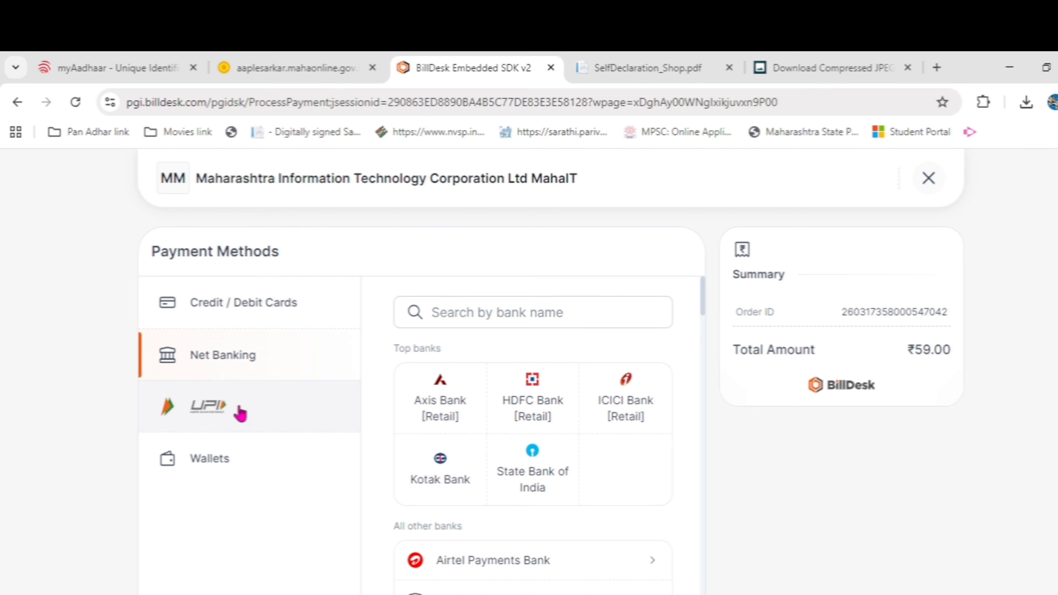
{"action": "left_click", "coordinate": [238, 415]}
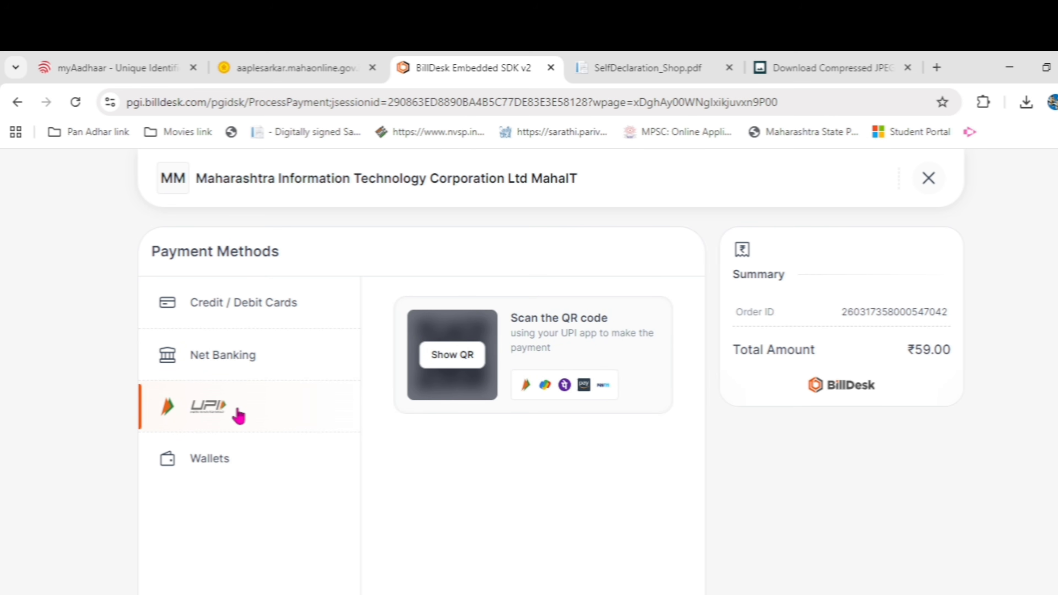
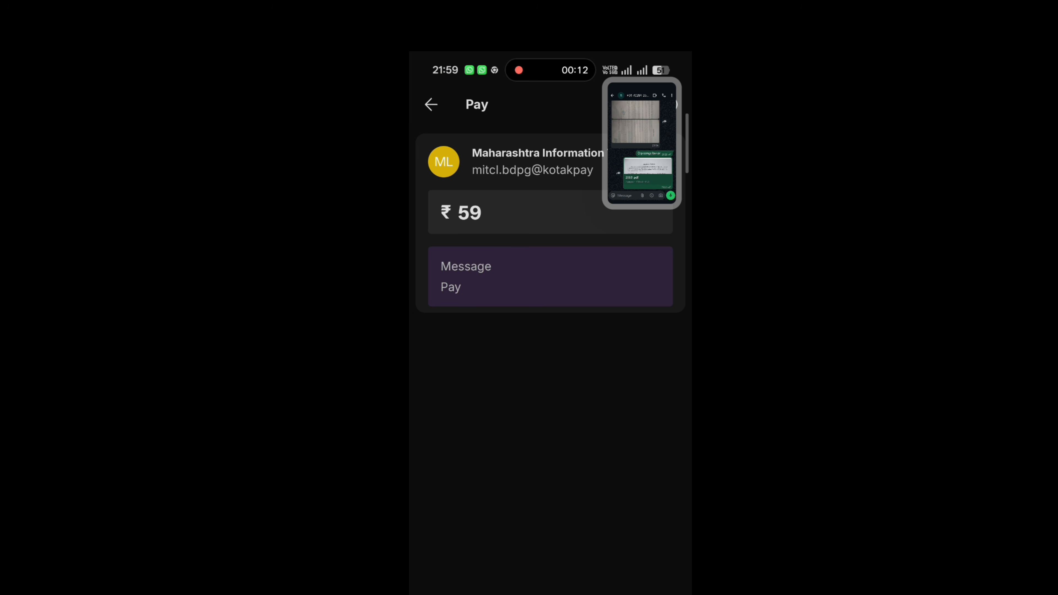
Close the floating WhatsApp chat, finish the ₹59 PhonePe payment and choose Remind Later on the rating prompt
{"action": "left_click", "coordinate": [642, 142]}
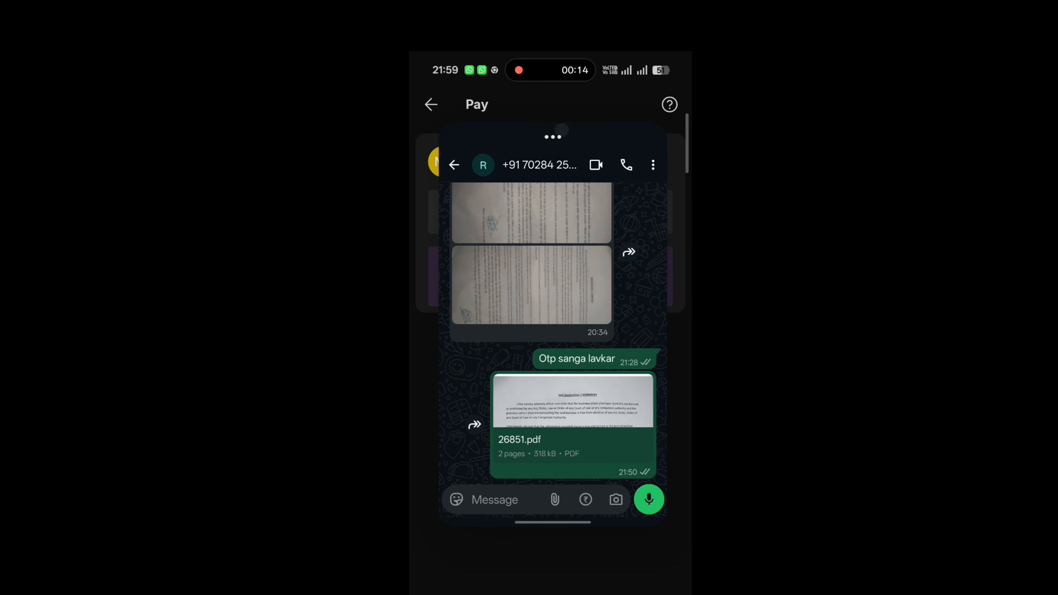
{"action": "left_click", "coordinate": [550, 138]}
{"action": "left_click", "coordinate": [554, 269]}
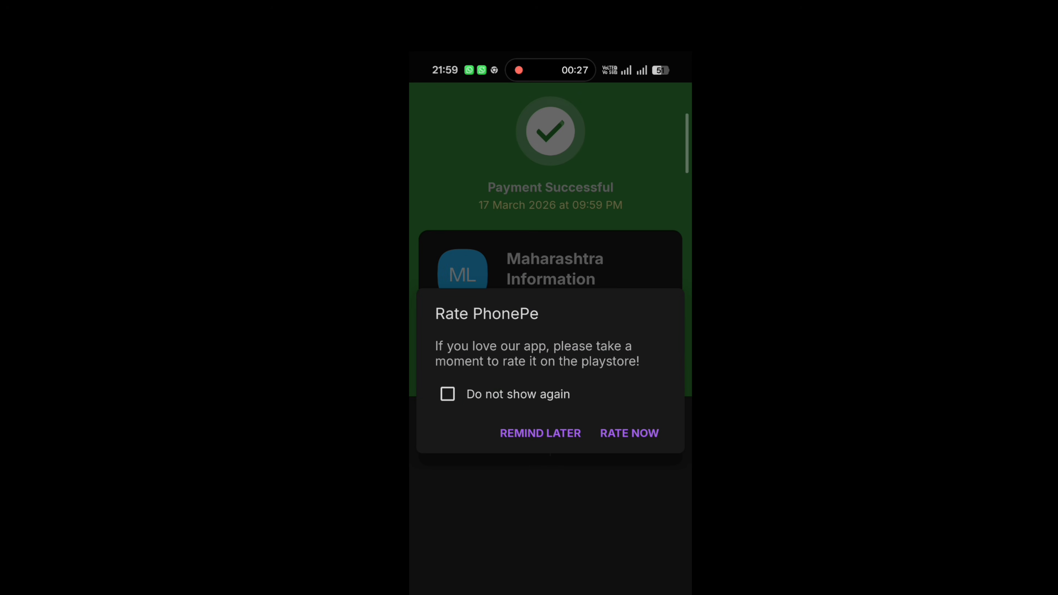
{"action": "left_click", "coordinate": [541, 433]}
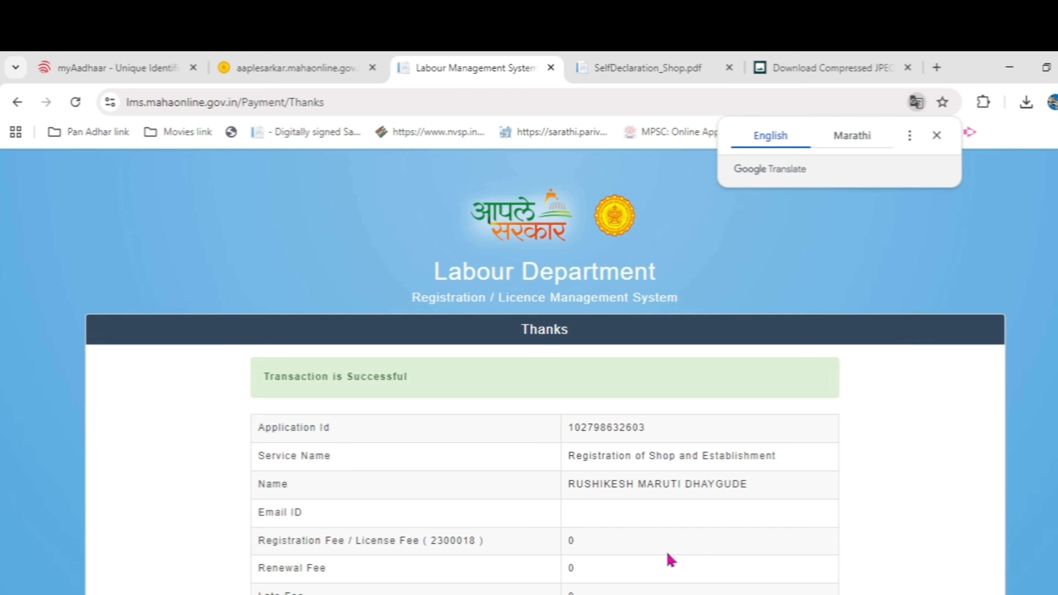
{"action": "scroll", "coordinate": [671, 560], "scroll_direction": "down", "scroll_amount": 2}
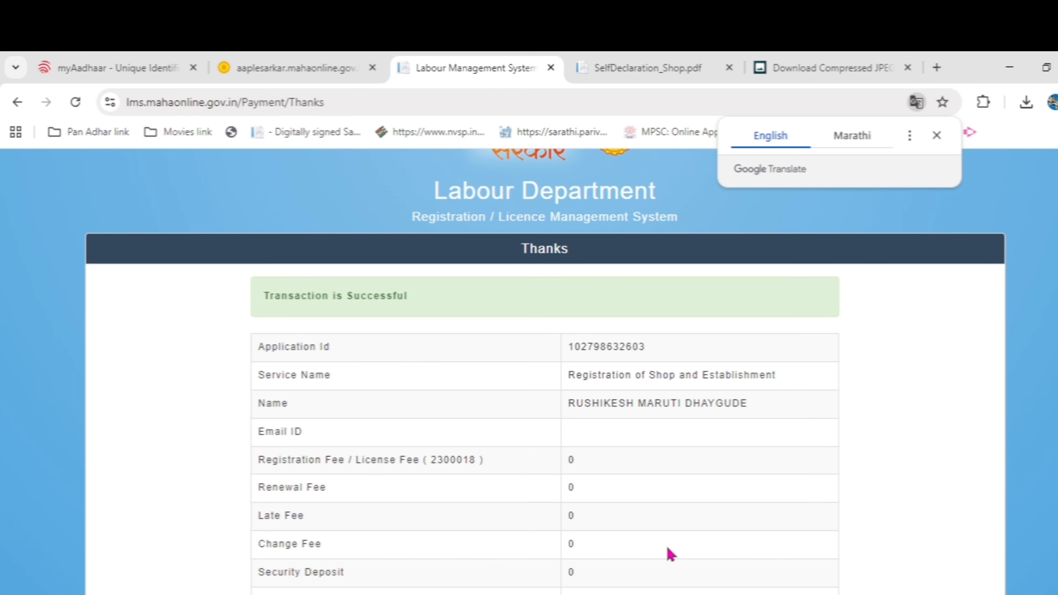
{"action": "scroll", "coordinate": [671, 556], "scroll_direction": "down", "scroll_amount": 2}
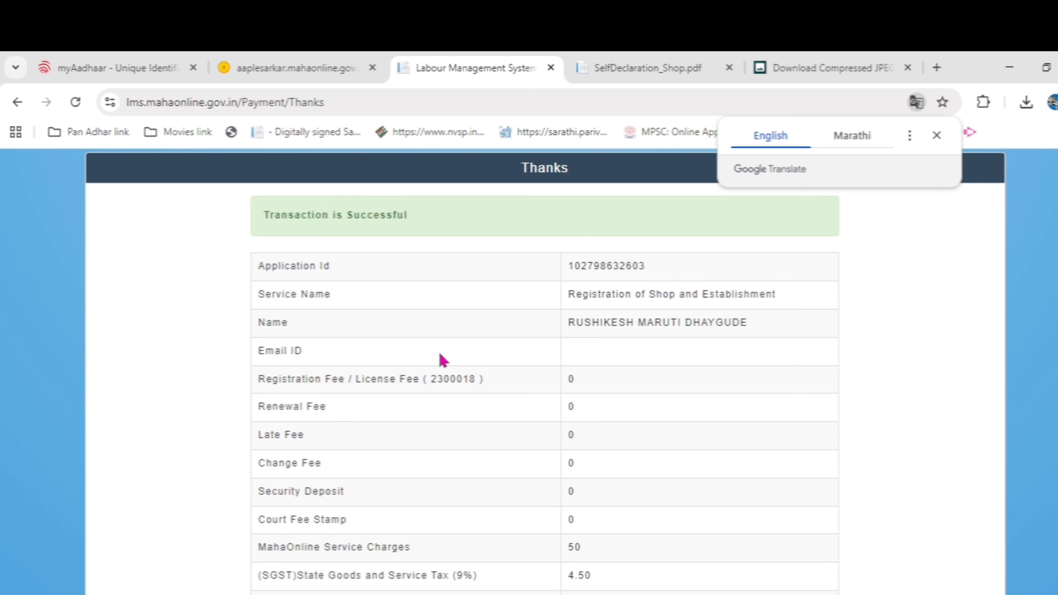
{"action": "scroll", "coordinate": [442, 359], "scroll_direction": "down", "scroll_amount": 4}
{"action": "scroll", "coordinate": [500, 500], "scroll_direction": "down", "scroll_amount": 2}
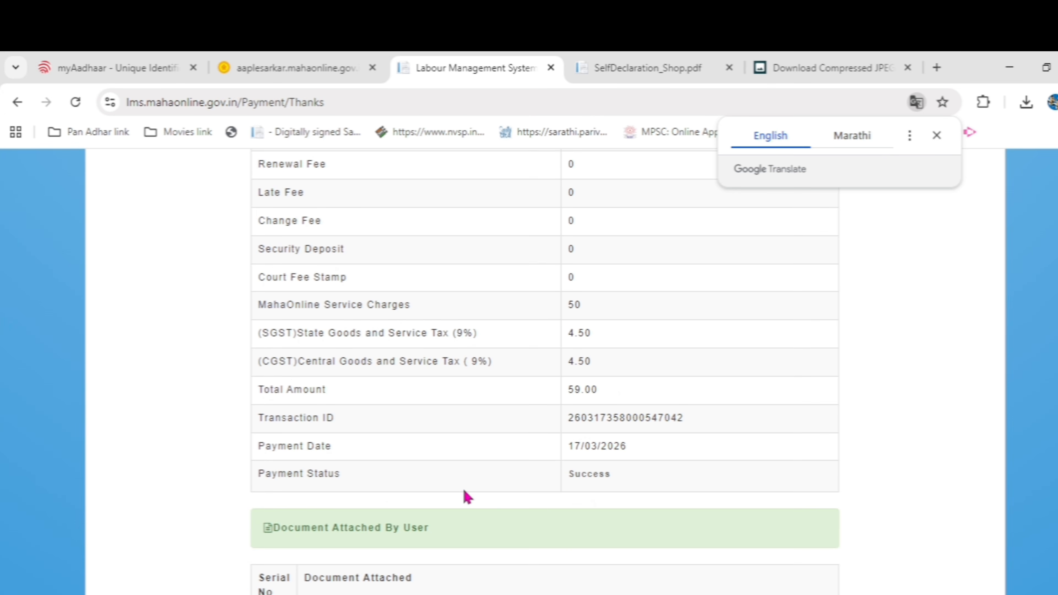
{"action": "scroll", "coordinate": [568, 489], "scroll_direction": "down", "scroll_amount": 7}
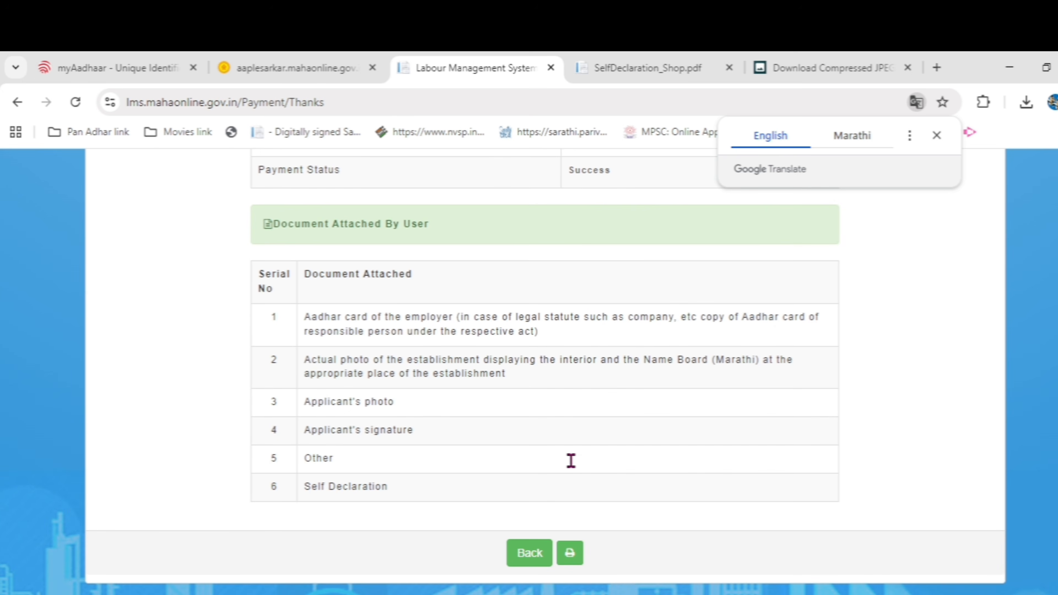
{"action": "scroll", "coordinate": [554, 519], "scroll_direction": "up", "scroll_amount": 16}
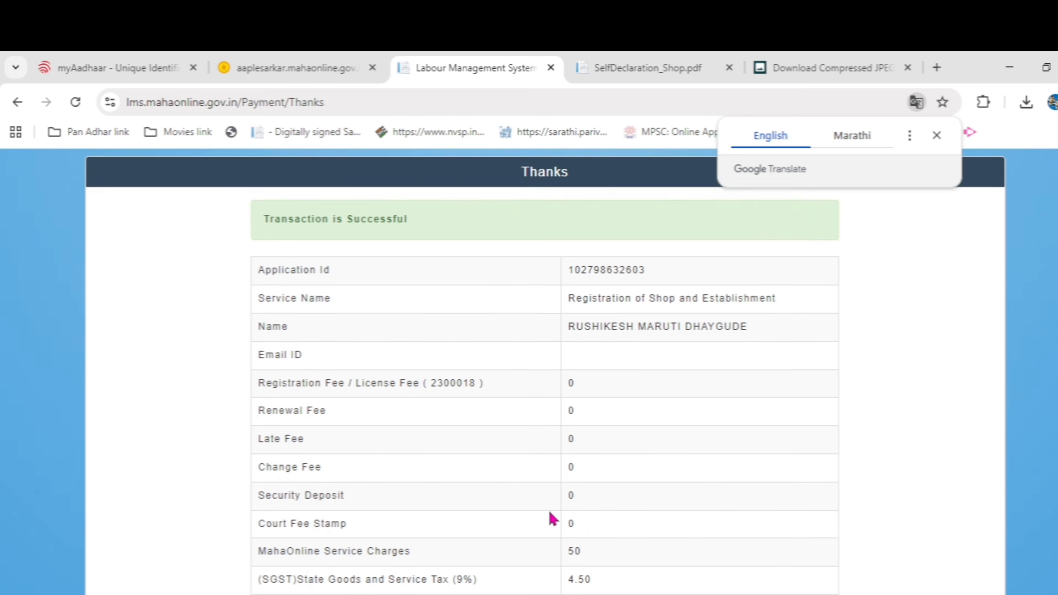
{"action": "scroll", "coordinate": [554, 519], "scroll_direction": "down", "scroll_amount": 14}
{"action": "scroll", "coordinate": [554, 520], "scroll_direction": "down", "scroll_amount": 2}
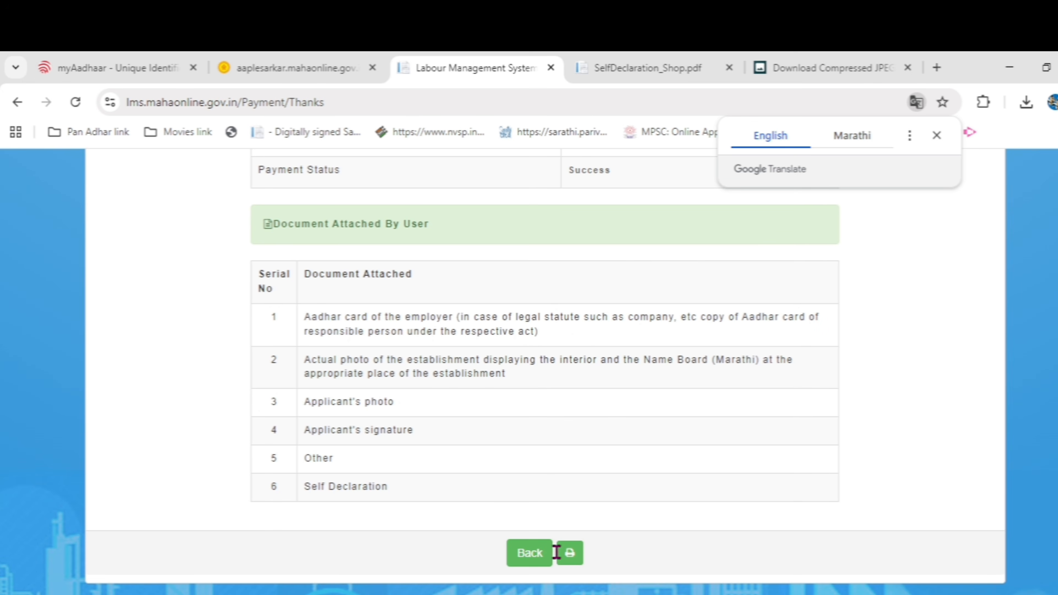
Open the printable payment receipt and save it as the PDF 'SHOP ACT CHALAN.pdf'
{"action": "left_click", "coordinate": [570, 555]}
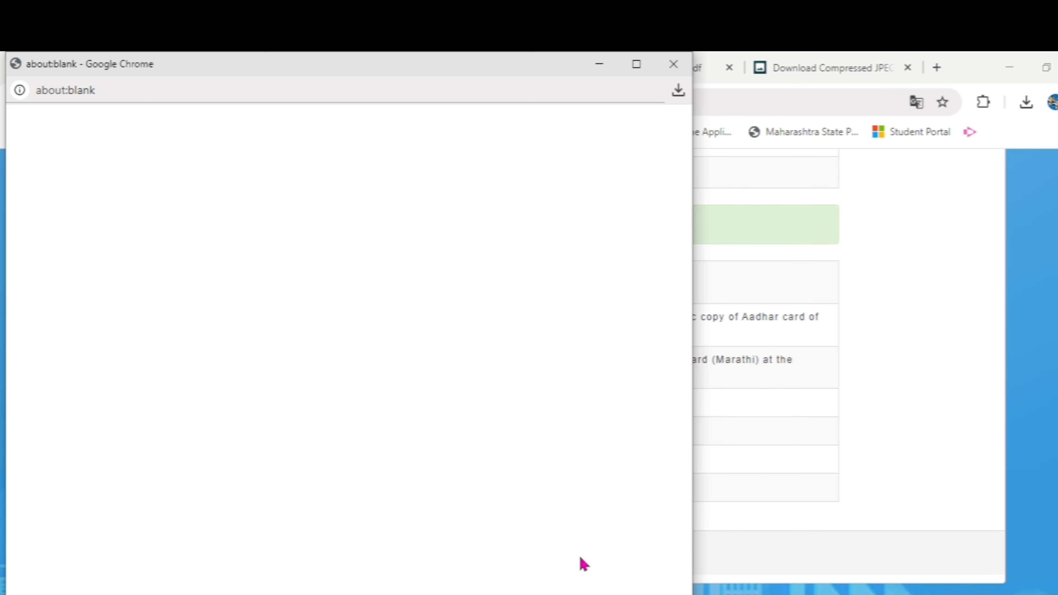
{"action": "scroll", "coordinate": [399, 531], "scroll_direction": "down", "scroll_amount": 5}
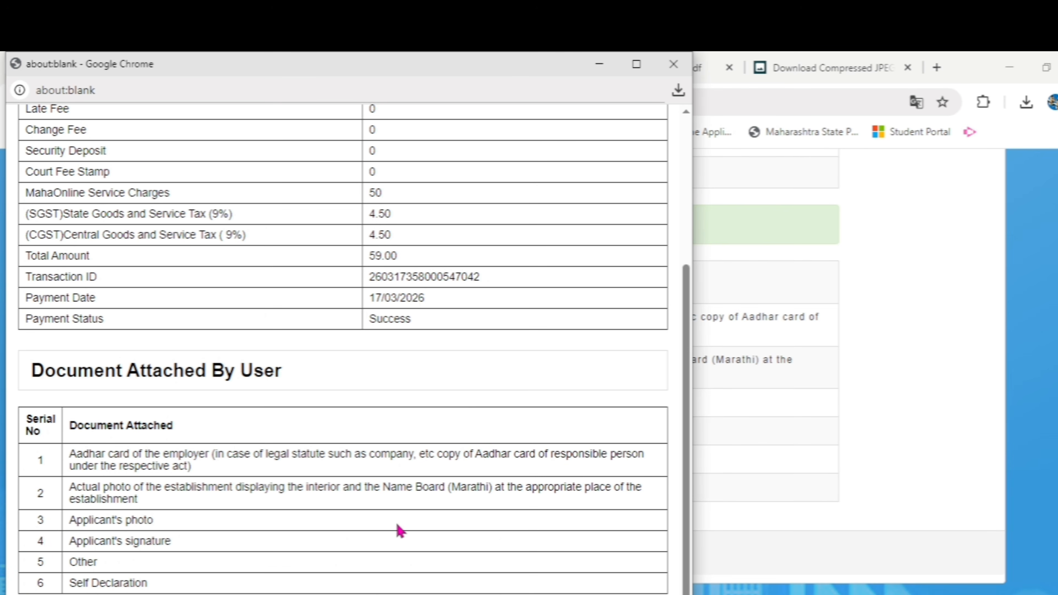
{"action": "scroll", "coordinate": [277, 541], "scroll_direction": "up", "scroll_amount": 5}
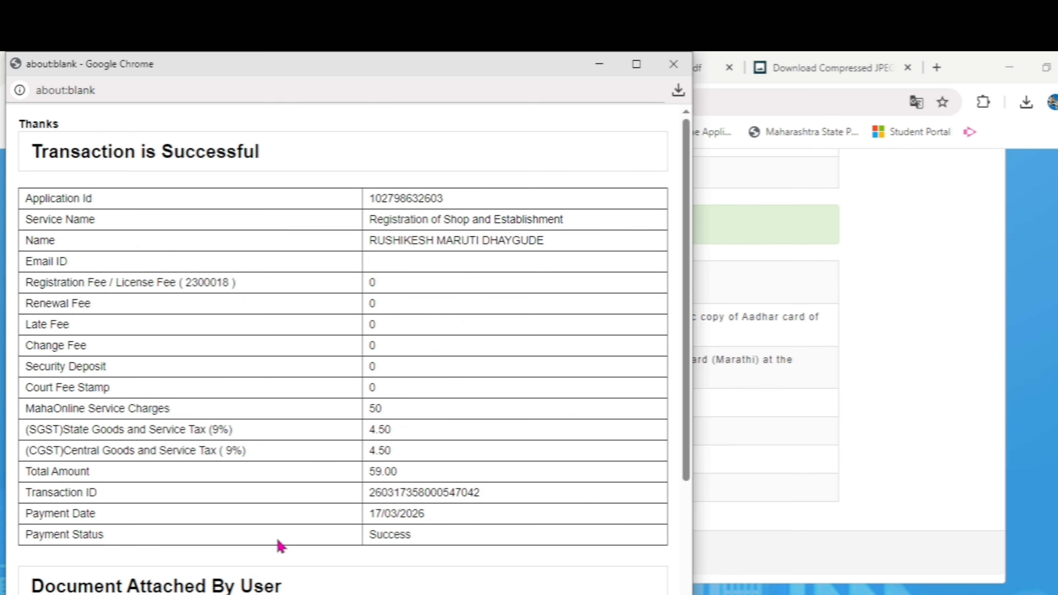
{"action": "key", "text": "ctrl+p"}
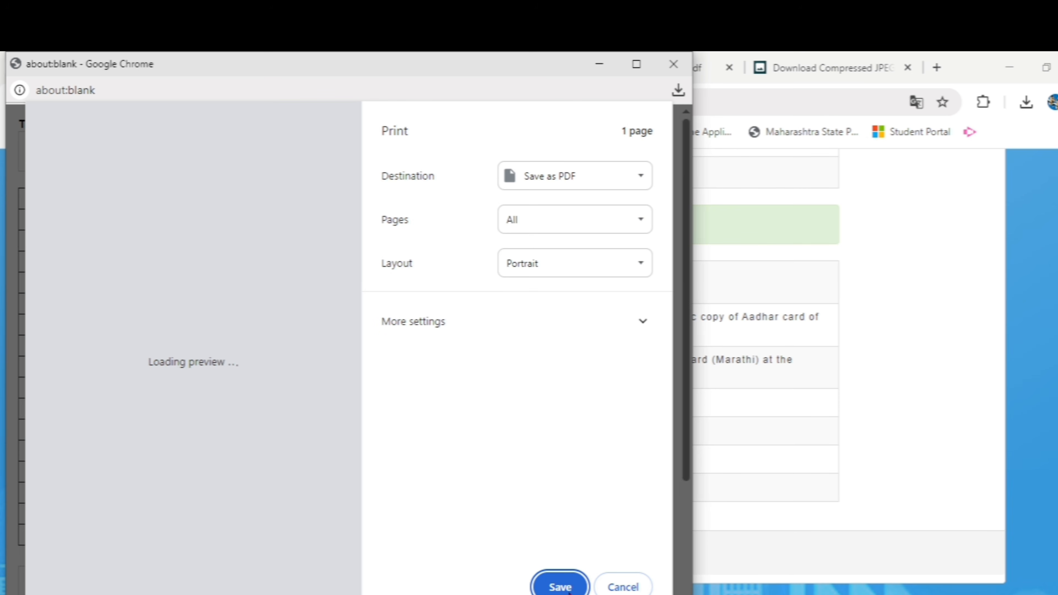
{"action": "left_click", "coordinate": [567, 590]}
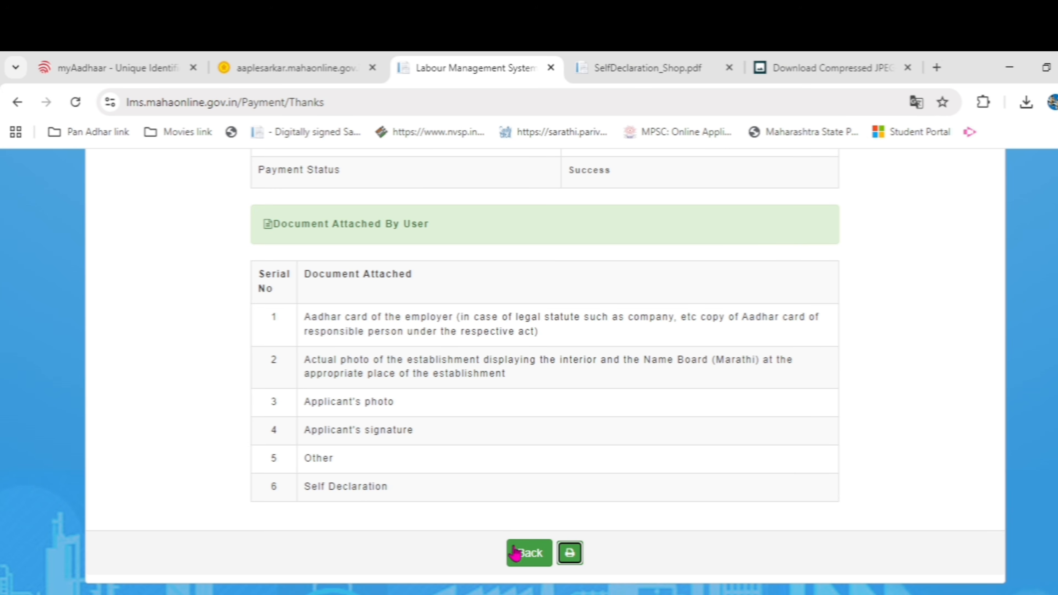
Return to the Labour Department page and search department SHOP for Registration of Shop and Establishment applications
{"action": "left_click", "coordinate": [529, 557]}
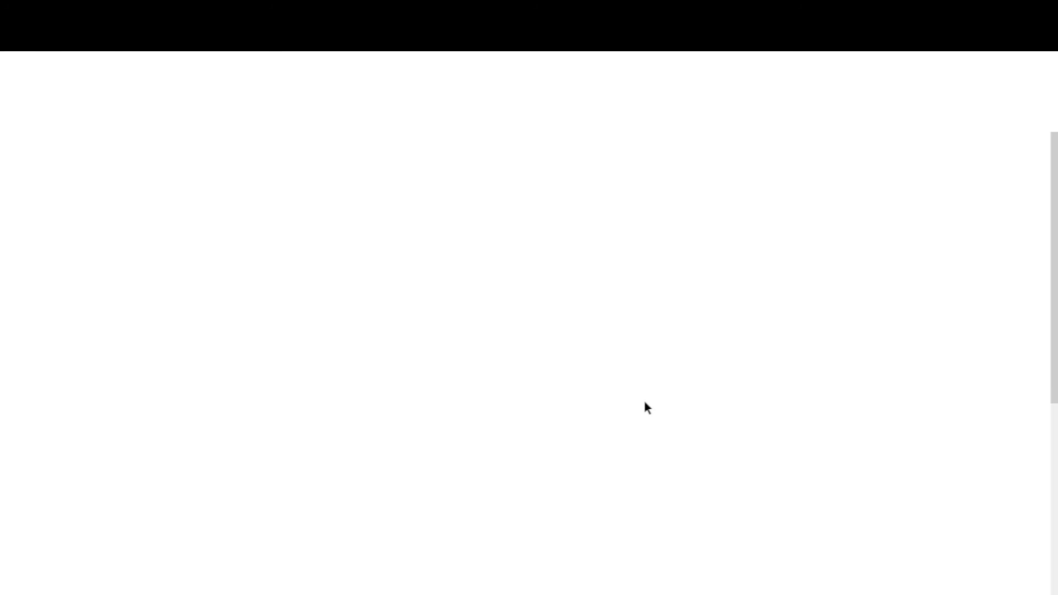
{"action": "left_click", "coordinate": [582, 528]}
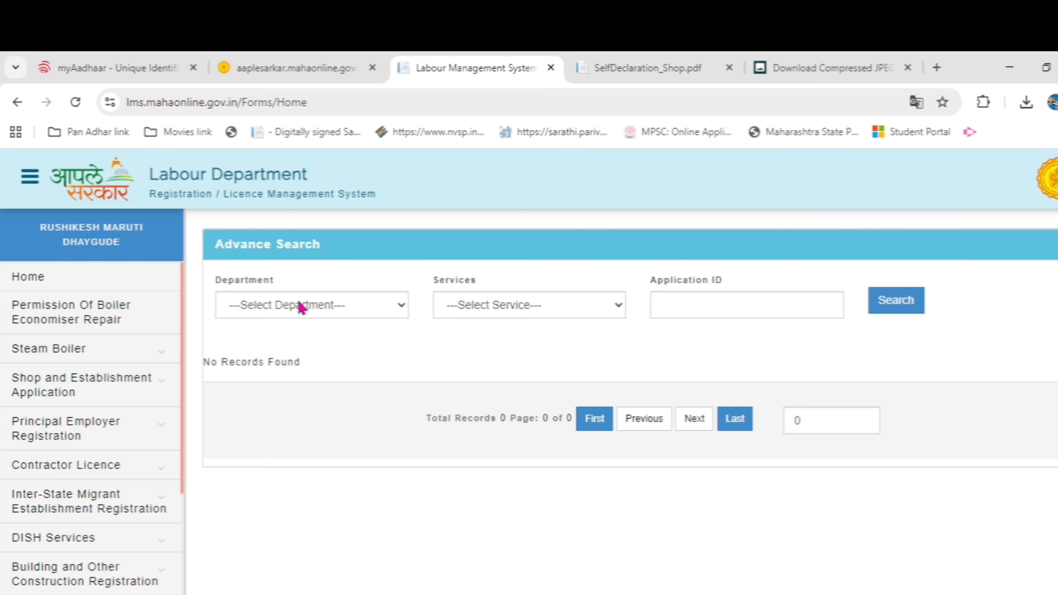
{"action": "left_click", "coordinate": [286, 310]}
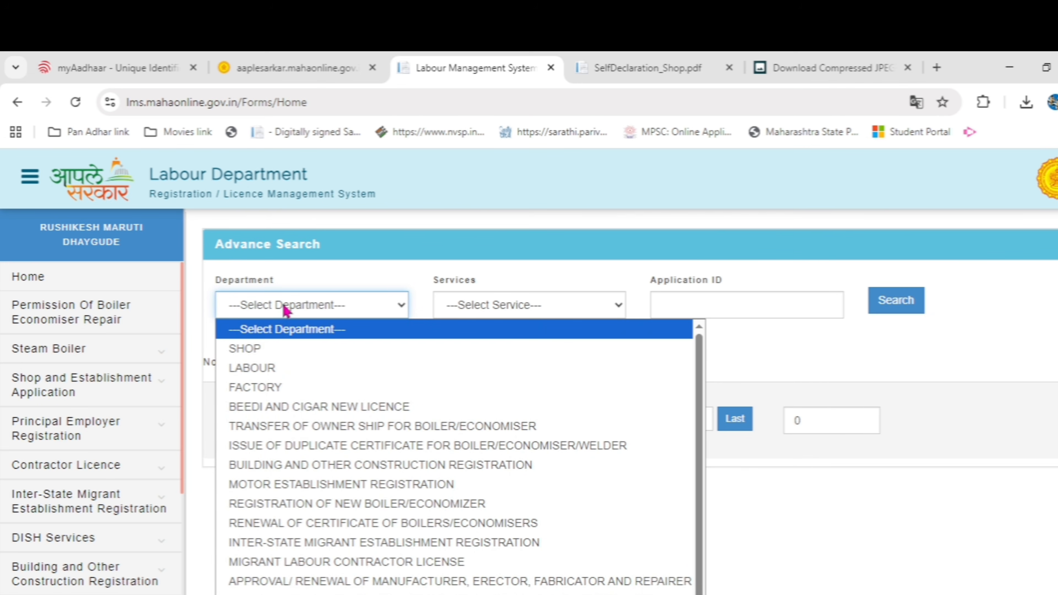
{"action": "left_click", "coordinate": [278, 351]}
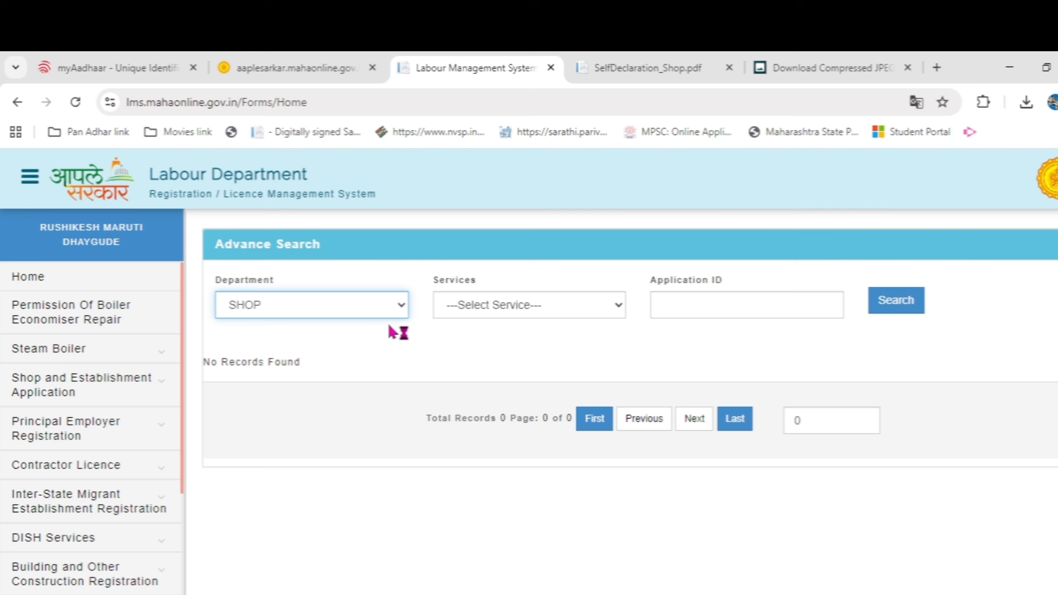
{"action": "left_click", "coordinate": [473, 307]}
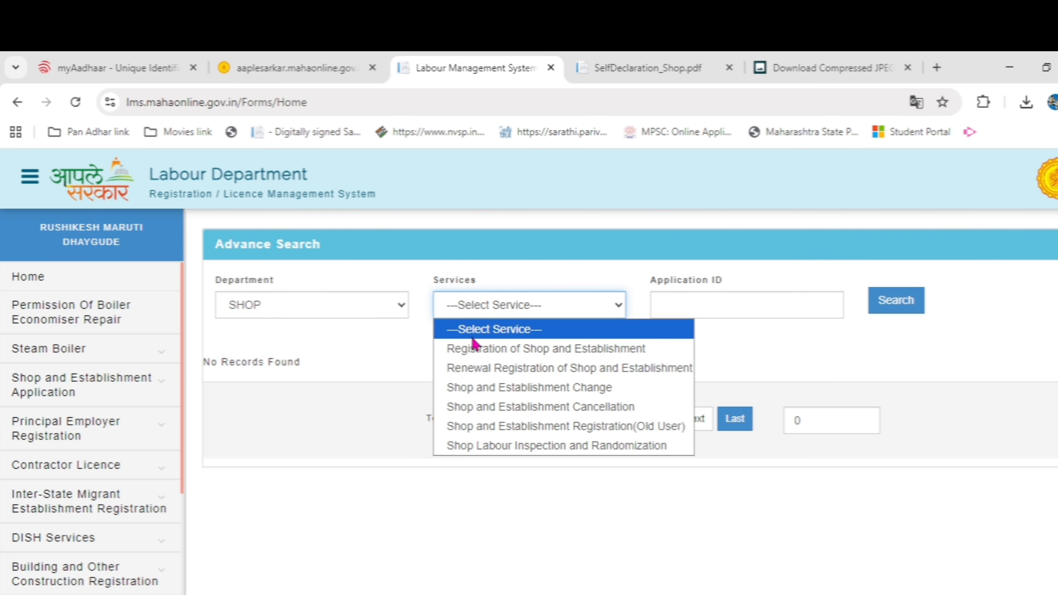
{"action": "left_click", "coordinate": [478, 356]}
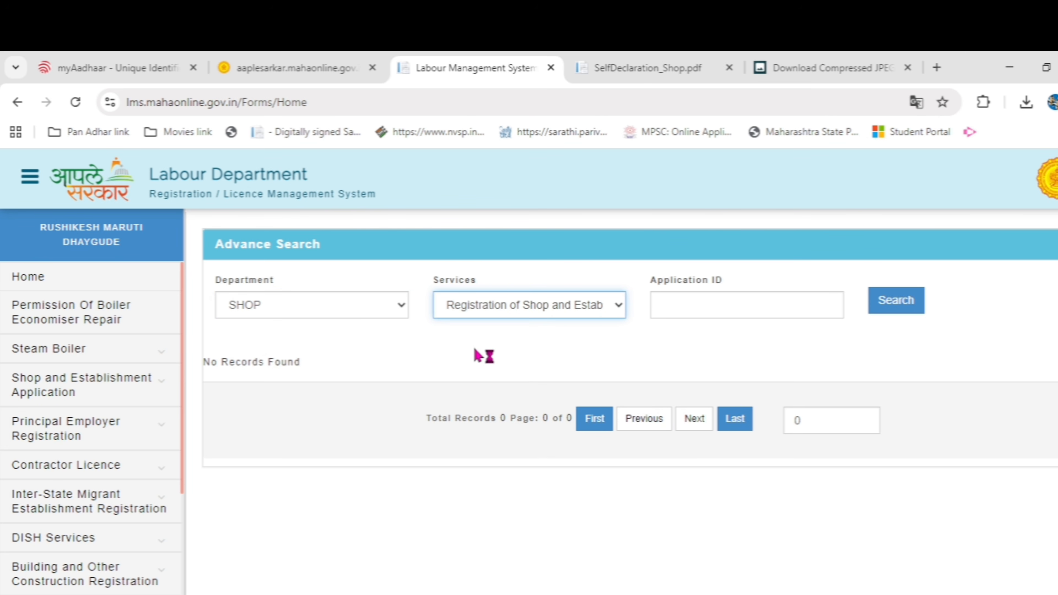
{"action": "left_click", "coordinate": [895, 308]}
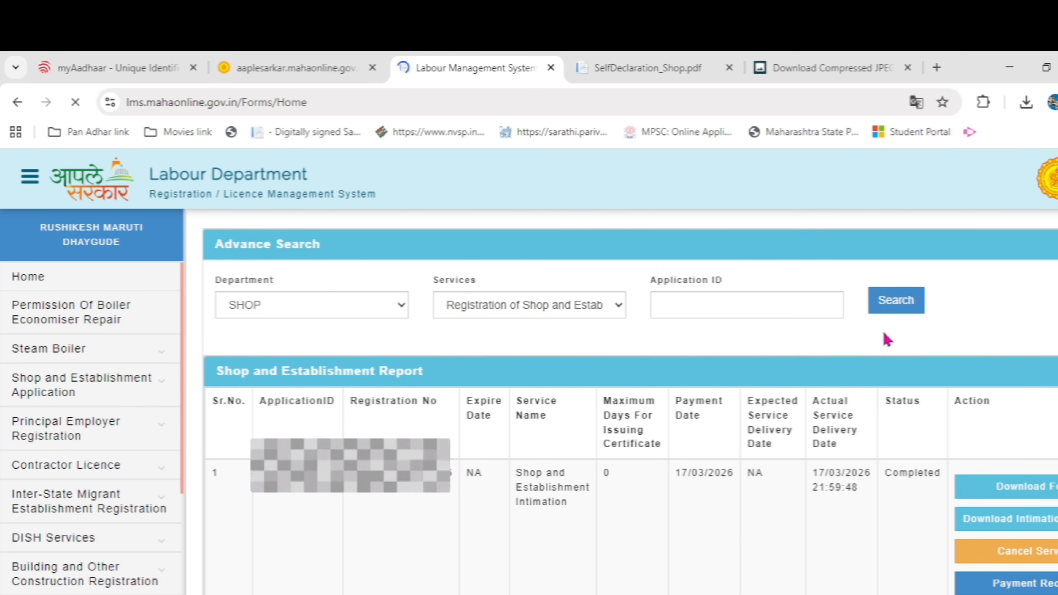
Scroll the report table to the Action column and download the completed application's form
{"action": "scroll", "coordinate": [870, 379], "scroll_direction": "down", "scroll_amount": 2}
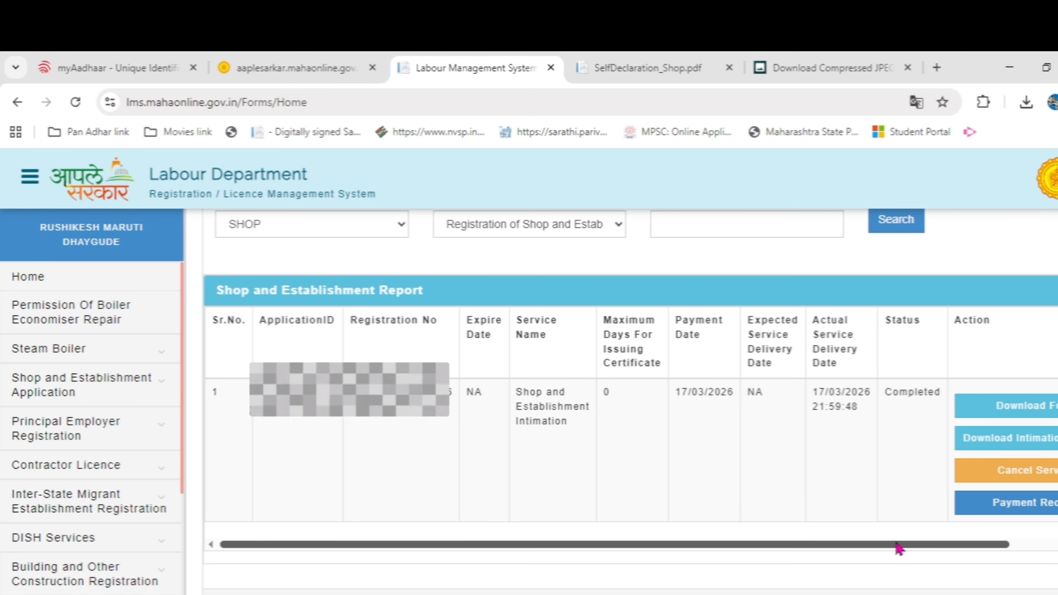
{"action": "left_click_drag", "start_coordinate": [897, 547], "coordinate": [796, 562]}
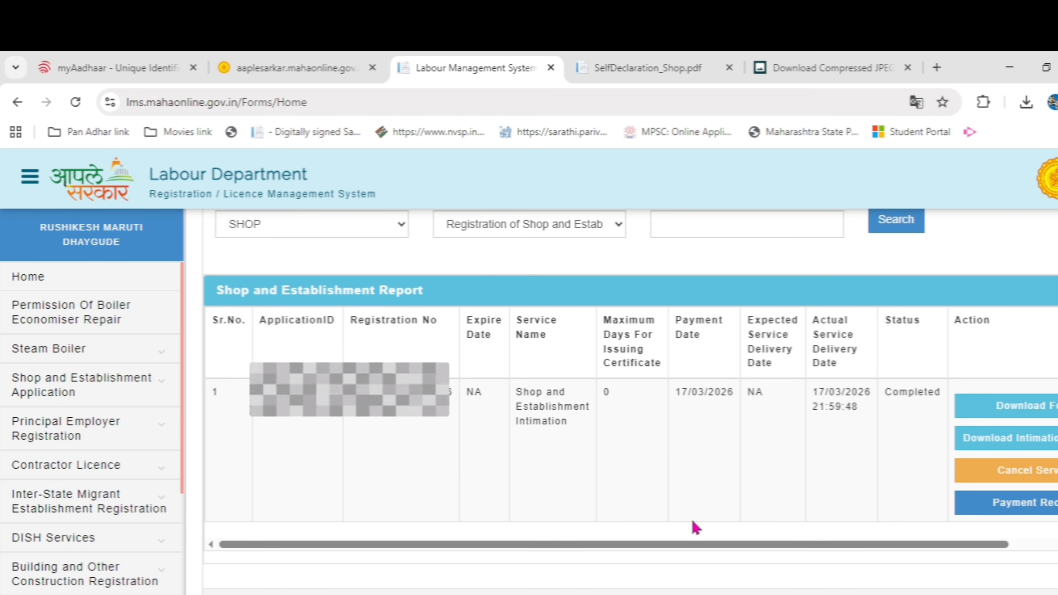
{"action": "left_click_drag", "start_coordinate": [700, 548], "coordinate": [726, 549]}
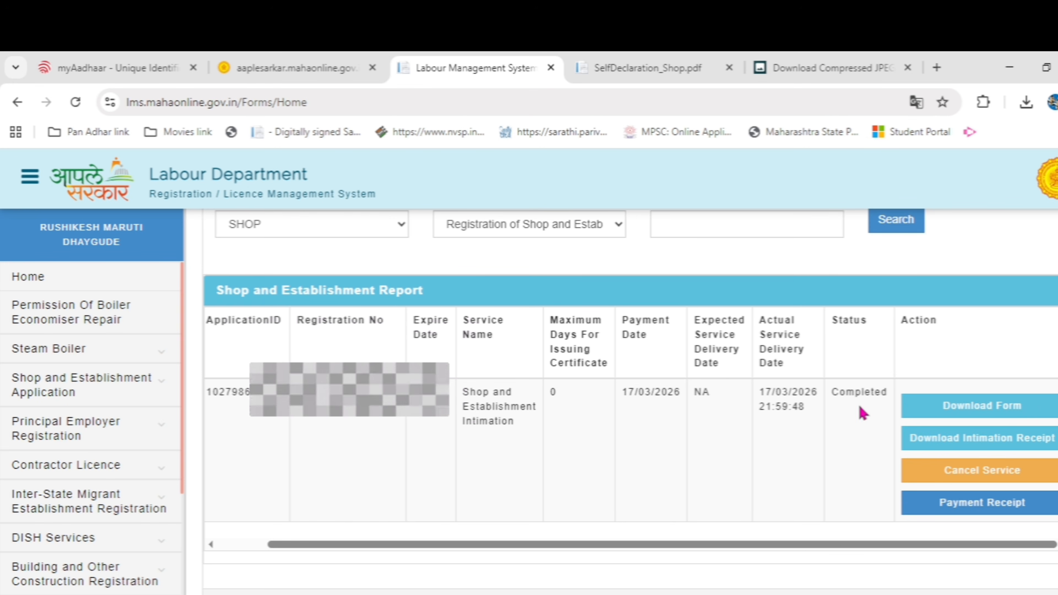
{"action": "left_click", "coordinate": [964, 414]}
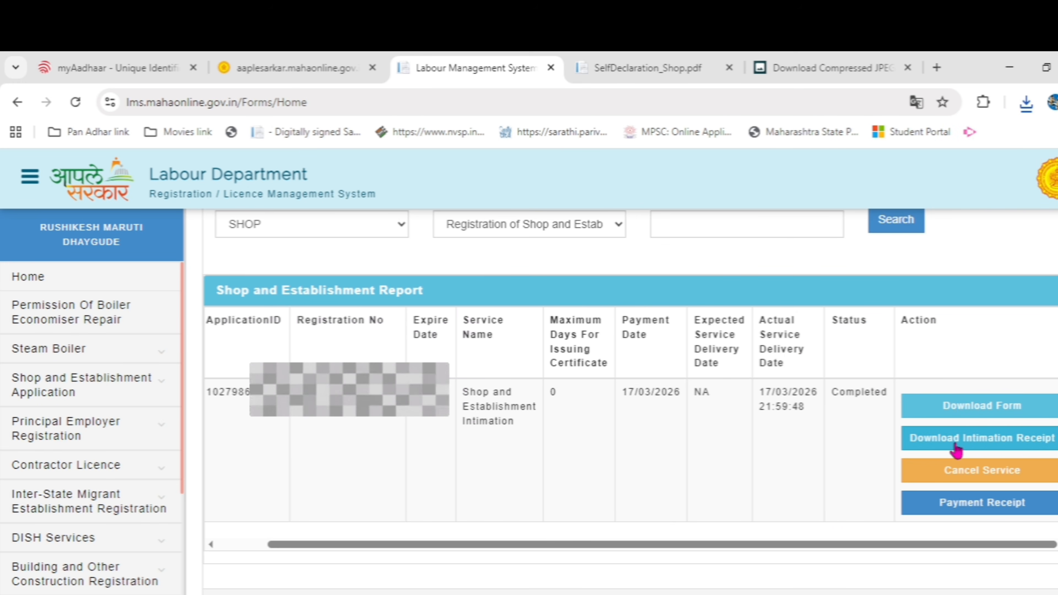
Download the intimation receipt, review the Form F application PDF, then view the Marathi acknowledgement PDF
{"action": "left_click", "coordinate": [956, 448]}
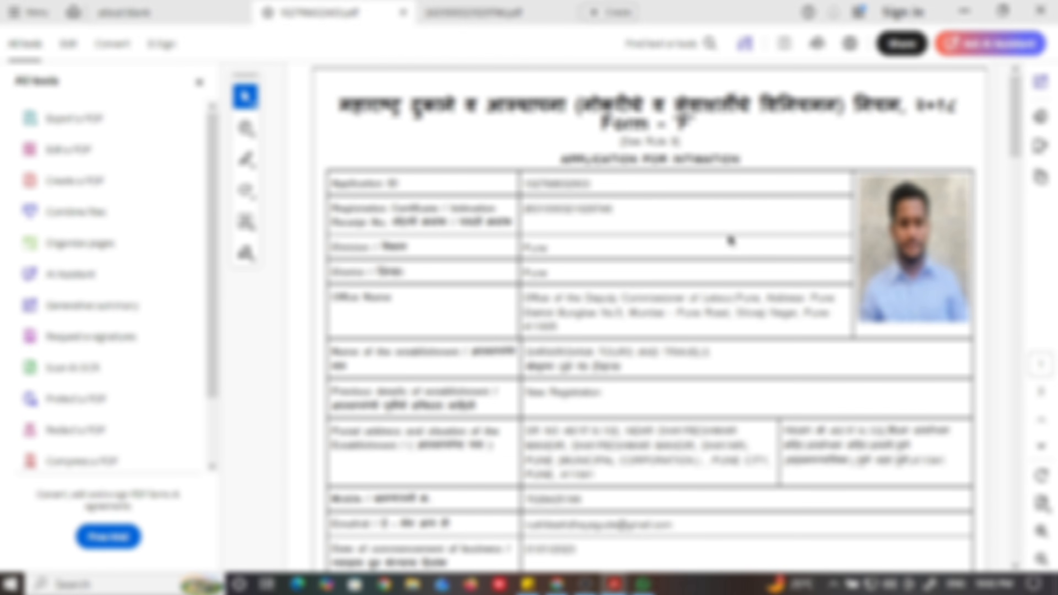
{"action": "scroll", "coordinate": [756, 253], "scroll_direction": "down", "scroll_amount": 6}
{"action": "scroll", "coordinate": [755, 253], "scroll_direction": "down", "scroll_amount": 2}
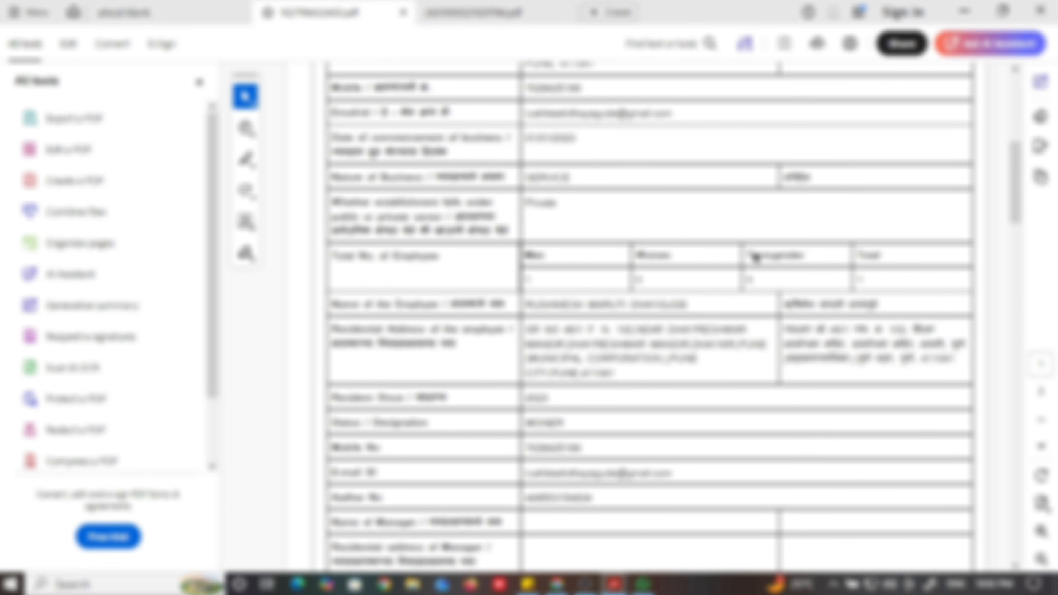
{"action": "scroll", "coordinate": [755, 254], "scroll_direction": "down", "scroll_amount": 3}
{"action": "scroll", "coordinate": [740, 297], "scroll_direction": "up", "scroll_amount": 12}
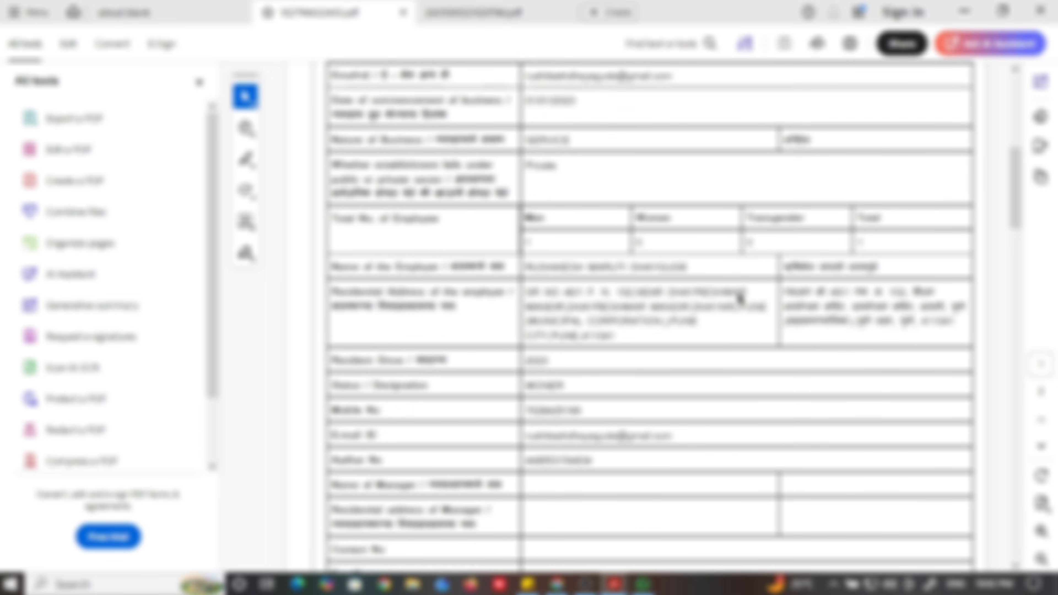
{"action": "scroll", "coordinate": [740, 299], "scroll_direction": "up", "scroll_amount": 1}
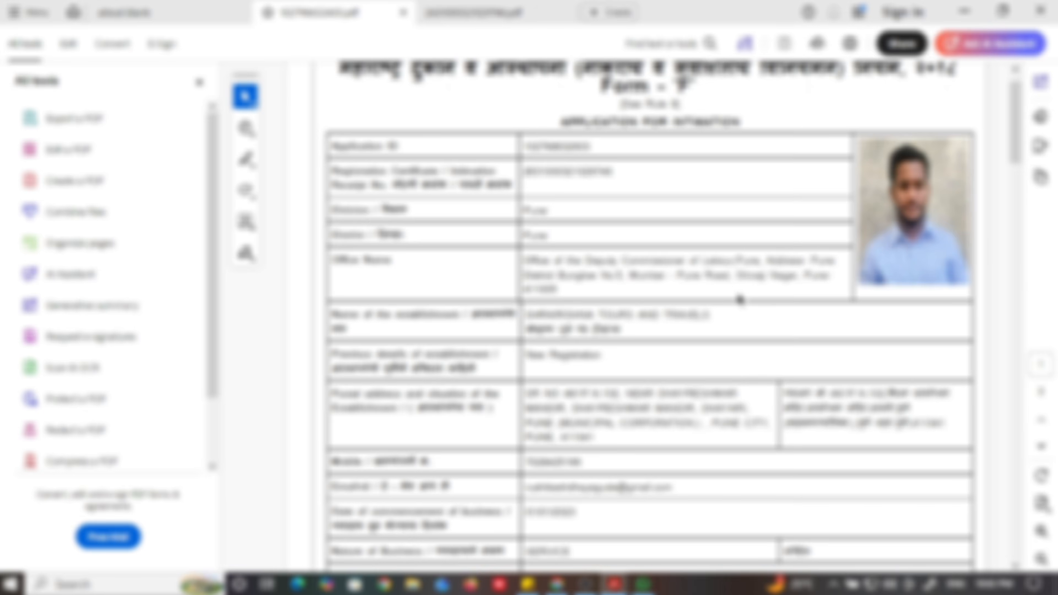
{"action": "scroll", "coordinate": [740, 294], "scroll_direction": "down", "scroll_amount": 5}
{"action": "scroll", "coordinate": [737, 297], "scroll_direction": "down", "scroll_amount": 15}
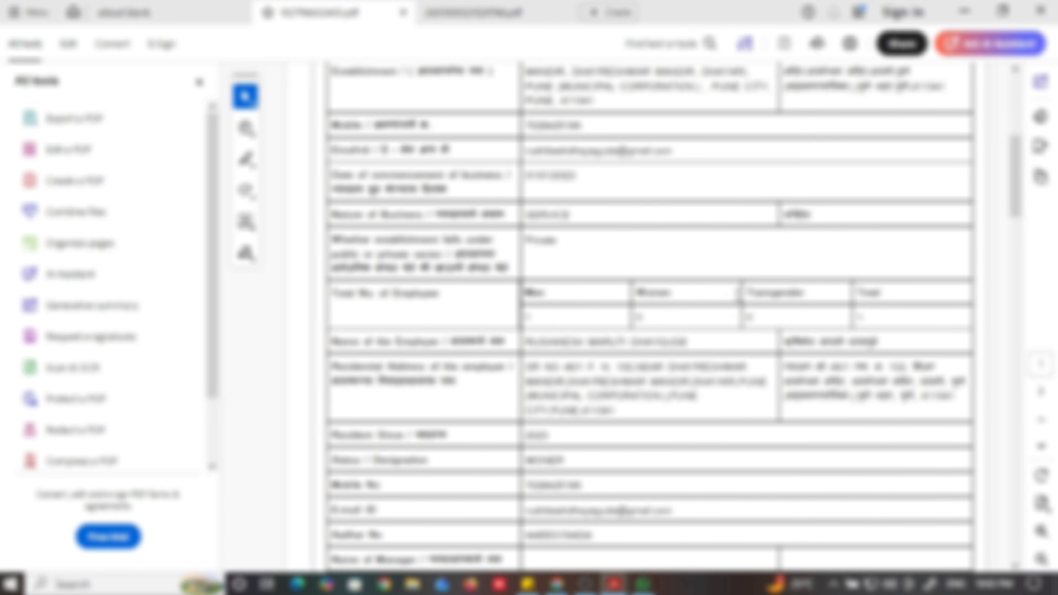
{"action": "scroll", "coordinate": [740, 301], "scroll_direction": "down", "scroll_amount": 13}
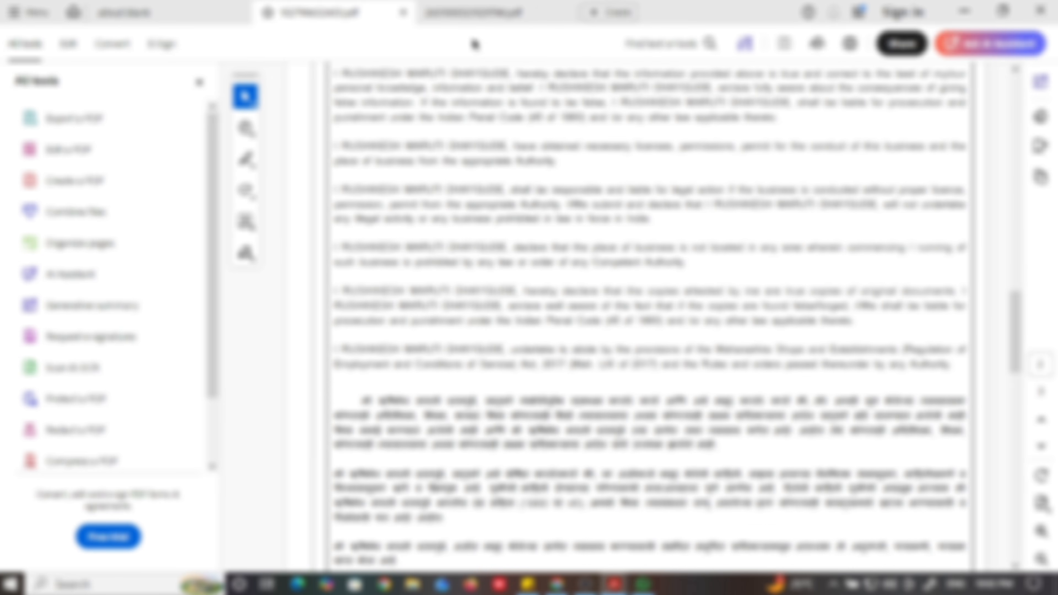
{"action": "left_click", "coordinate": [473, 18]}
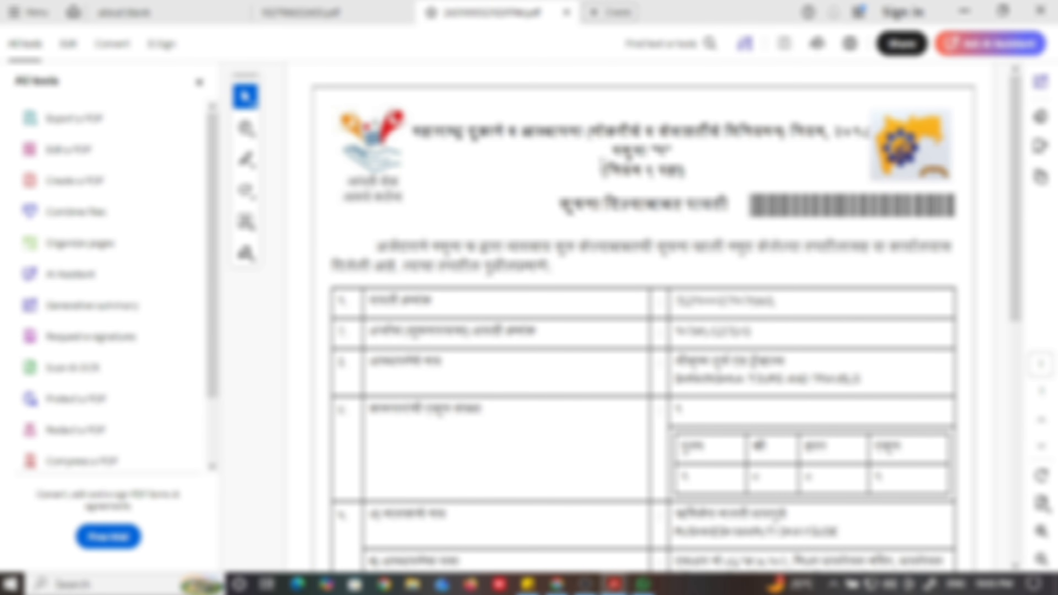
{"action": "scroll", "coordinate": [642, 317], "scroll_direction": "down", "scroll_amount": 1}
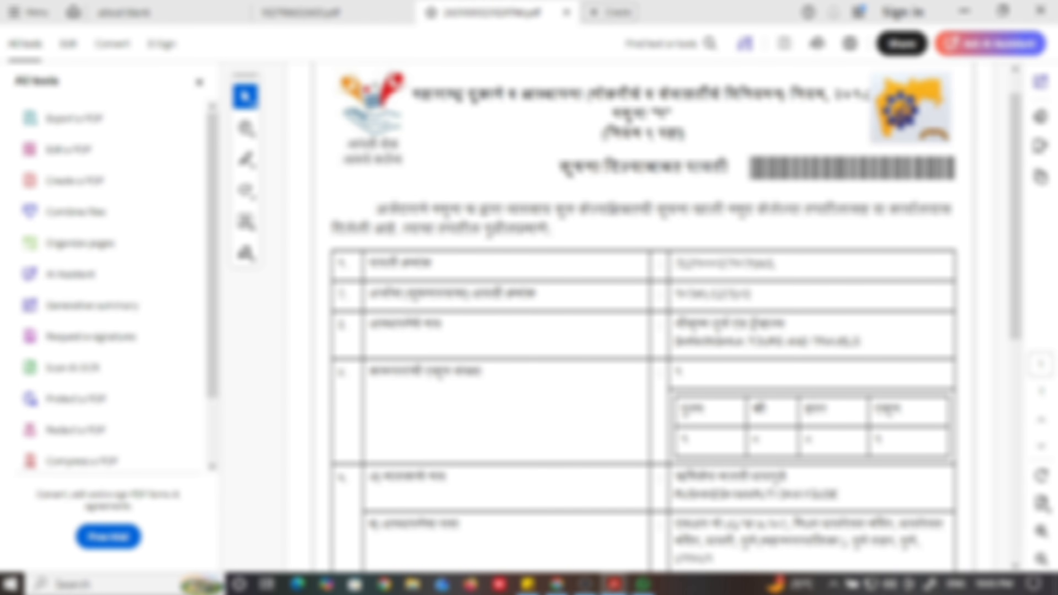
{"action": "scroll", "coordinate": [527, 298], "scroll_direction": "down", "scroll_amount": 1}
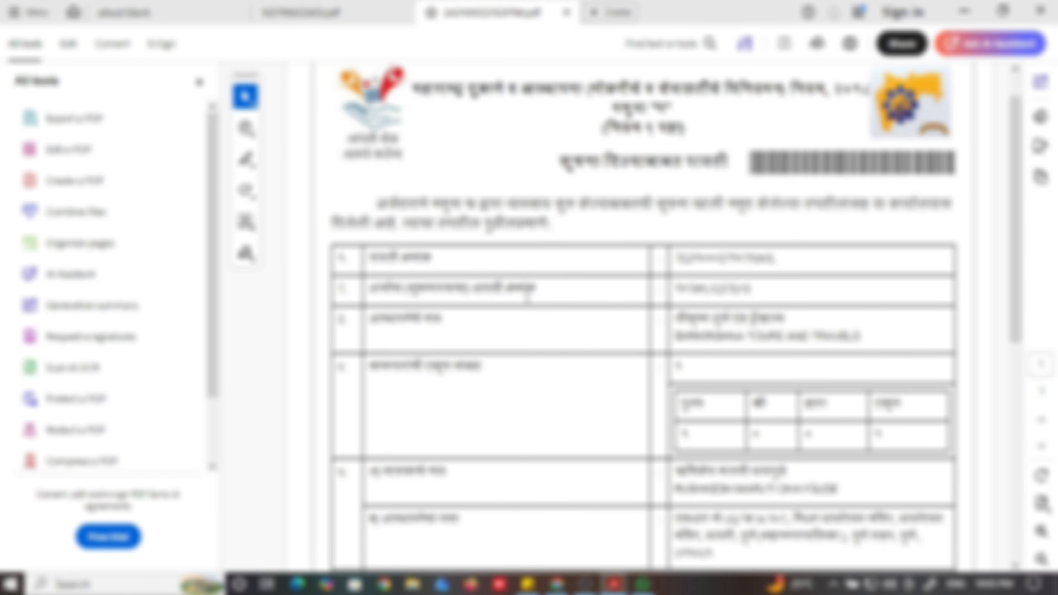